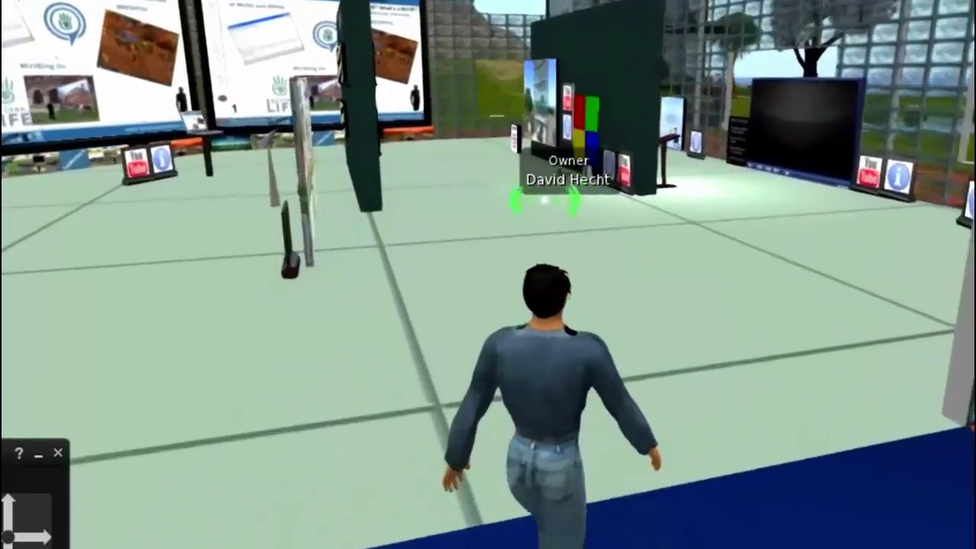
# Walk to the stack of SLideshow Viewer 3.0 LITE boxes and take a copy of one into the inventory.
pyautogui.press('Left')
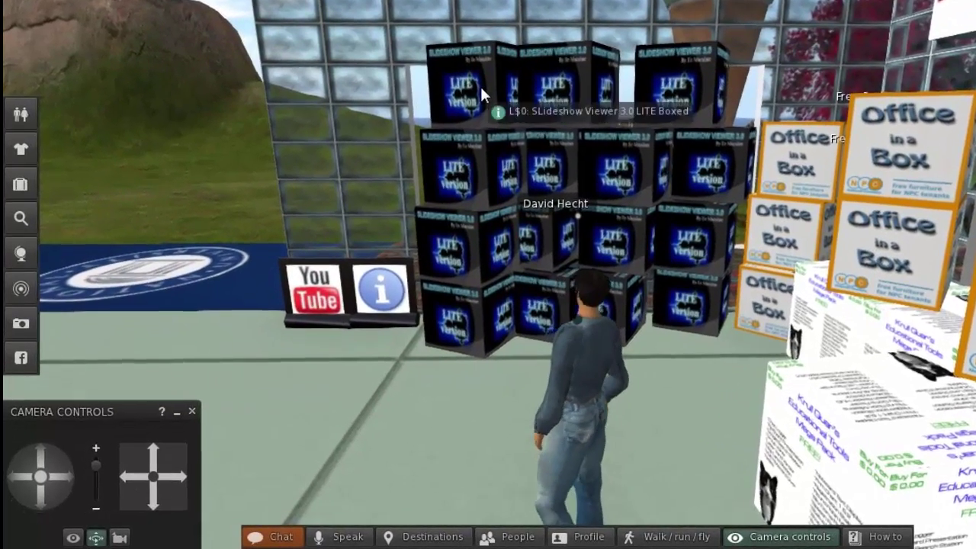
pyautogui.rightClick(481, 88)
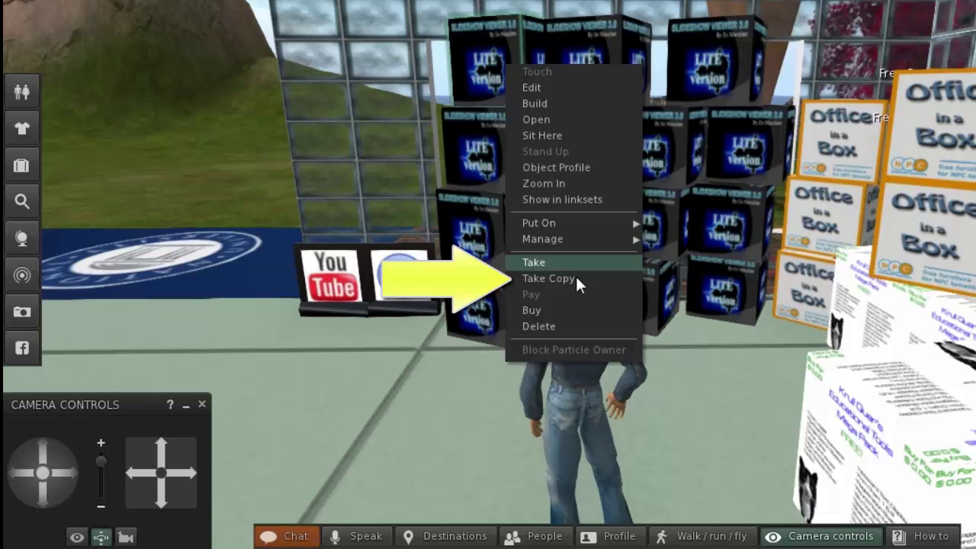
pyautogui.click(548, 279)
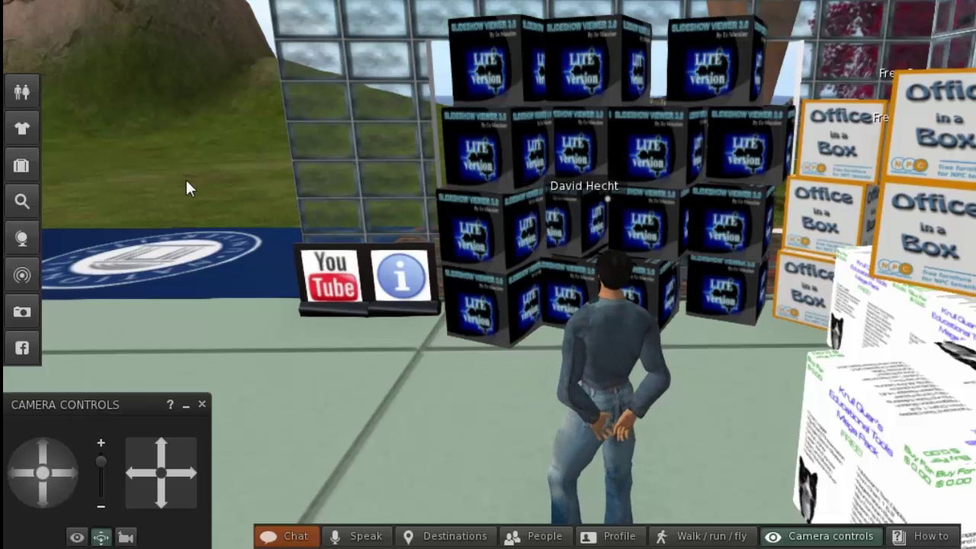
# Place the copied SLideshow Viewer 3.0 LITE Boxed item from the recent inventory on the floor beside the stack and delete the placed box.
pyautogui.click(23, 166)
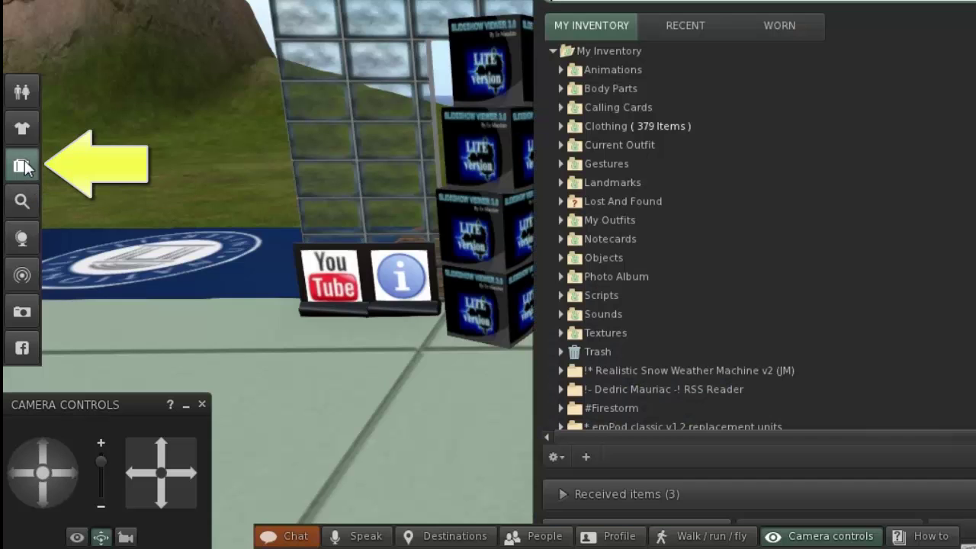
pyautogui.click(690, 25)
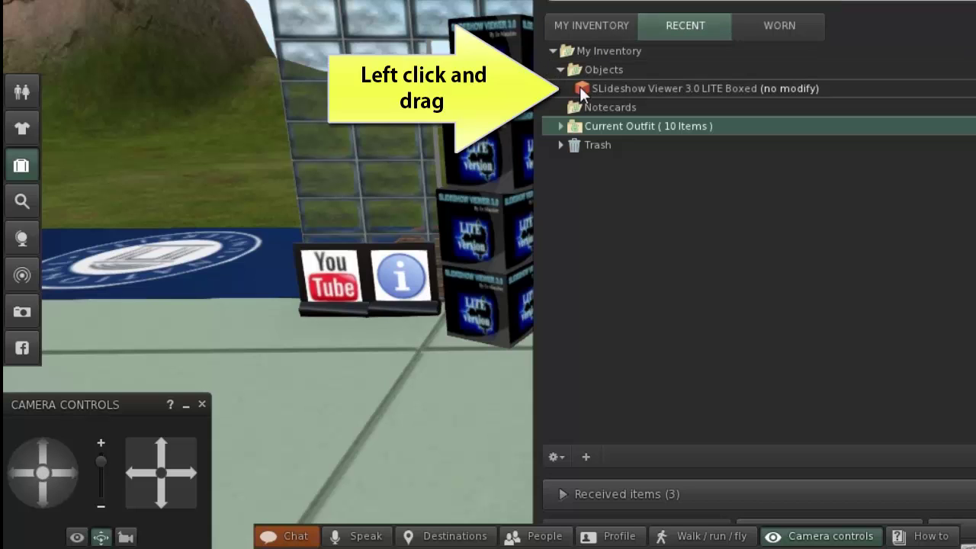
pyautogui.moveTo(579, 86); pyautogui.dragTo(354, 362)
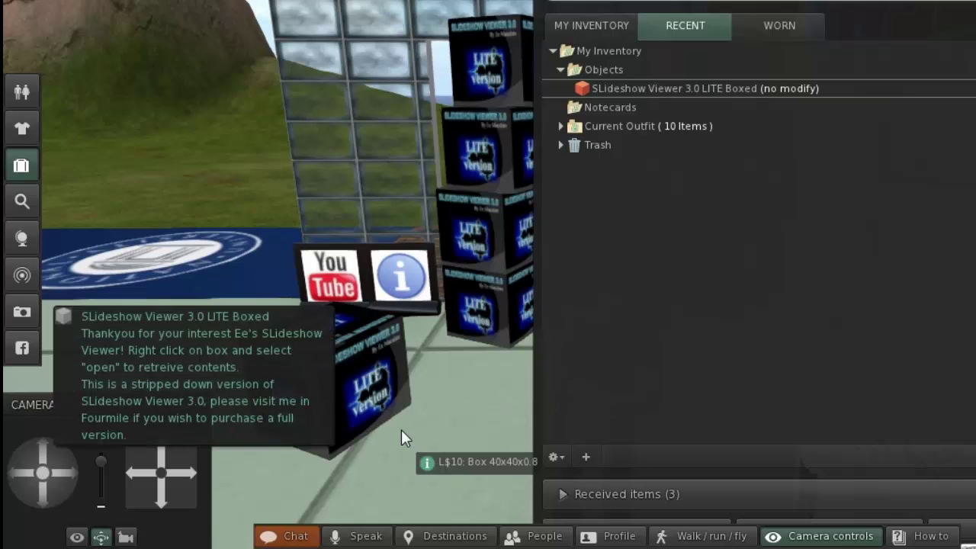
pyautogui.hotkey('ctrl', 'i')
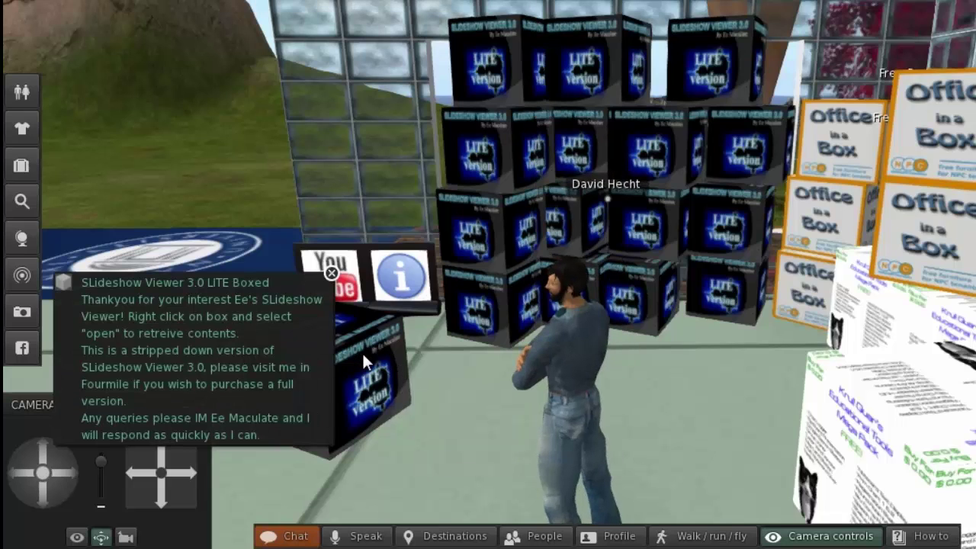
pyautogui.rightClick(362, 352)
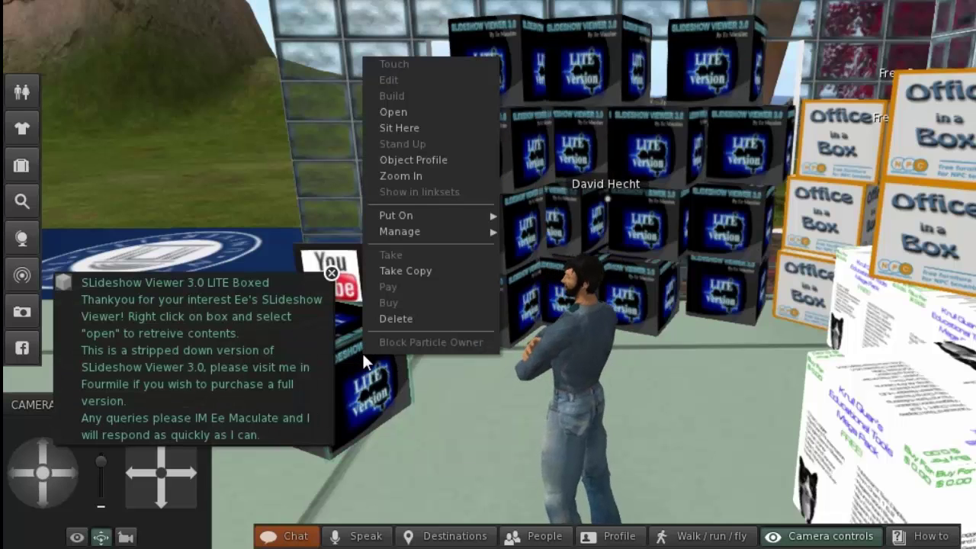
pyautogui.click(396, 320)
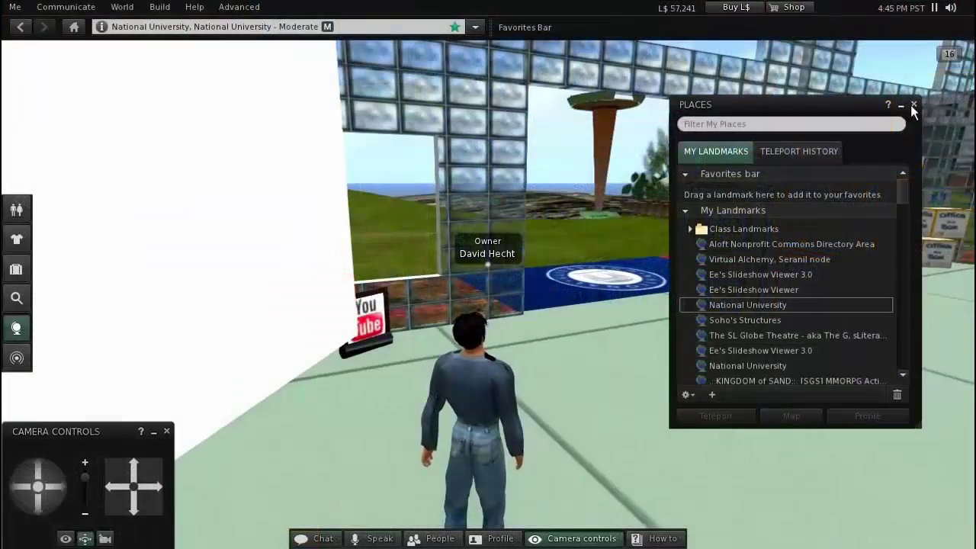
# Close the Places window, walk out of the building to the SKY PLATFORM ball and teleport with it.
pyautogui.click(914, 106)
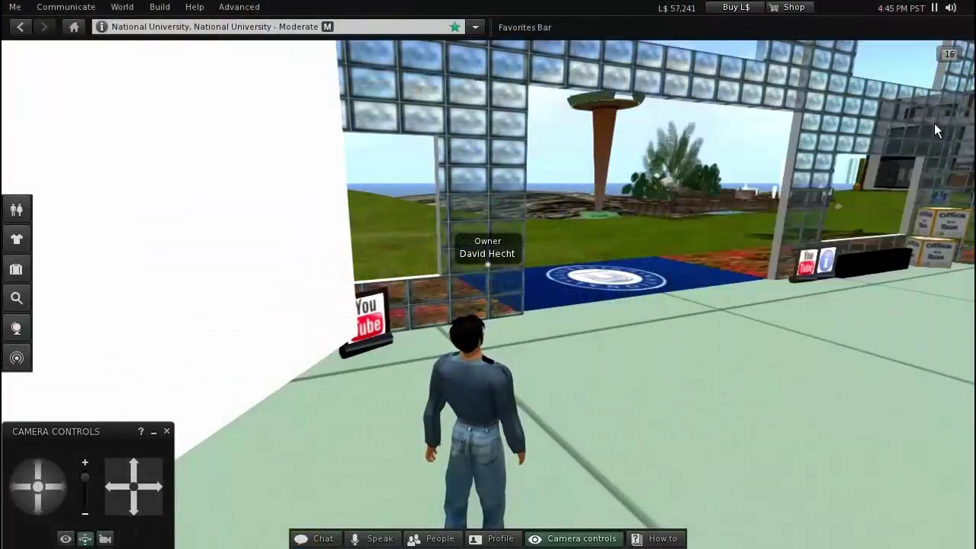
pyautogui.press('Up')
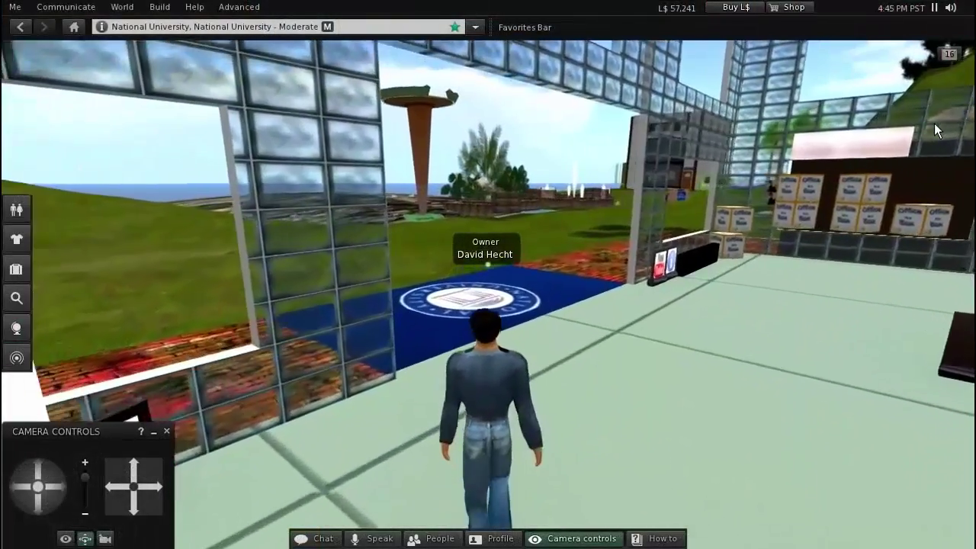
pyautogui.press('Left')
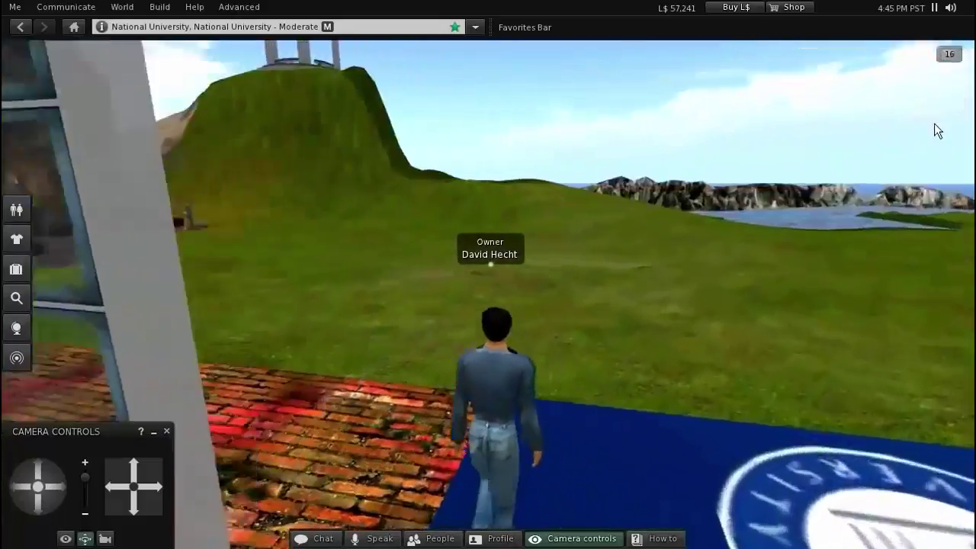
pyautogui.press('Left')
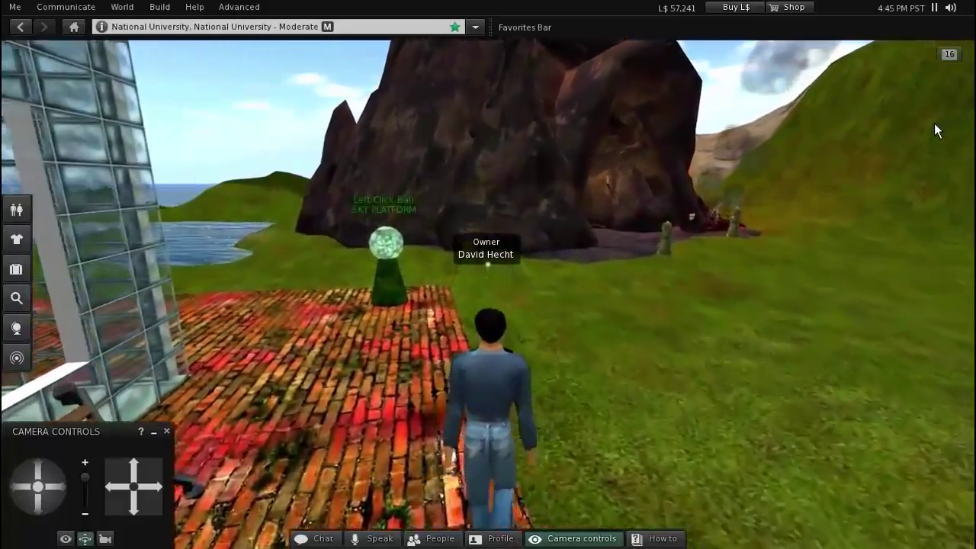
pyautogui.press('Left')
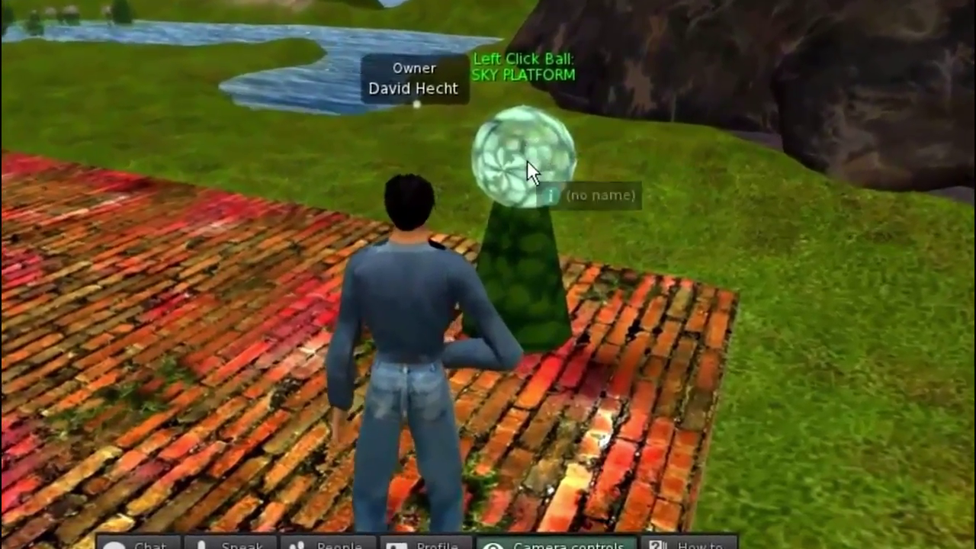
pyautogui.click(528, 162)
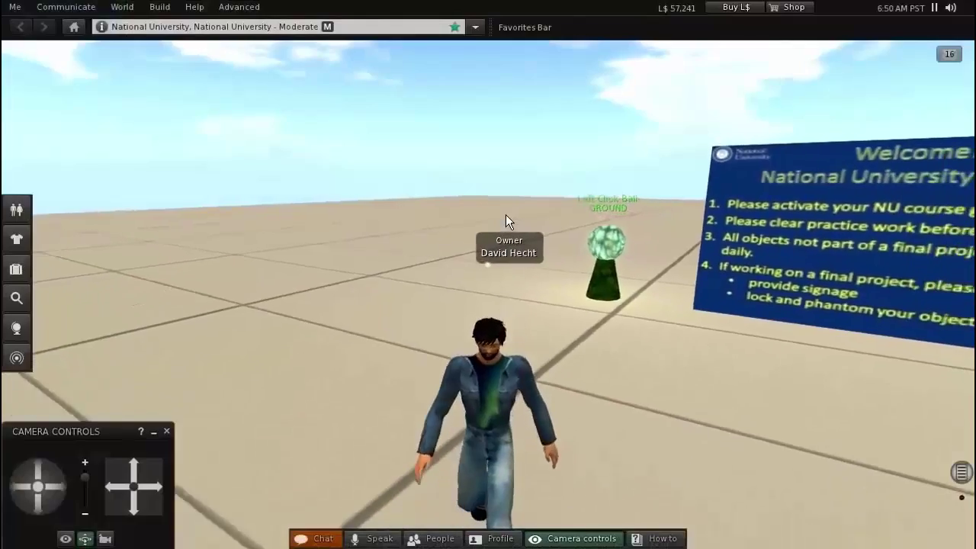
# Walk past the National University Sandbox welcome sign to an open area of the platform.
pyautogui.press('Right')
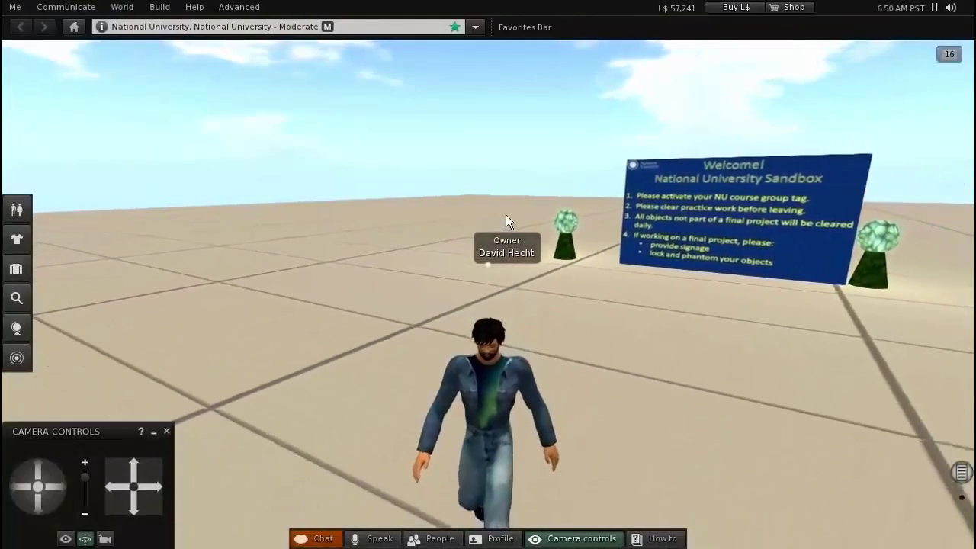
pyautogui.press('Right')
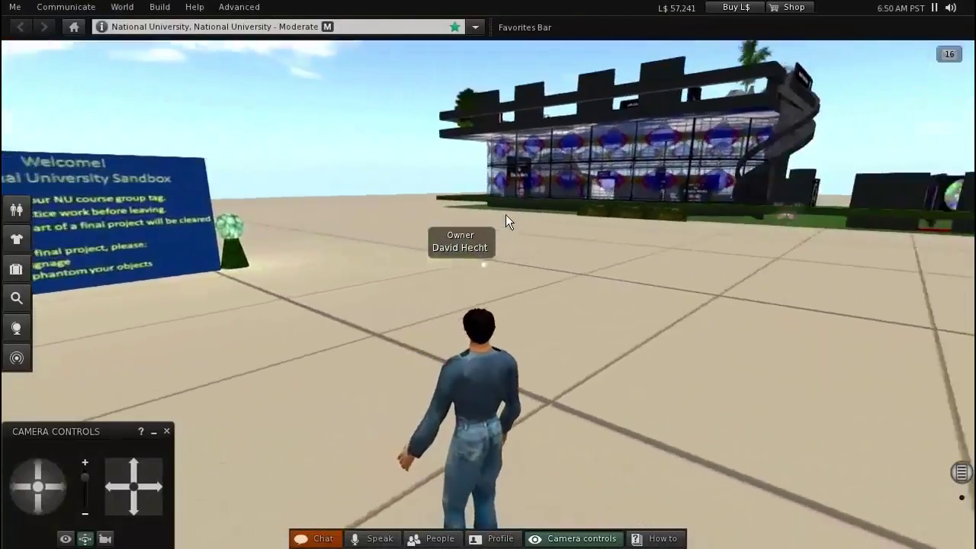
pyautogui.press('Right')
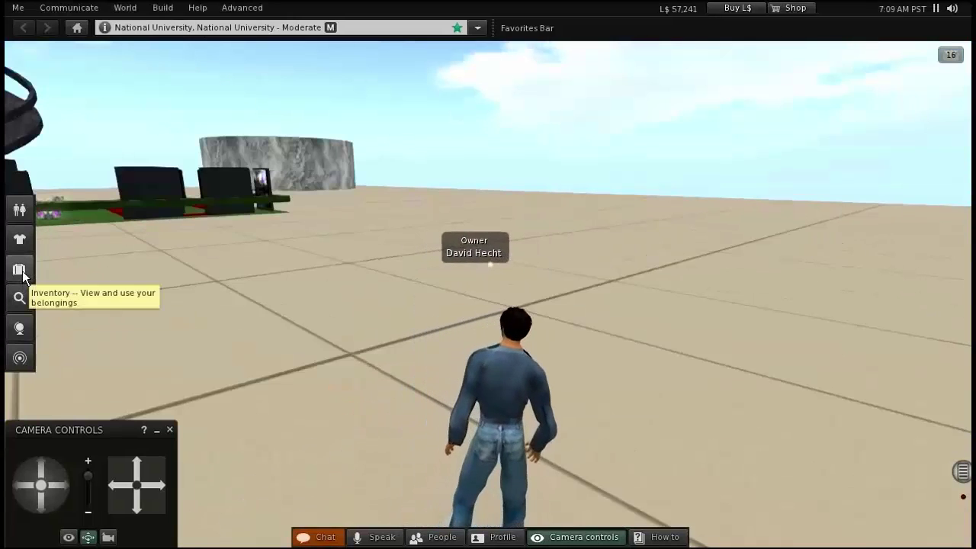
# Place SLideshow Viewer 3.0 LITE Boxed from the Objects folder of the recent inventory on the open sandbox ground.
pyautogui.click(21, 272)
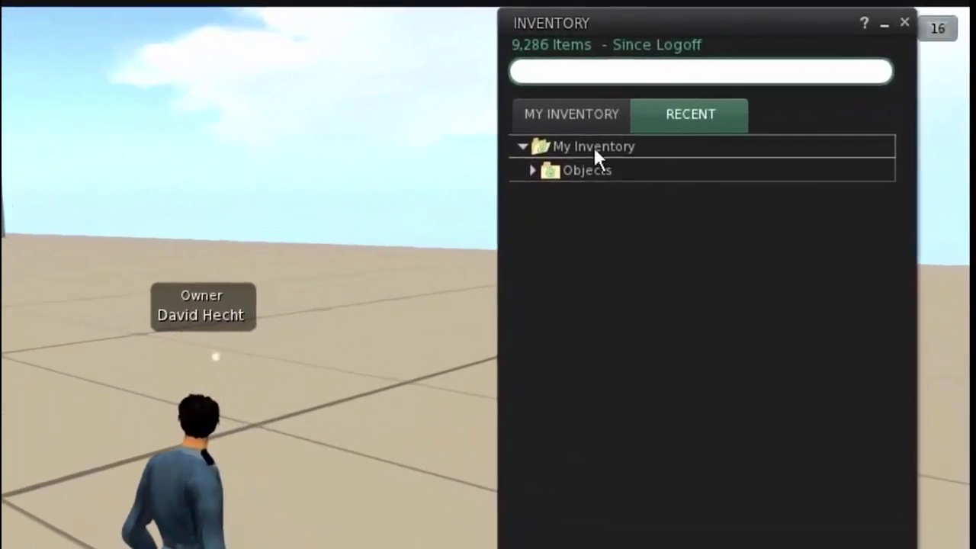
pyautogui.click(692, 111)
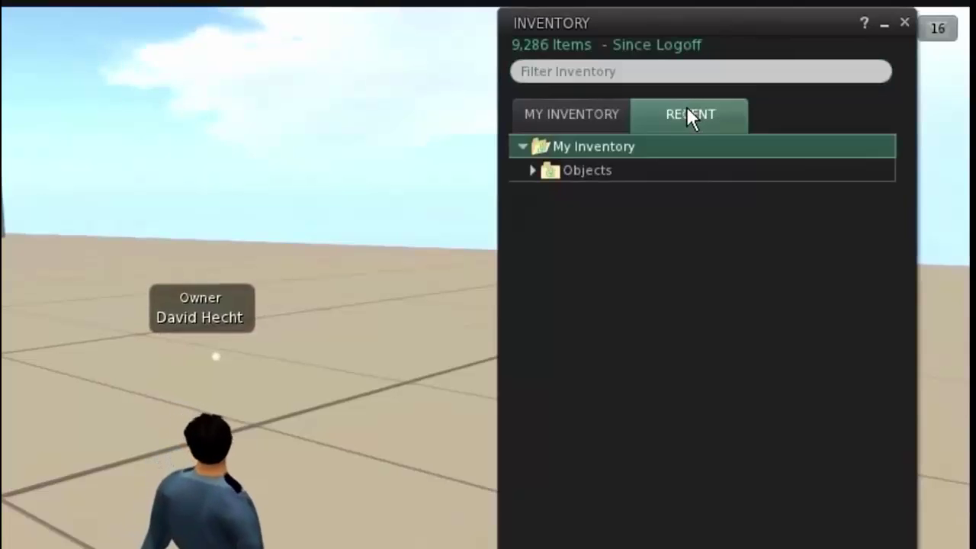
pyautogui.click(532, 170)
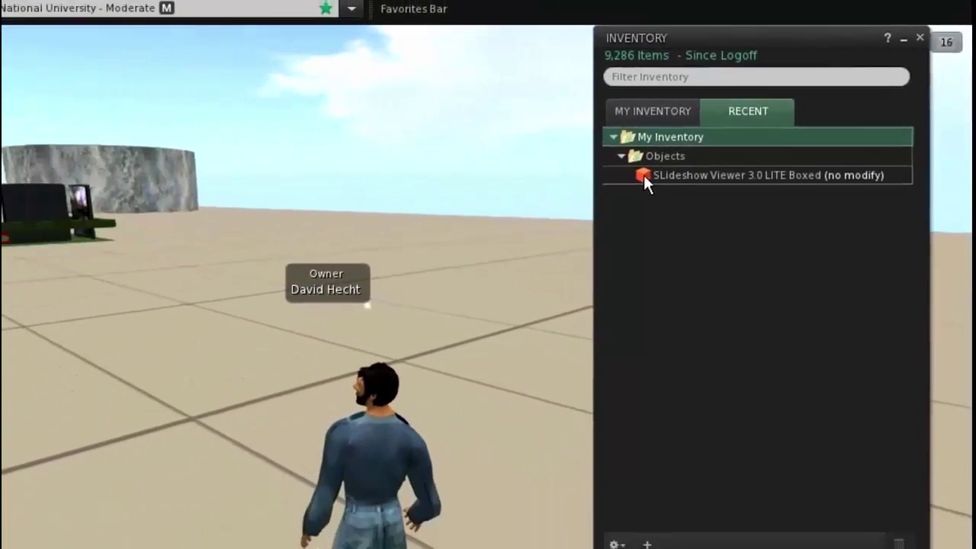
pyautogui.click(561, 194)
pyautogui.moveTo(712, 160); pyautogui.dragTo(599, 189)
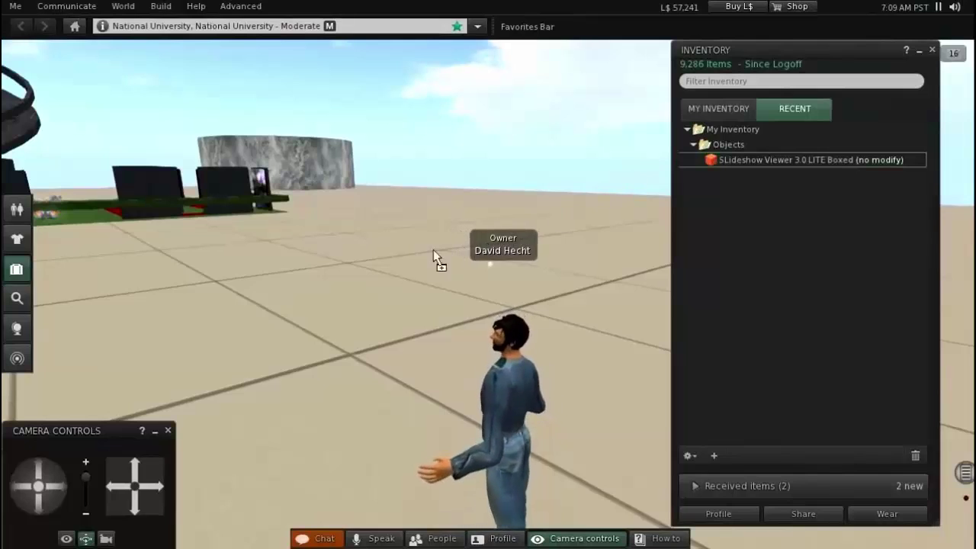
pyautogui.moveTo(276, 332); pyautogui.dragTo(274, 329)
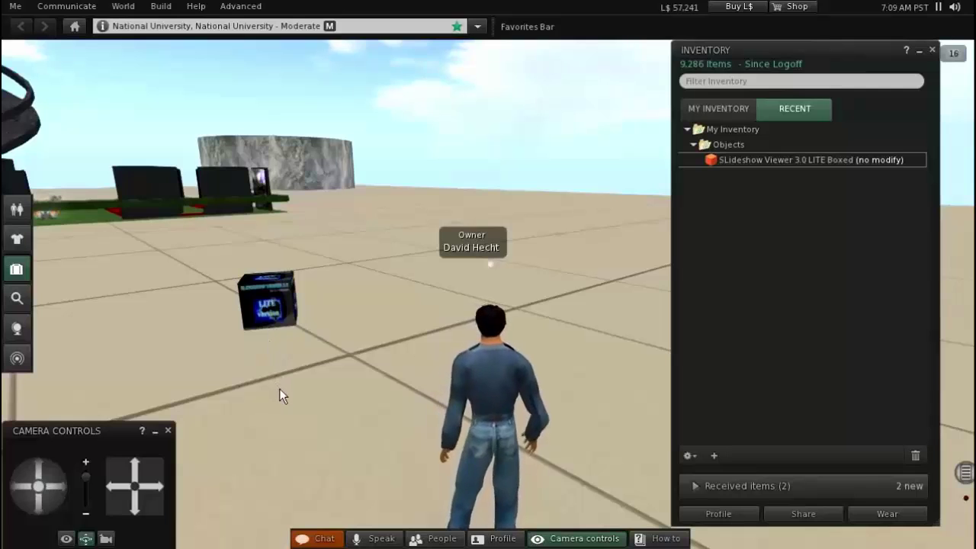
# Open the slideshow box on the ground and only copy its contents to the inventory, without wearing them.
pyautogui.rightClick(271, 302)
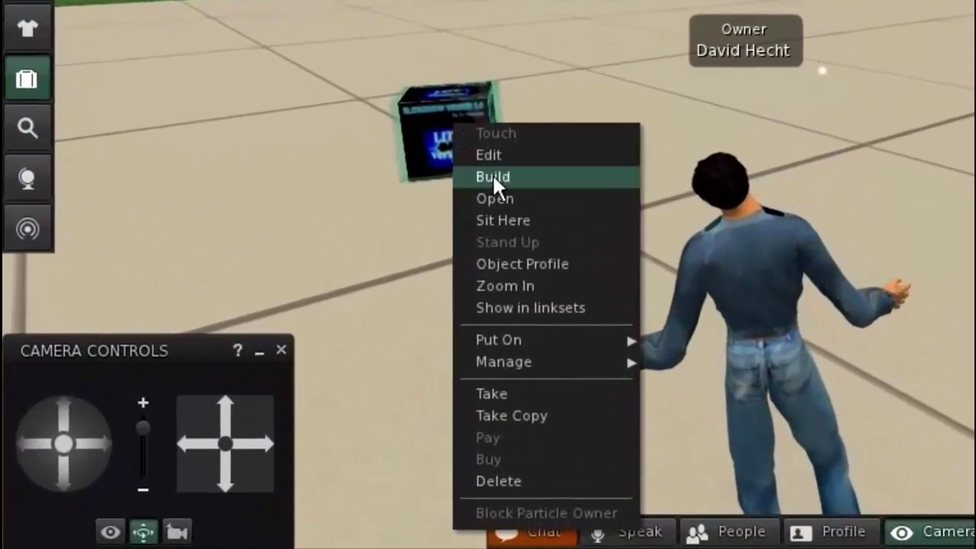
pyautogui.click(529, 199)
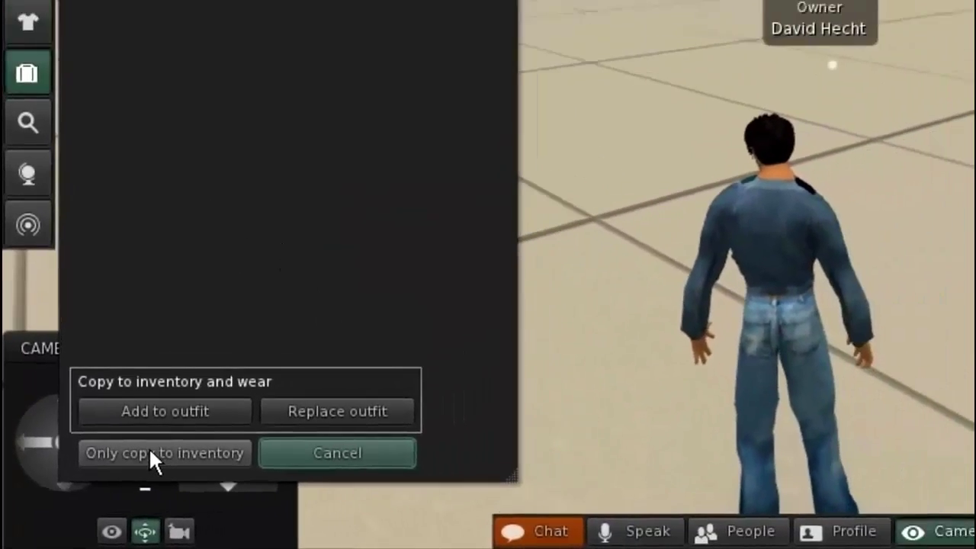
pyautogui.click(150, 453)
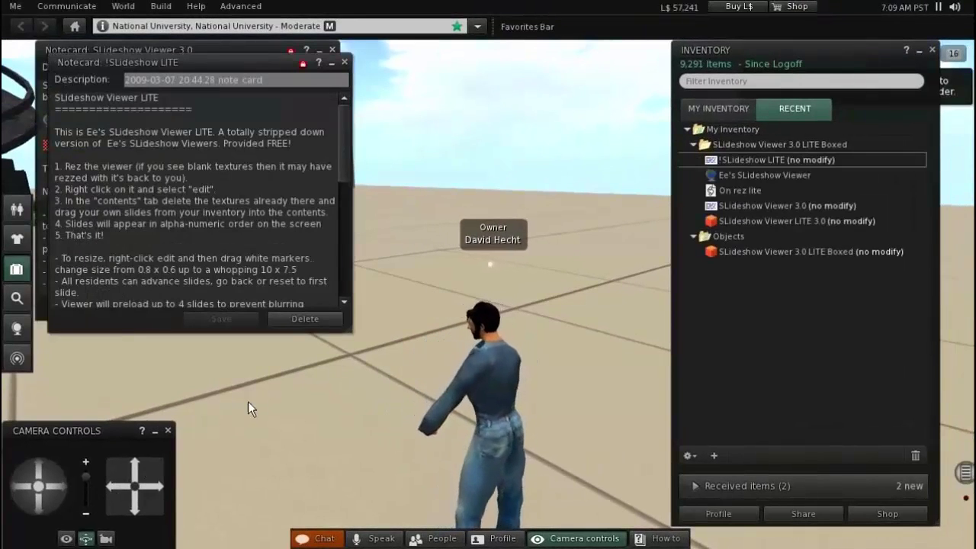
# Enlarge and read the !SLideshow LITE and SLideshow Viewer 3.0 notecards, closing each one after reading.
pyautogui.moveTo(351, 333); pyautogui.dragTo(347, 507)
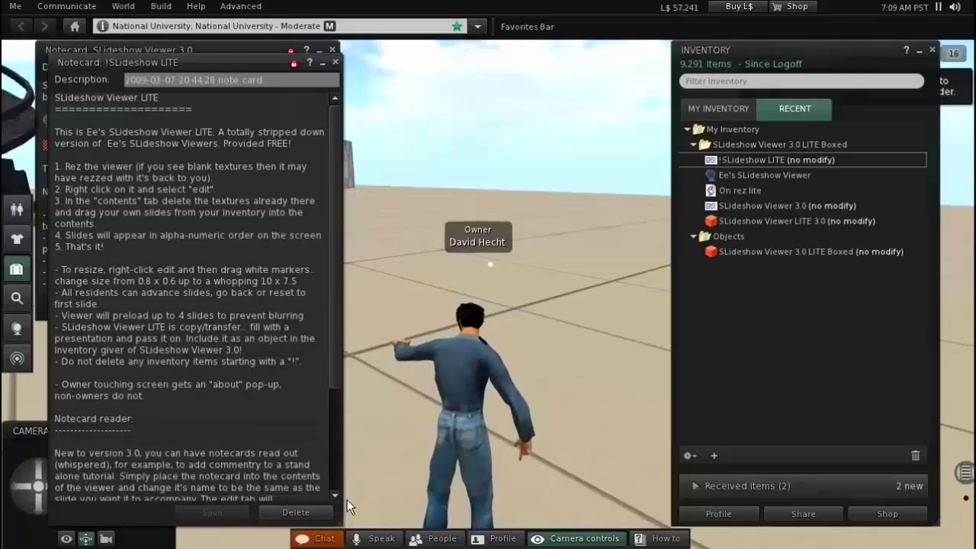
pyautogui.moveTo(335, 262); pyautogui.dragTo(336, 132)
pyautogui.click(337, 62)
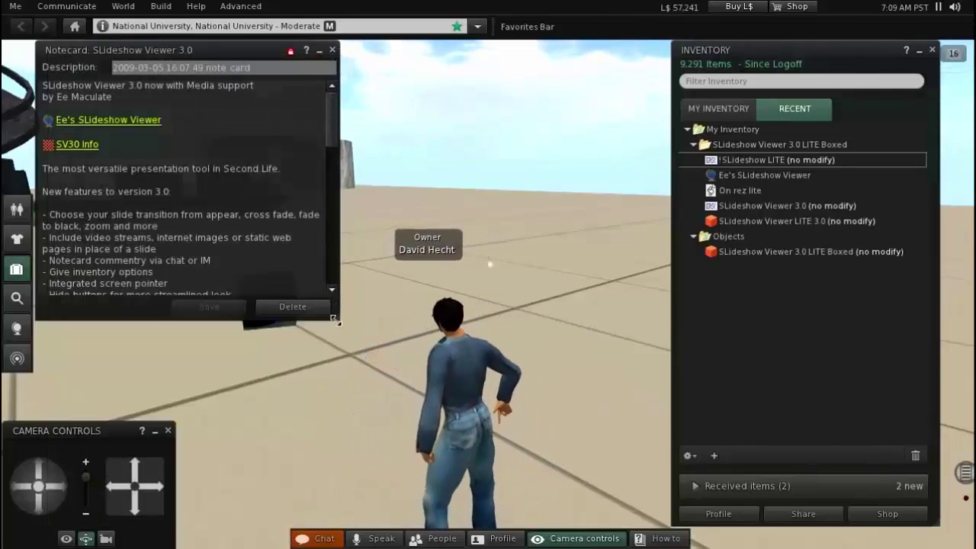
pyautogui.moveTo(338, 319); pyautogui.dragTo(334, 440)
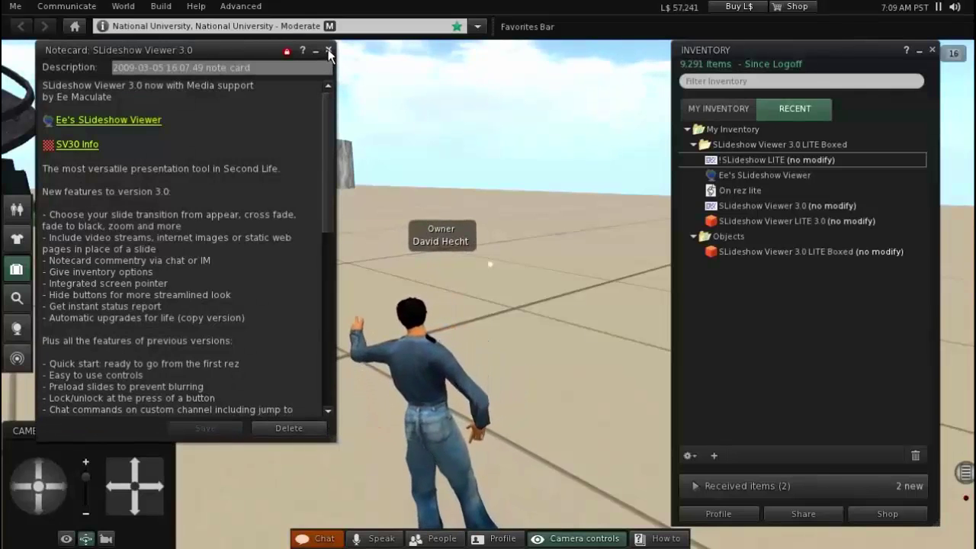
pyautogui.click(329, 50)
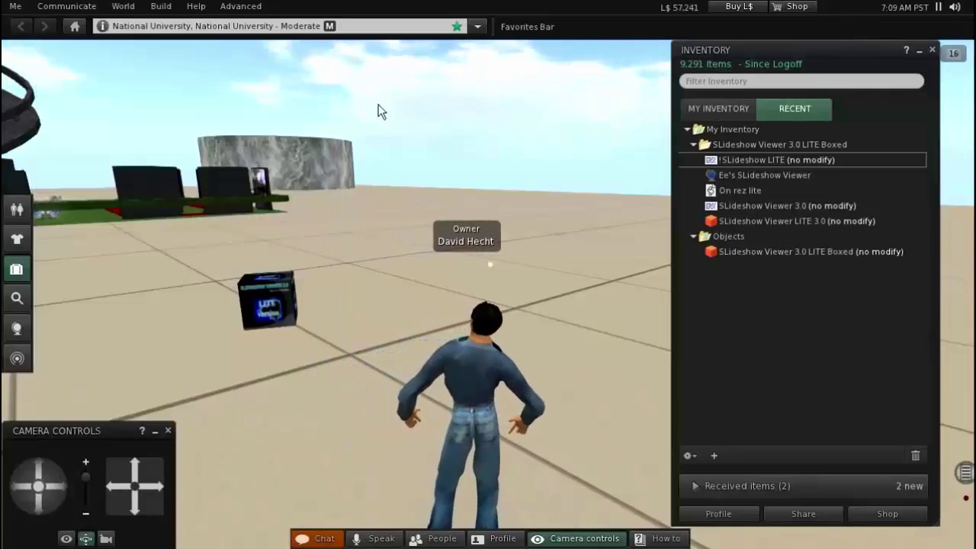
# Delete the unpacked slideshow box from the sandbox ground.
pyautogui.rightClick(260, 313)
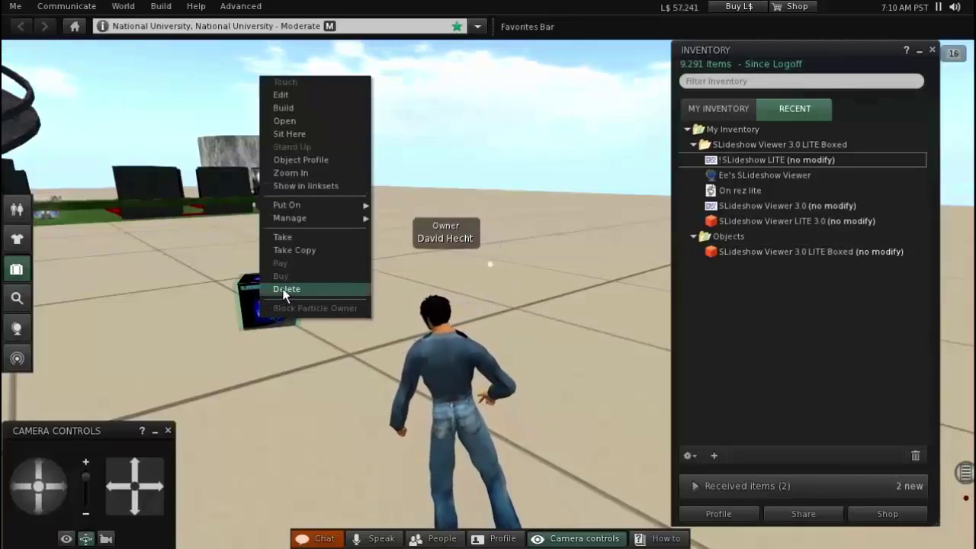
pyautogui.click(286, 290)
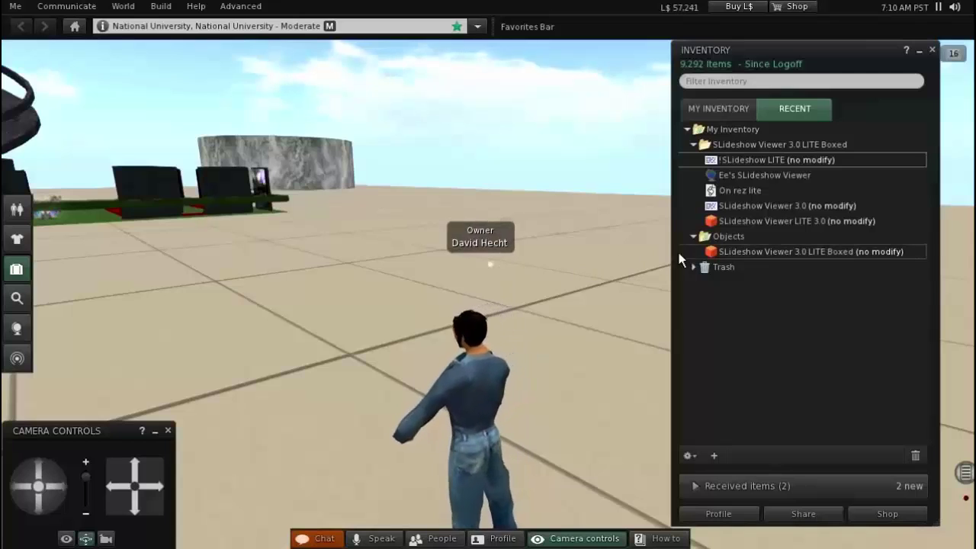
# Place SLideshow Viewer LITE 3.0 from the unpacked box folder on the ground in front of the avatar and close the inventory.
pyautogui.click(693, 235)
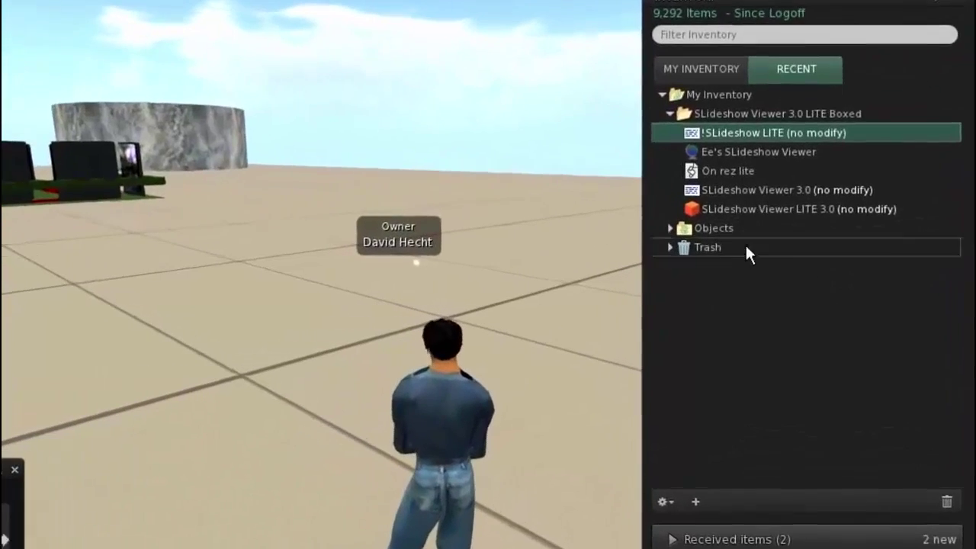
pyautogui.moveTo(690, 205); pyautogui.dragTo(237, 338)
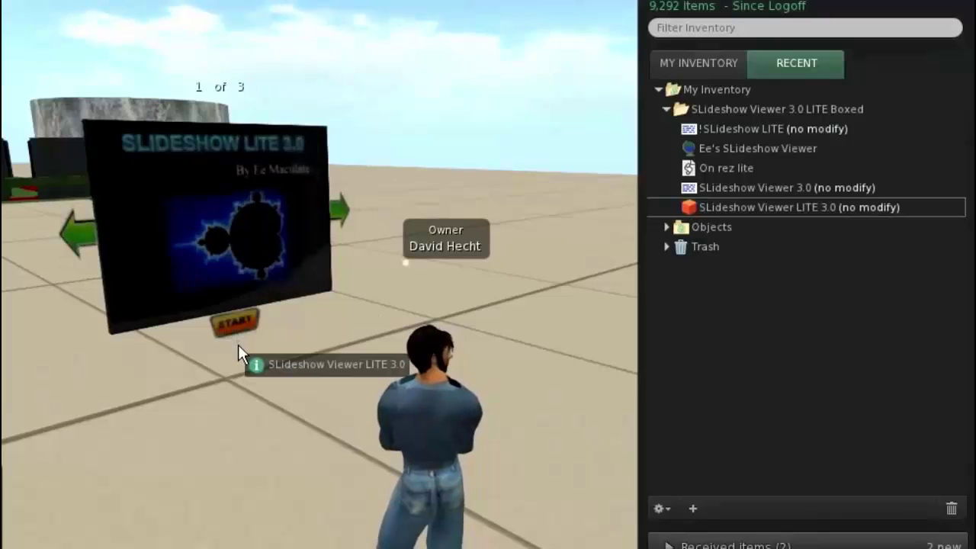
pyautogui.click(965, 8)
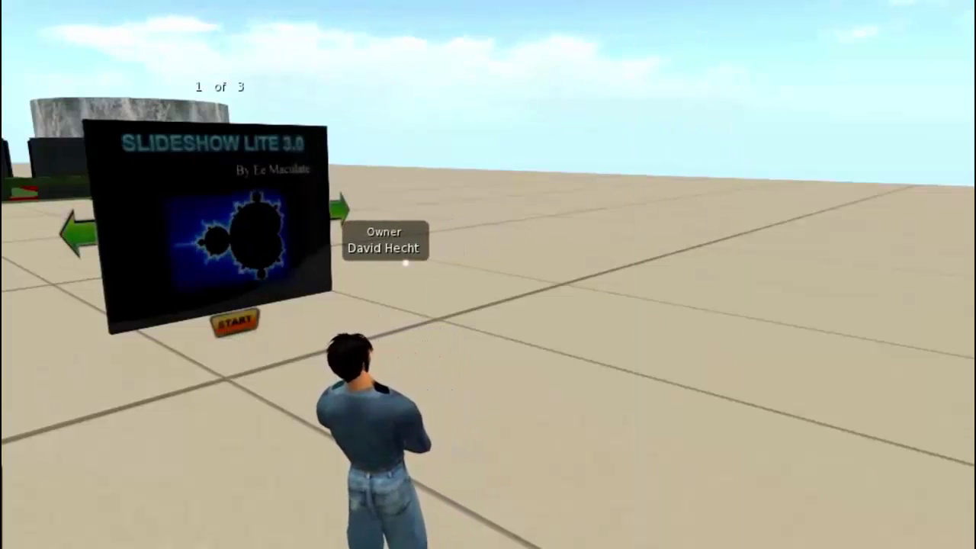
# Walk the avatar up to face the slideshow viewer, page its sample slides forward and backward, and return to the first slide.
pyautogui.press('Up')
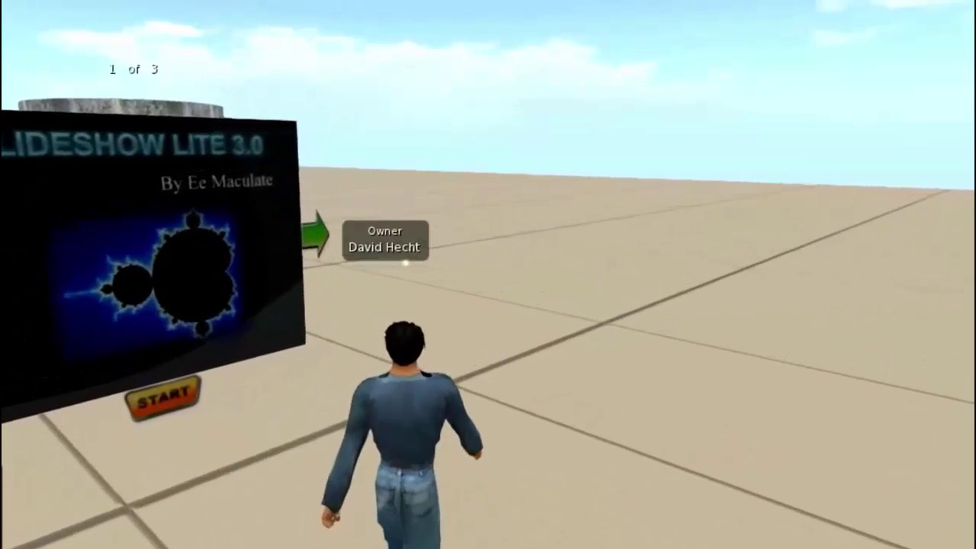
pyautogui.press('Left')
pyautogui.press('Left')
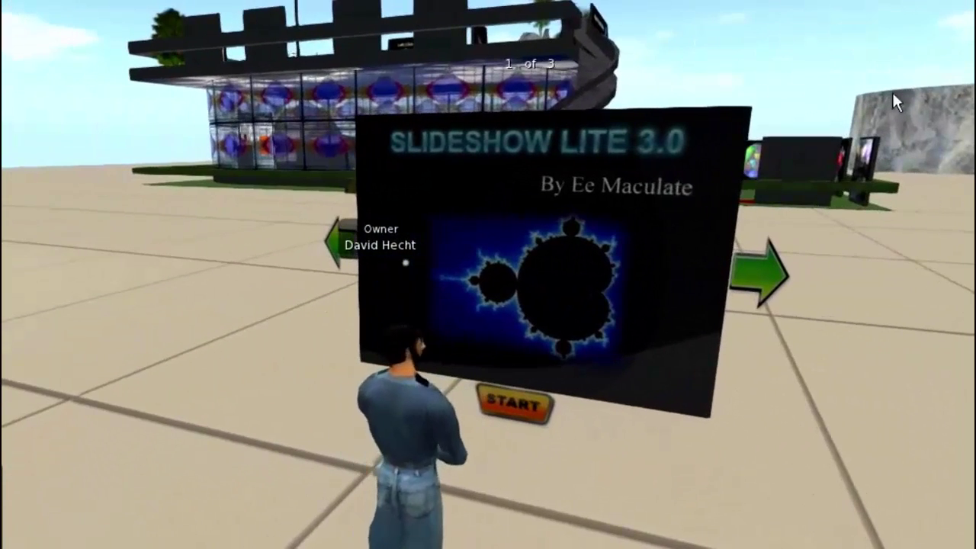
pyautogui.click(758, 279)
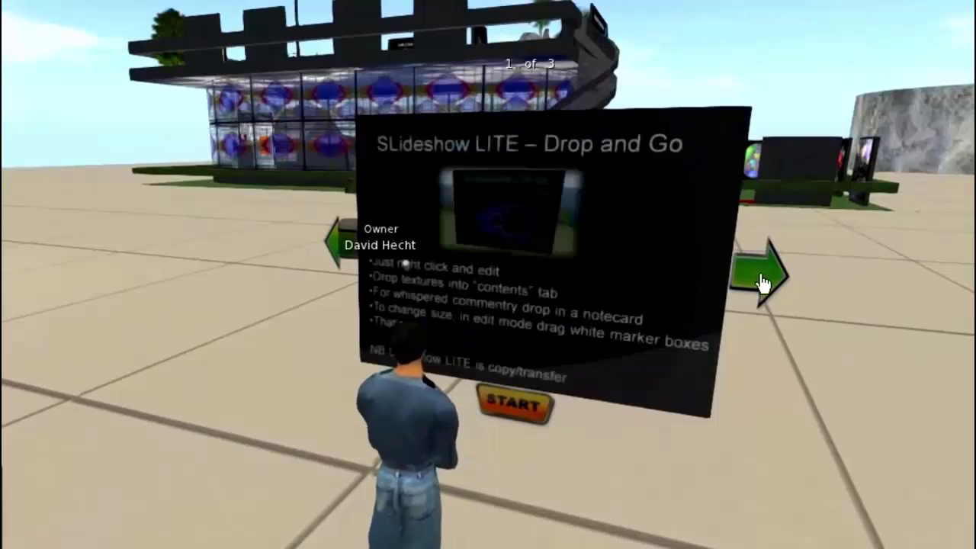
pyautogui.click(761, 279)
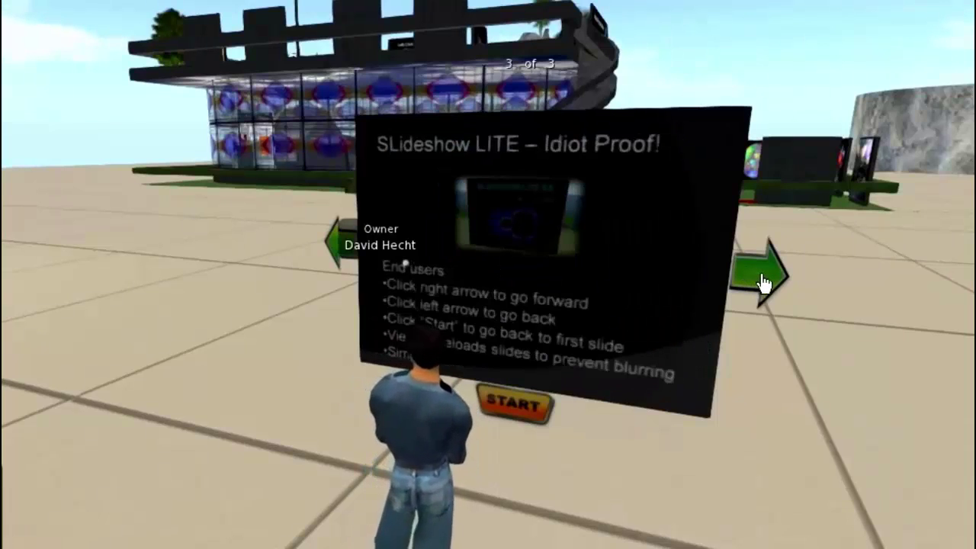
pyautogui.click(345, 252)
pyautogui.click(346, 252)
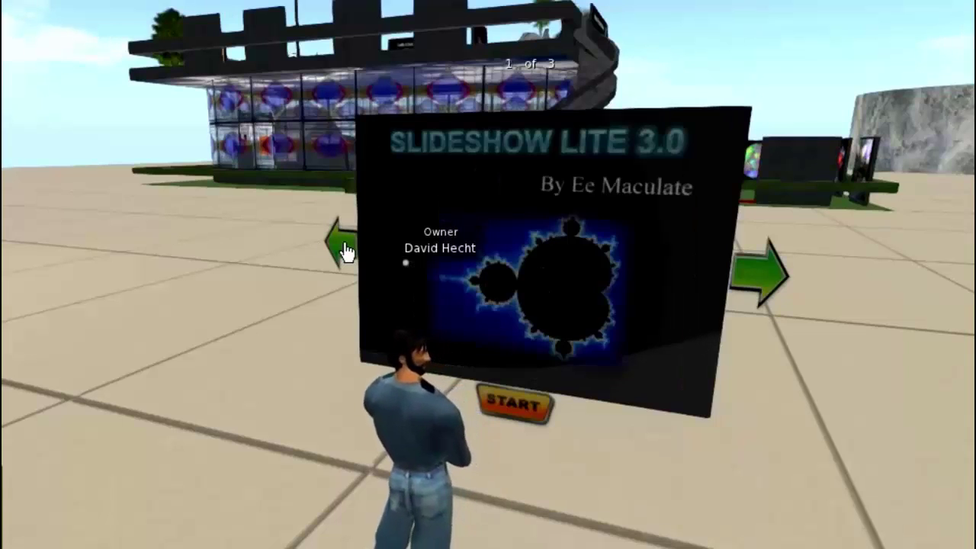
pyautogui.click(775, 279)
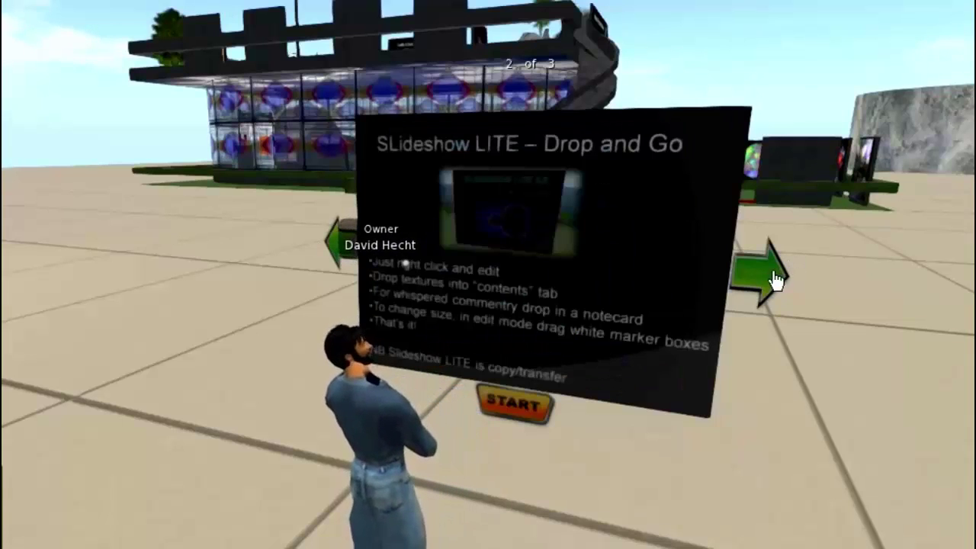
pyautogui.click(776, 279)
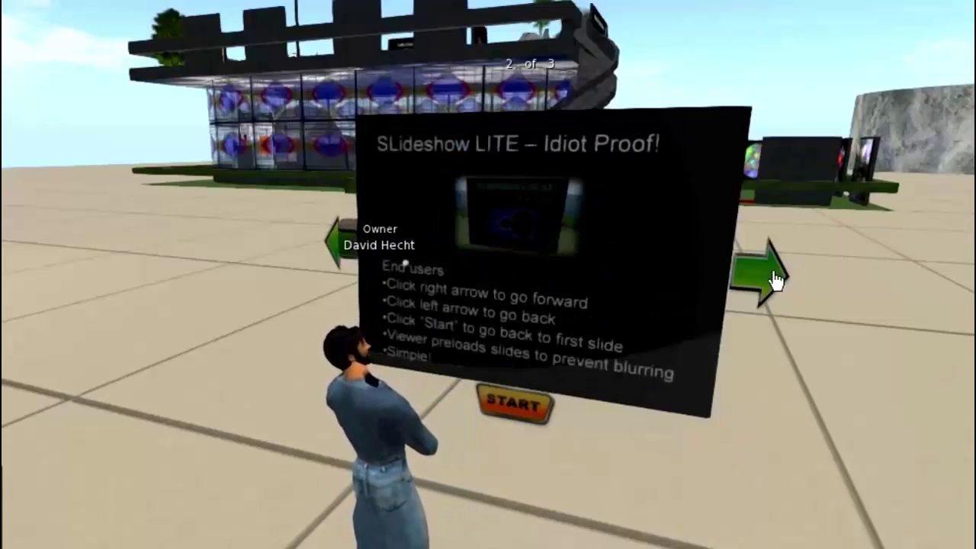
pyautogui.click(523, 409)
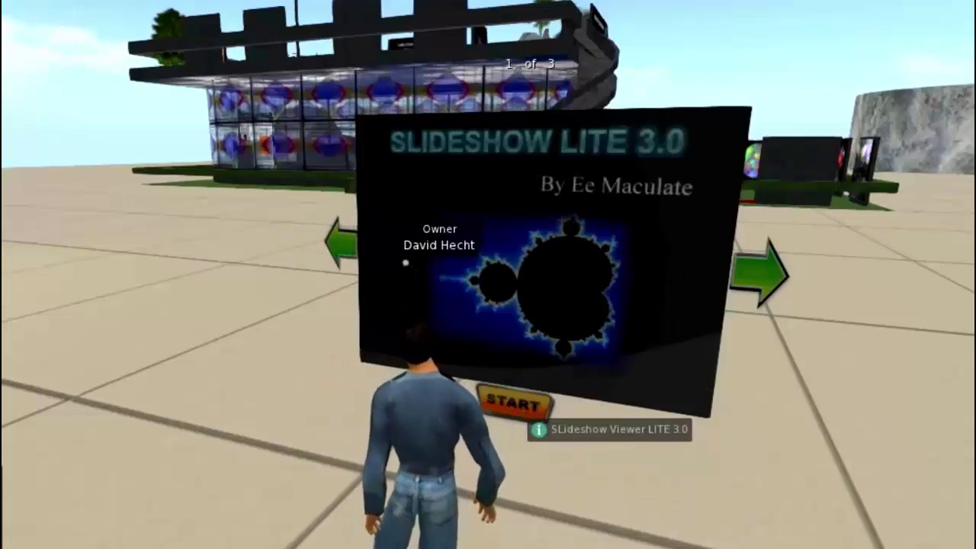
# Open the slideshow viewer for editing, place the edit window clear of it, and enable Full Bright on its surface.
pyautogui.rightClick(456, 194)
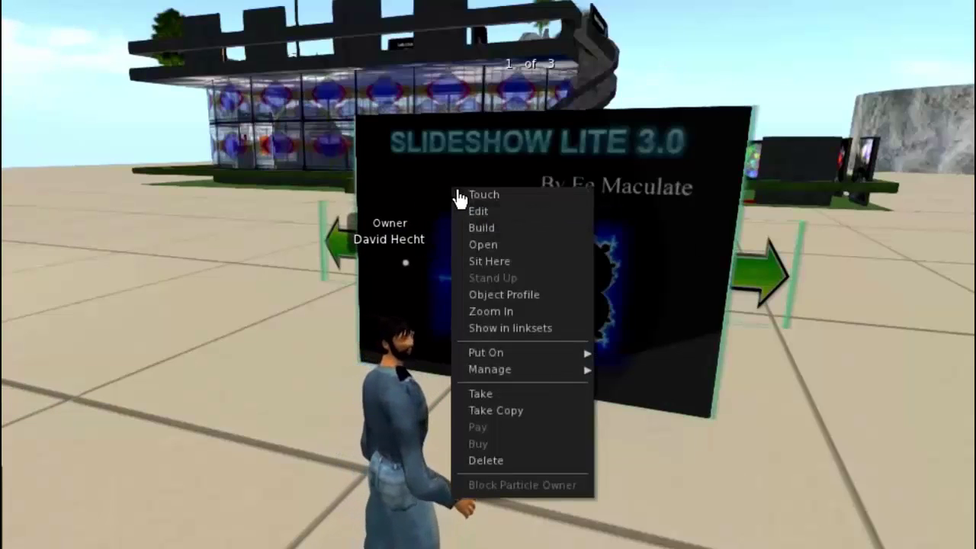
pyautogui.click(475, 210)
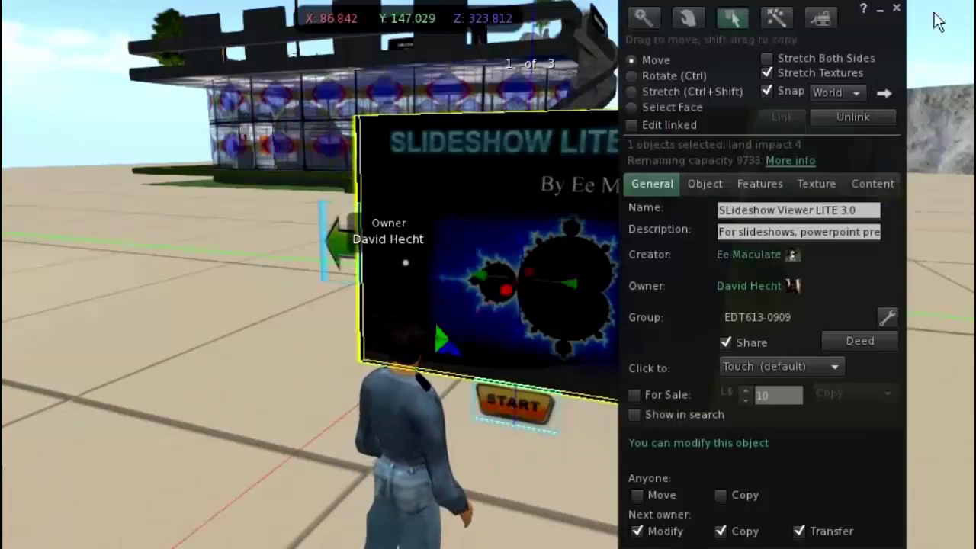
pyautogui.moveTo(888, 38); pyautogui.dragTo(164, 36)
pyautogui.moveTo(260, 40); pyautogui.dragTo(255, 36)
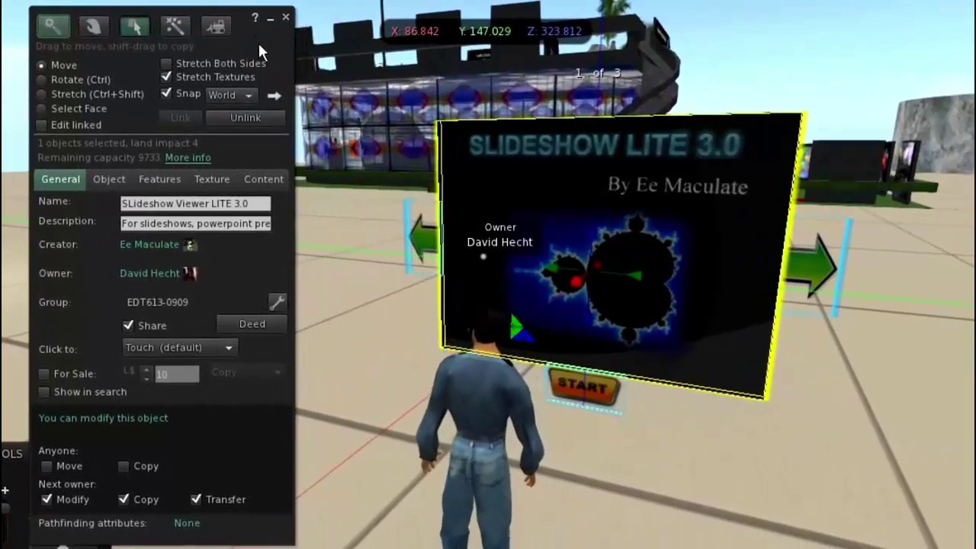
pyautogui.click(210, 179)
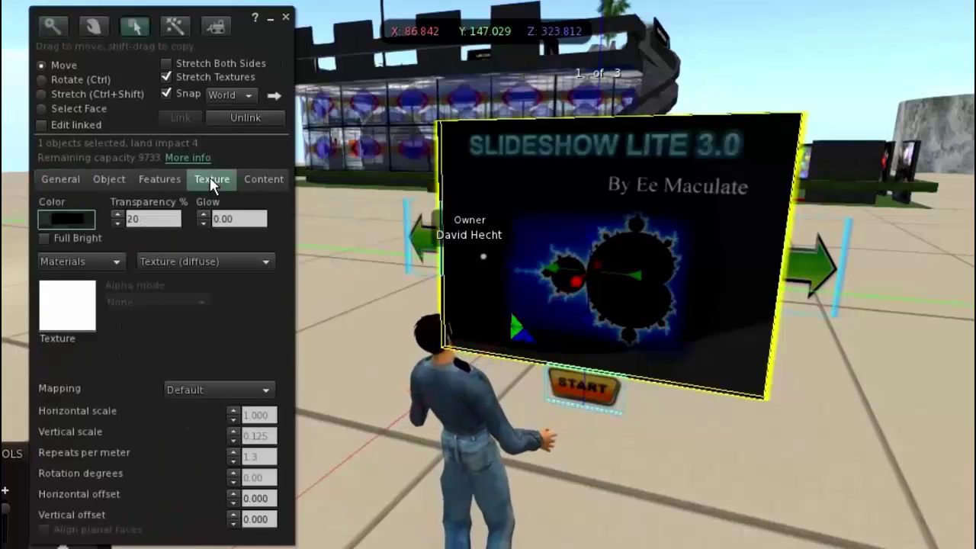
pyautogui.click(43, 238)
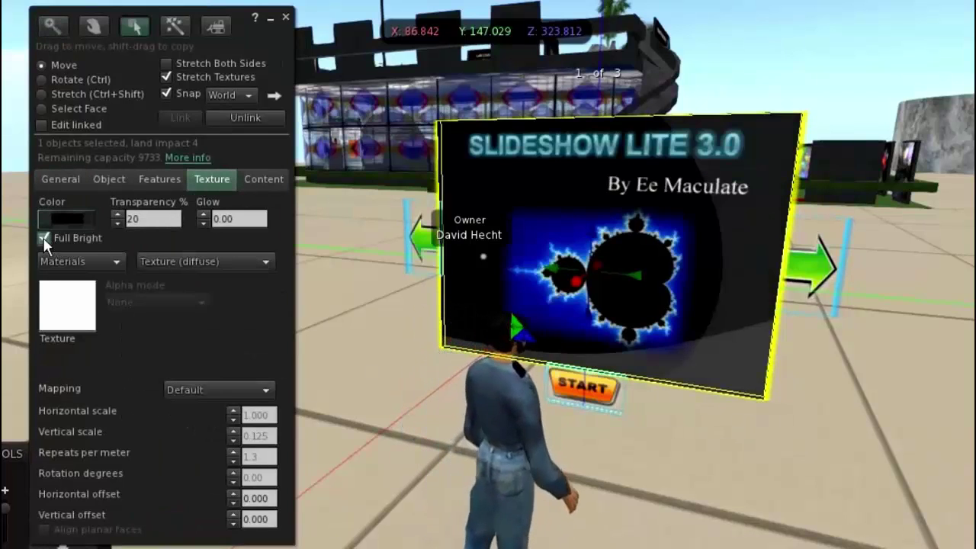
# Delete the three sample textures Lite30 SLide 1, 2 and 3 from the slideshow viewer's contents.
pyautogui.click(260, 178)
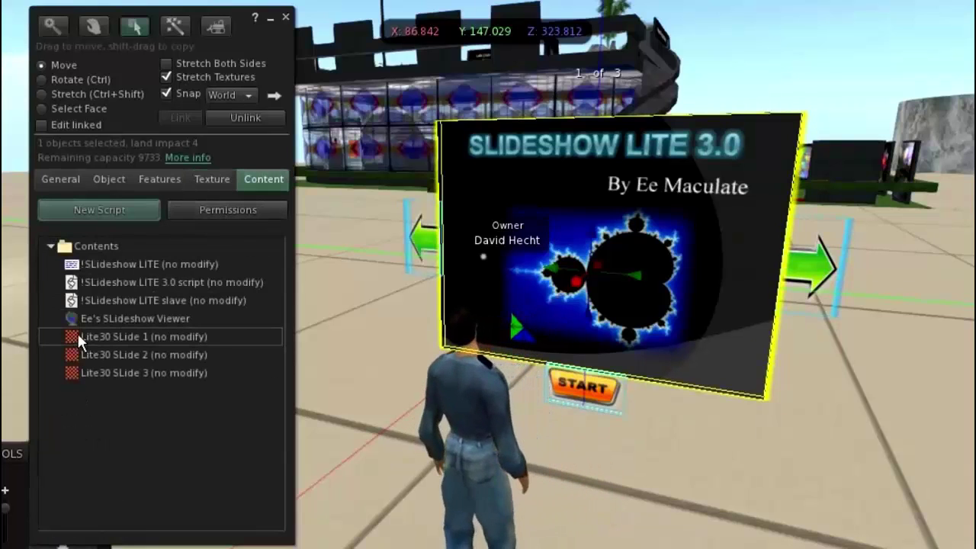
pyautogui.click(76, 337)
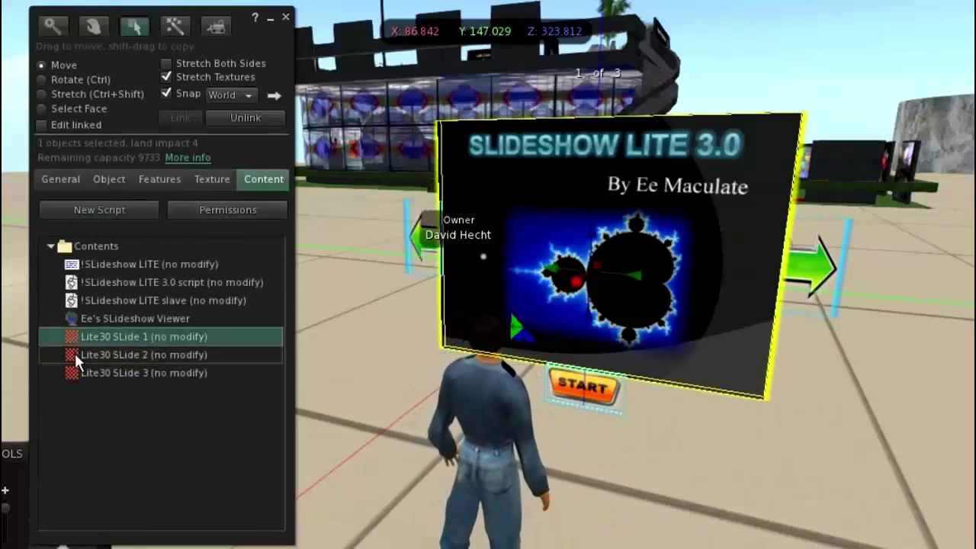
pyautogui.keyDown('shift'); pyautogui.click(73, 353); pyautogui.keyUp('shift')
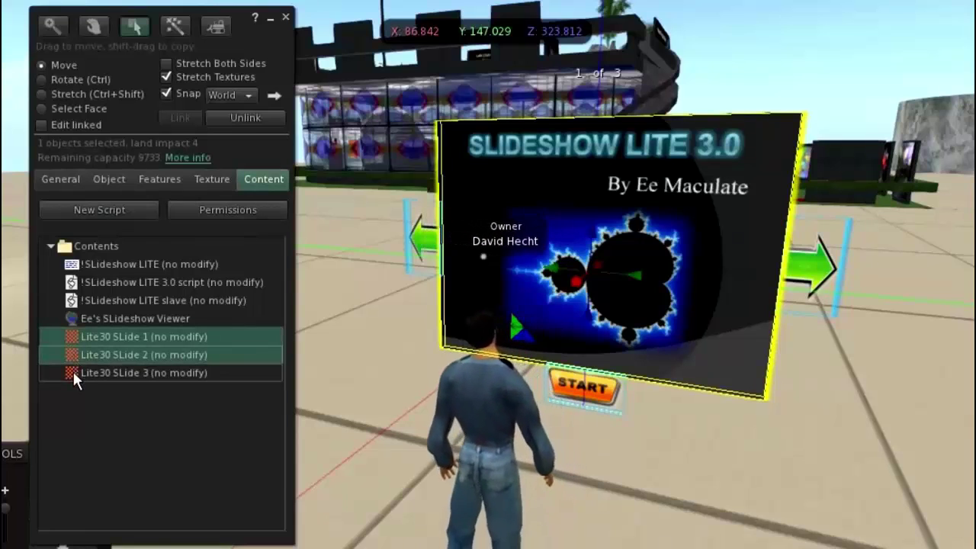
pyautogui.keyDown('shift'); pyautogui.click(73, 369); pyautogui.keyUp('shift')
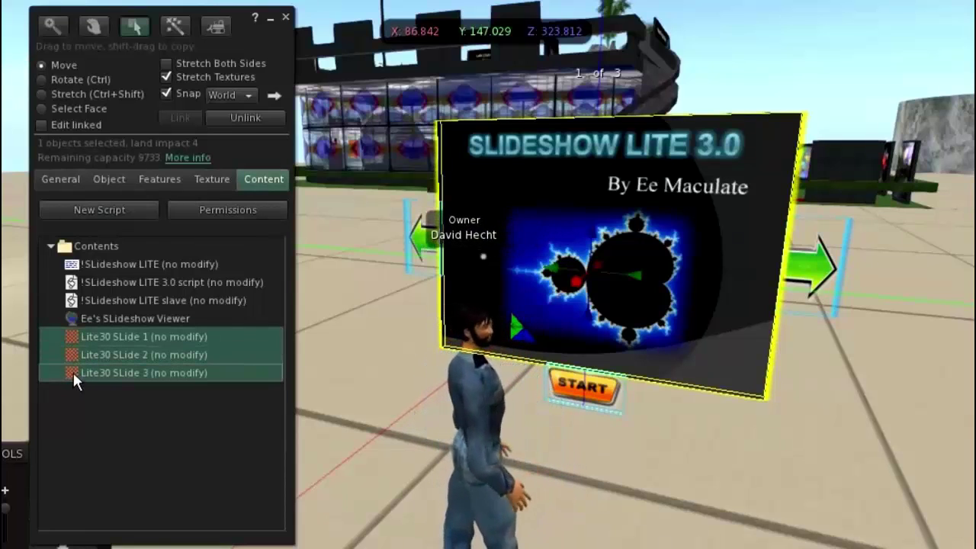
pyautogui.rightClick(72, 370)
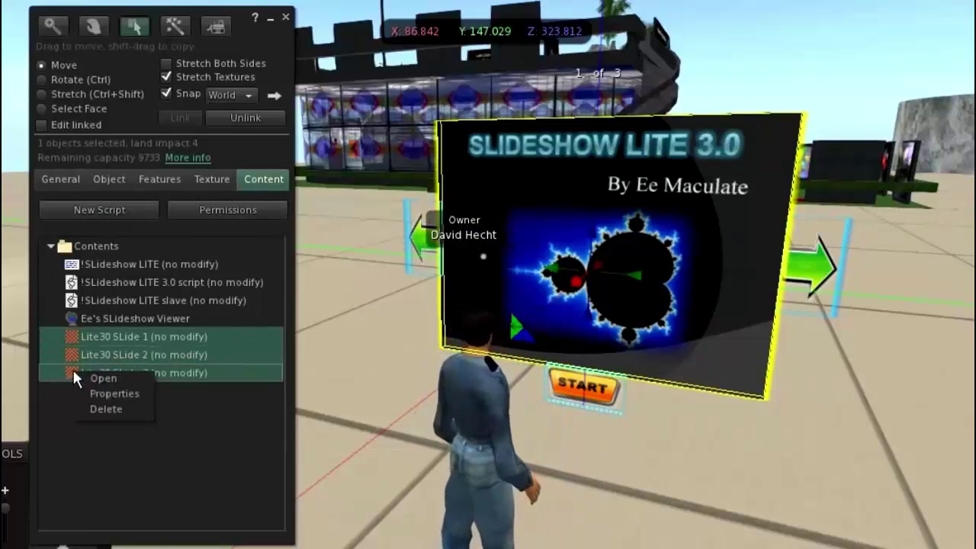
pyautogui.click(109, 409)
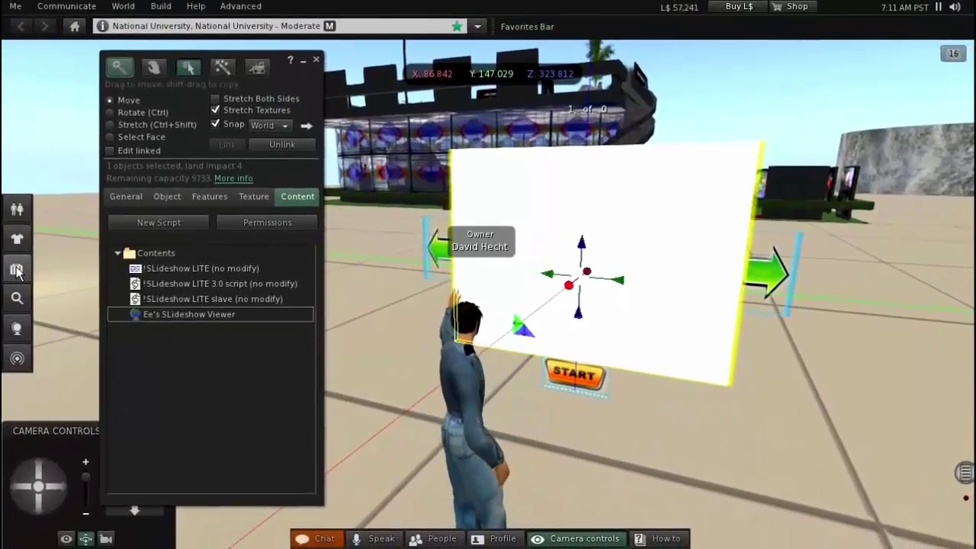
# Search the full inventory for "slide" and locate the slide textures in the Construction Junction: Day 6 folder.
pyautogui.click(17, 270)
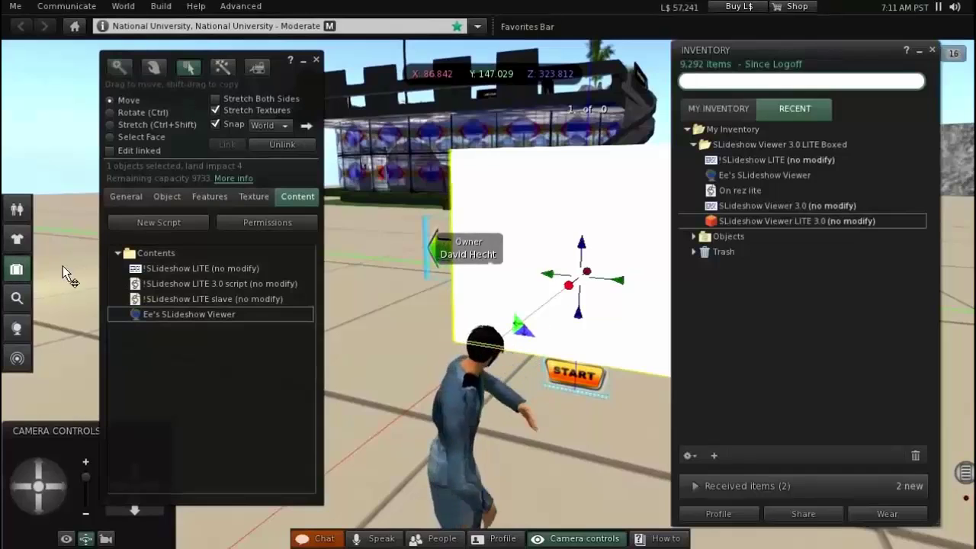
pyautogui.click(729, 107)
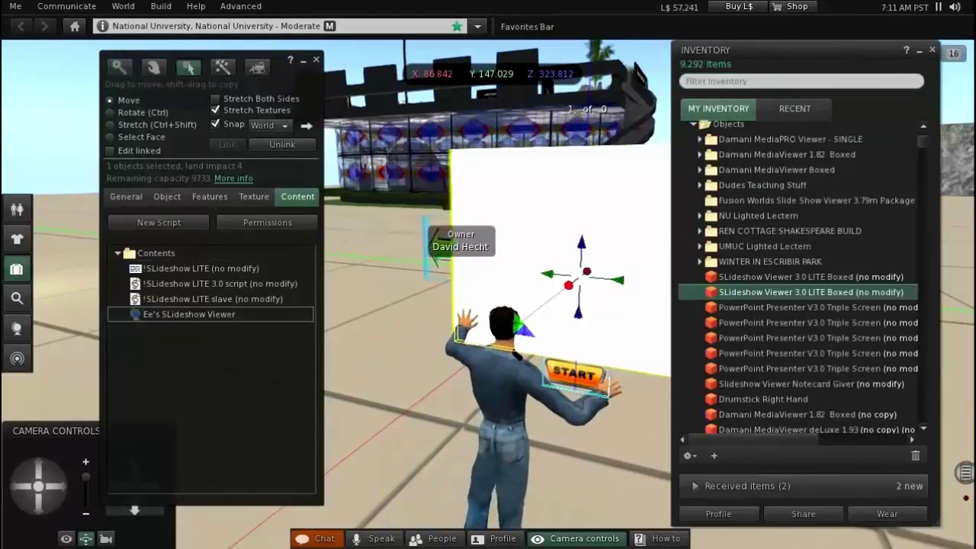
pyautogui.click(685, 80)
pyautogui.write('slide')
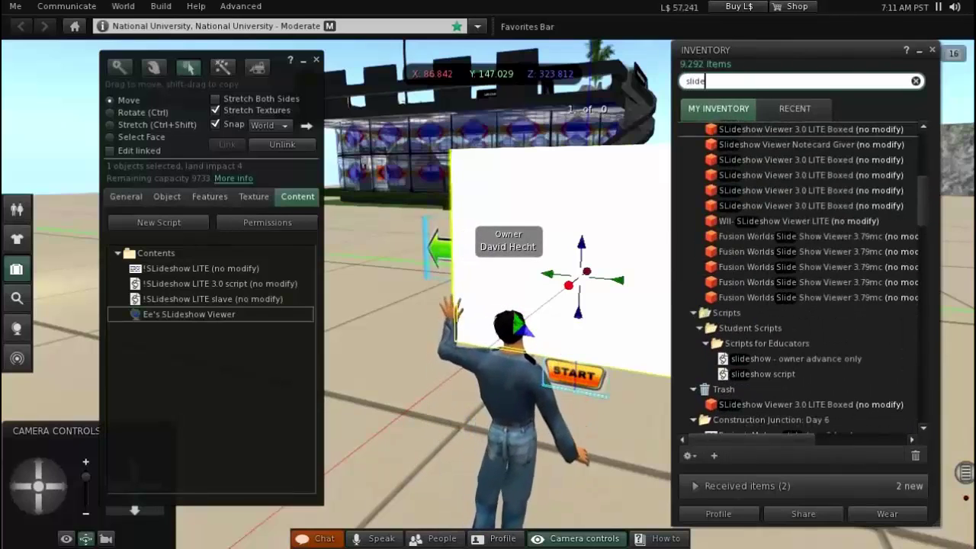
pyautogui.click(811, 129)
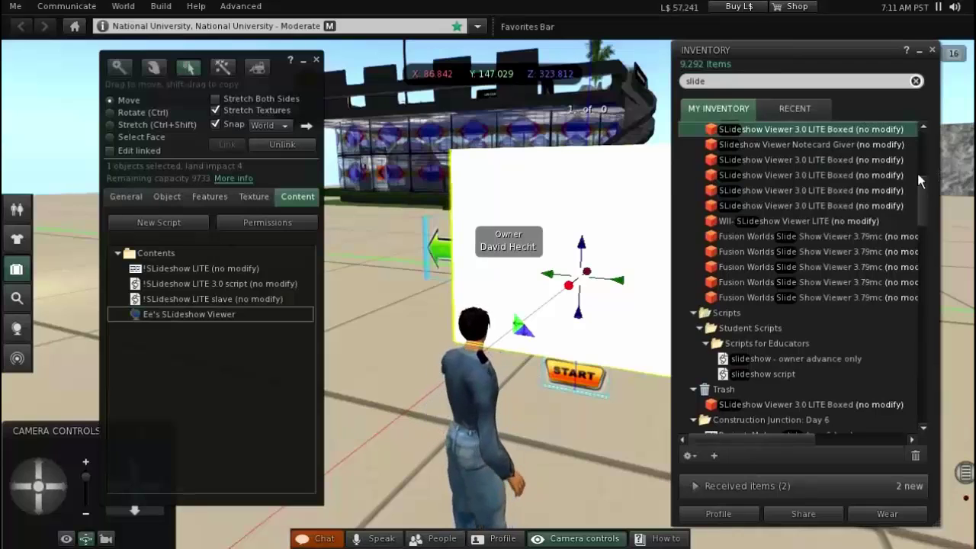
pyautogui.moveTo(925, 186); pyautogui.dragTo(926, 228)
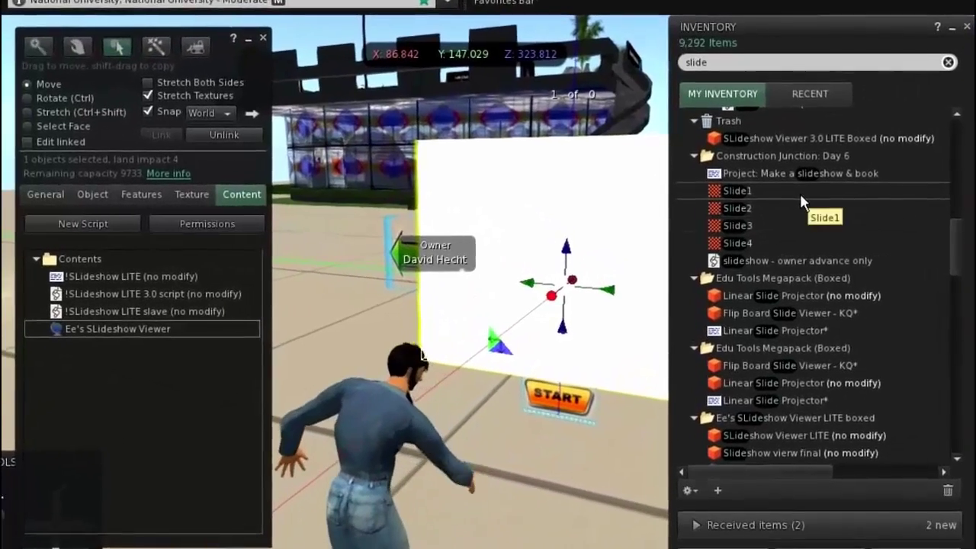
# Add Slide1 through Slide4 from the Construction Junction: Day 6 folder to the viewer's contents, and close the inventory and edit windows.
pyautogui.click(717, 191)
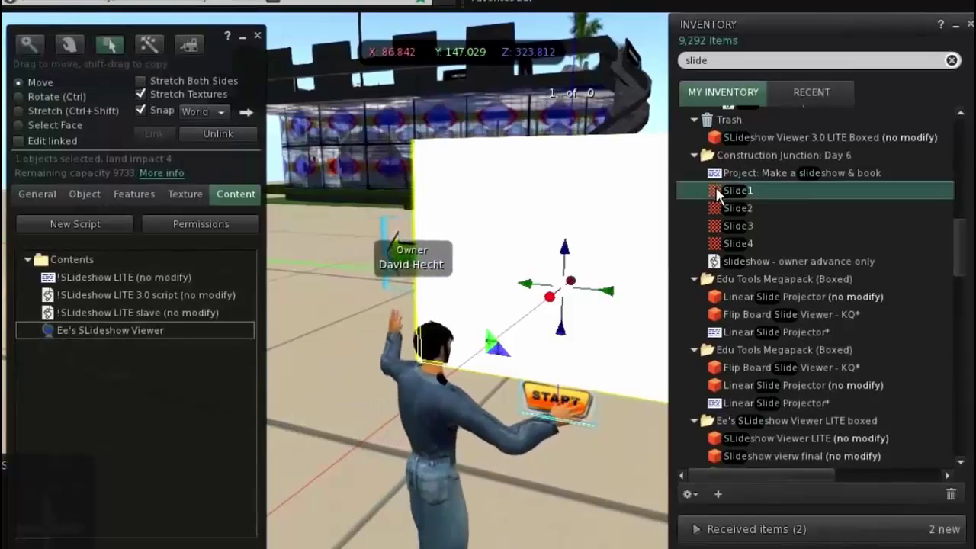
pyautogui.keyDown('shift'); pyautogui.click(716, 208); pyautogui.keyUp('shift')
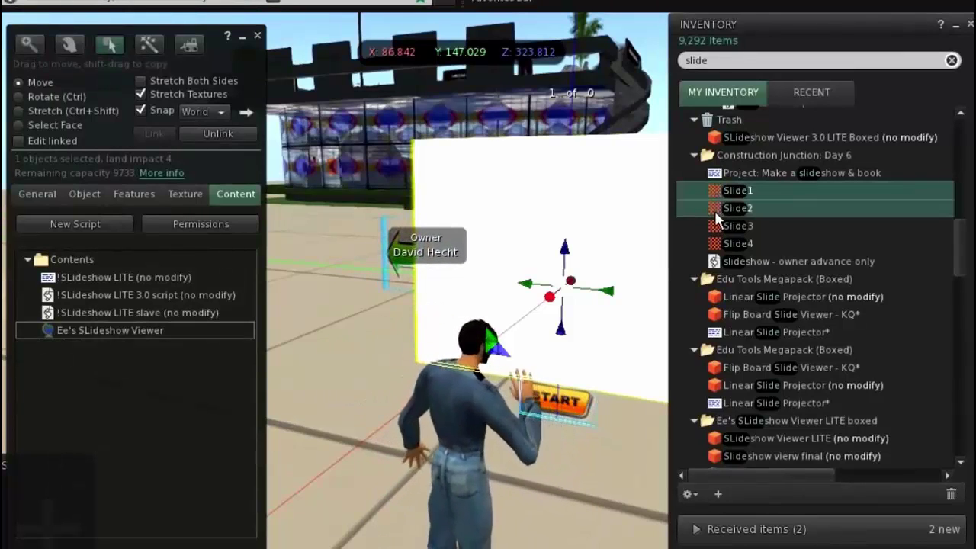
pyautogui.keyDown('shift'); pyautogui.click(716, 228); pyautogui.keyUp('shift')
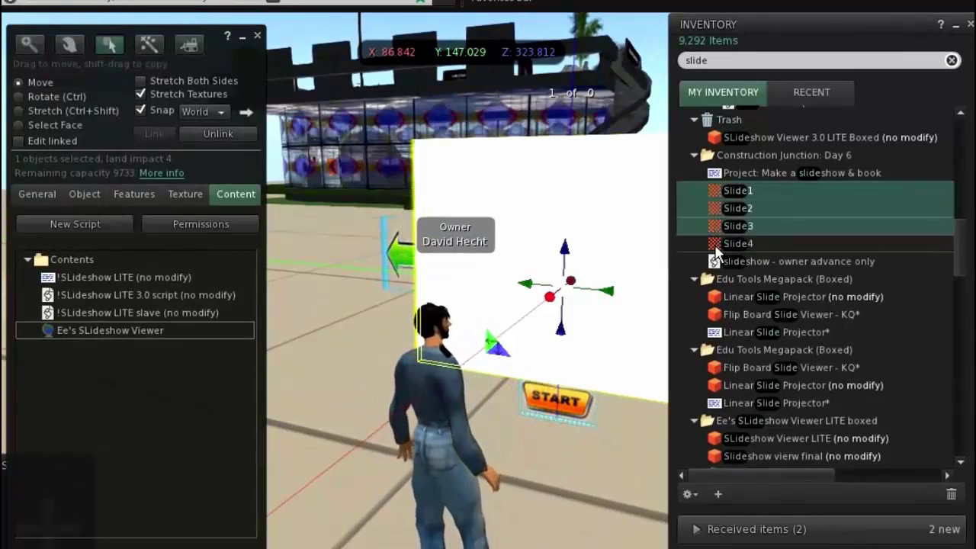
pyautogui.keyDown('shift'); pyautogui.click(716, 244); pyautogui.keyUp('shift')
pyautogui.moveTo(717, 196)
pyautogui.mouseDown()
pyautogui.moveTo(496, 282)
pyautogui.moveTo(90, 384)
pyautogui.mouseUp()
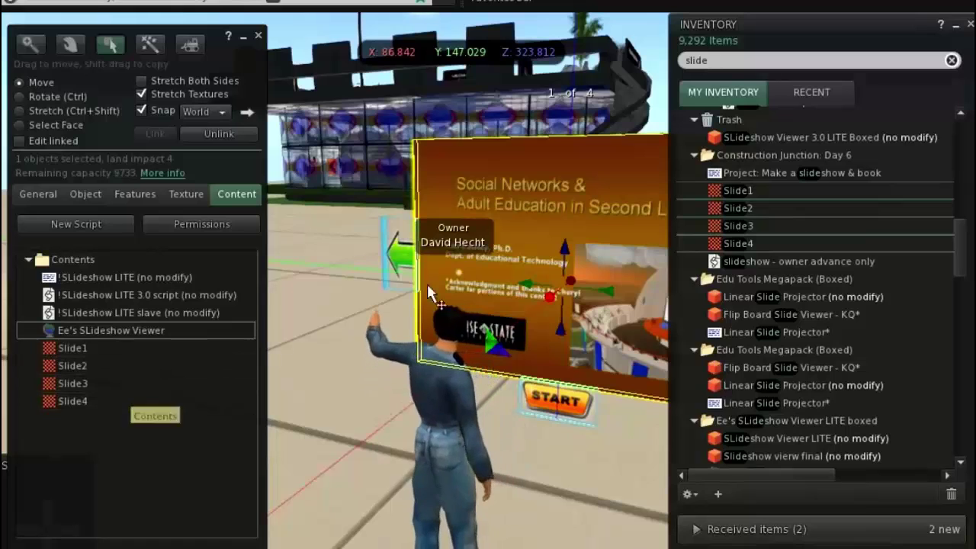
pyautogui.click(970, 25)
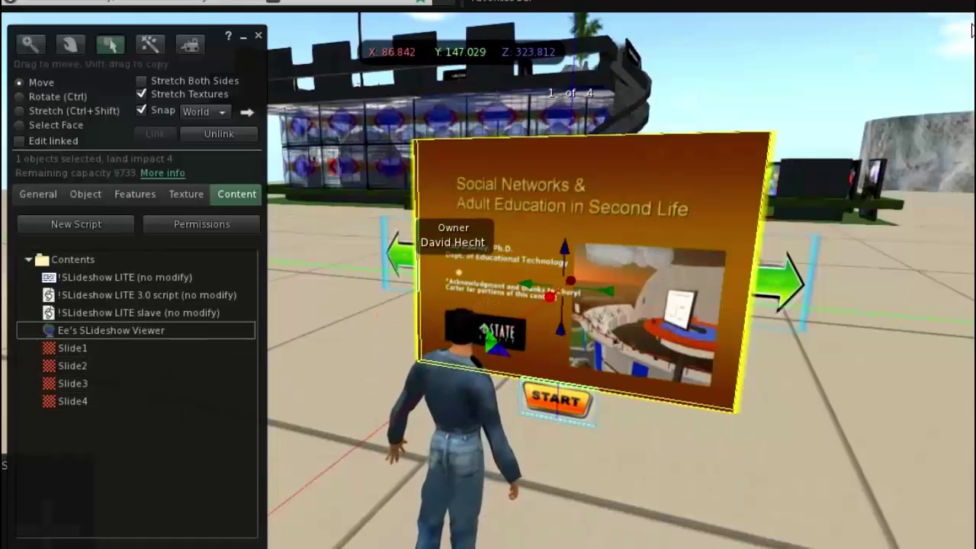
pyautogui.click(259, 38)
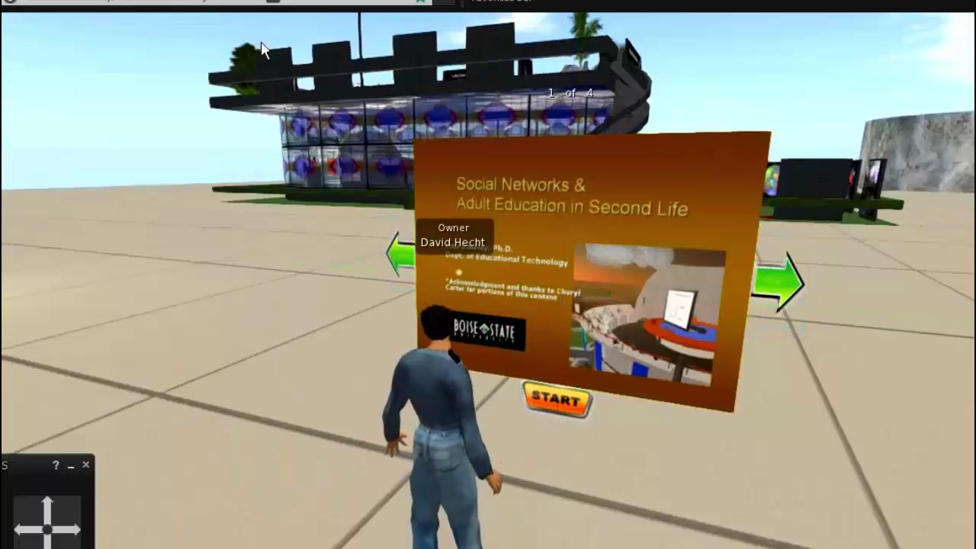
# Page forward through the newly added slides on the viewer, advancing past the fourth one.
pyautogui.click(786, 289)
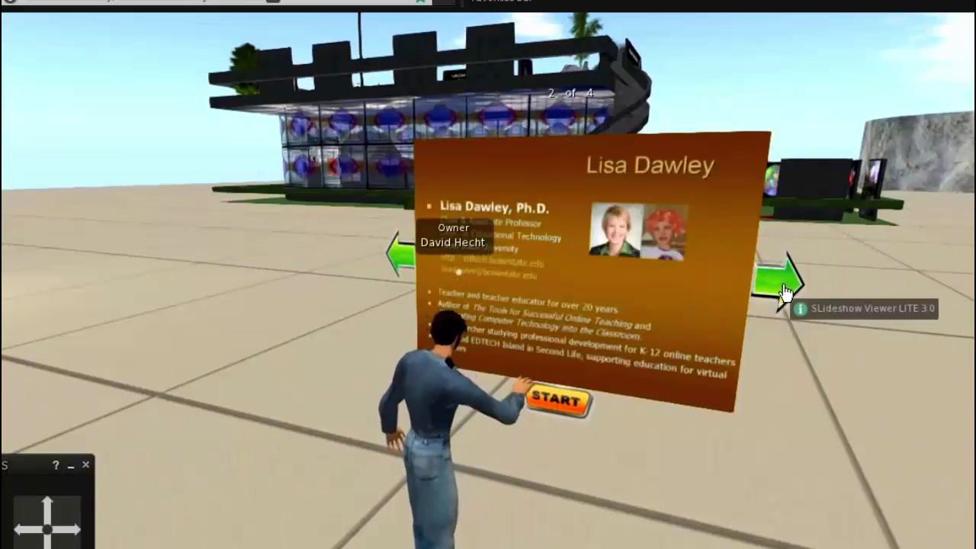
pyautogui.click(785, 288)
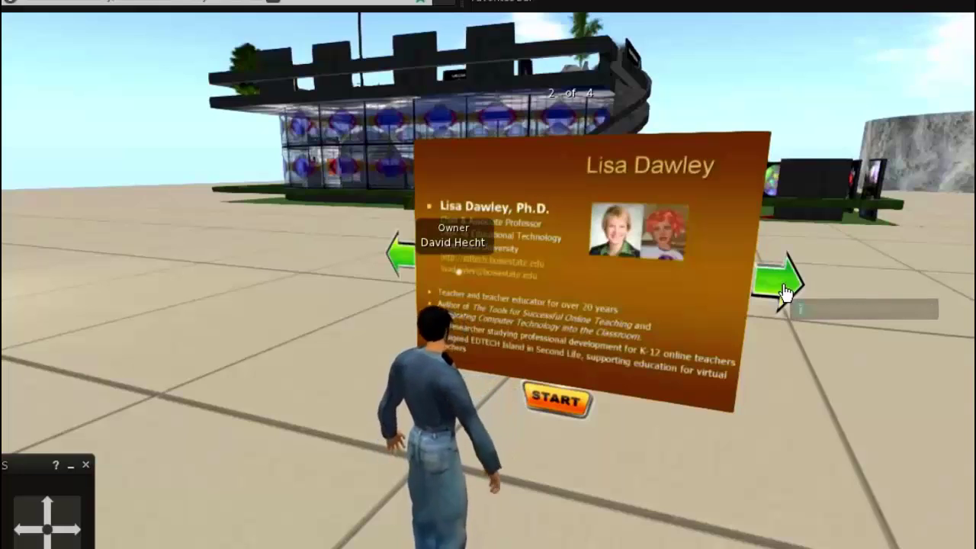
pyautogui.click(785, 288)
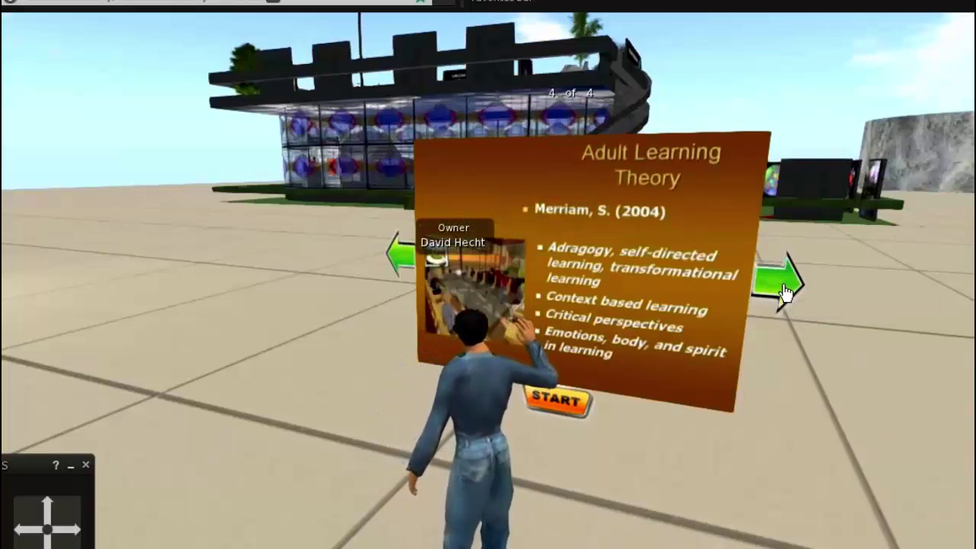
pyautogui.click(786, 288)
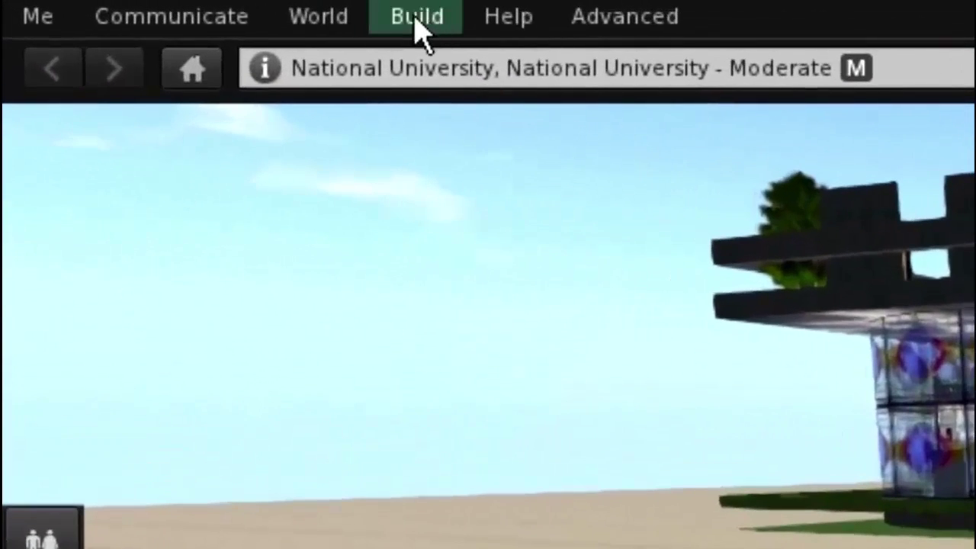
# Create a new box on the ground beside the slideshow viewer, and move the build window clear of the viewer.
pyautogui.click(418, 18)
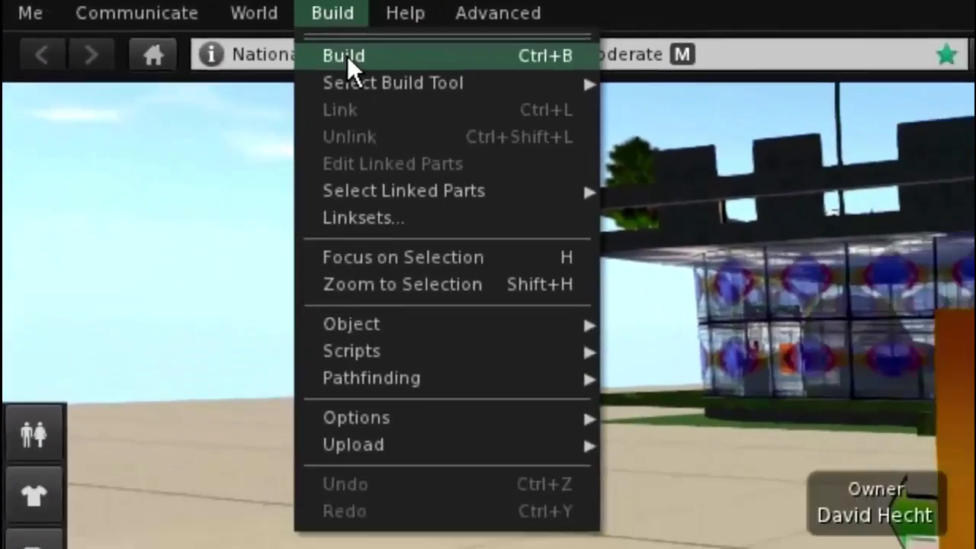
pyautogui.click(436, 70)
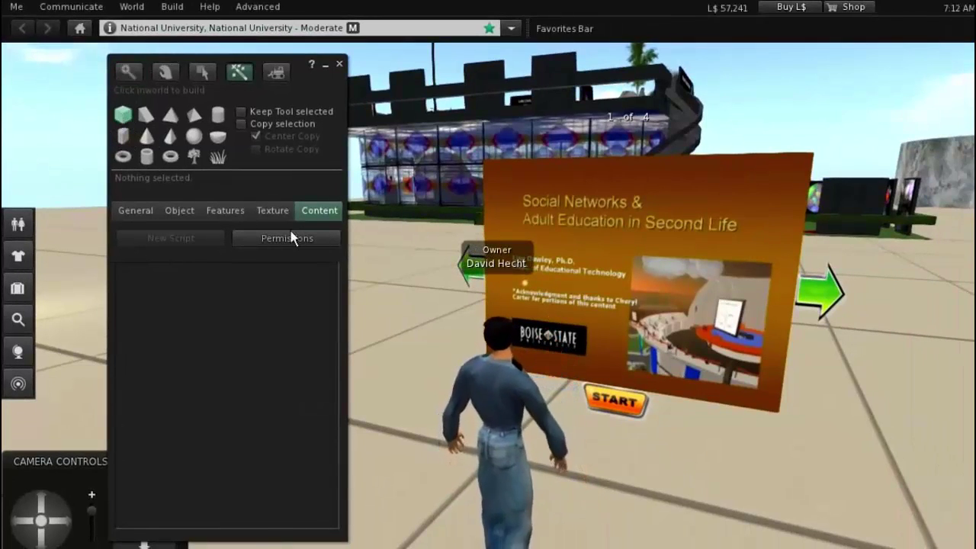
pyautogui.click(380, 358)
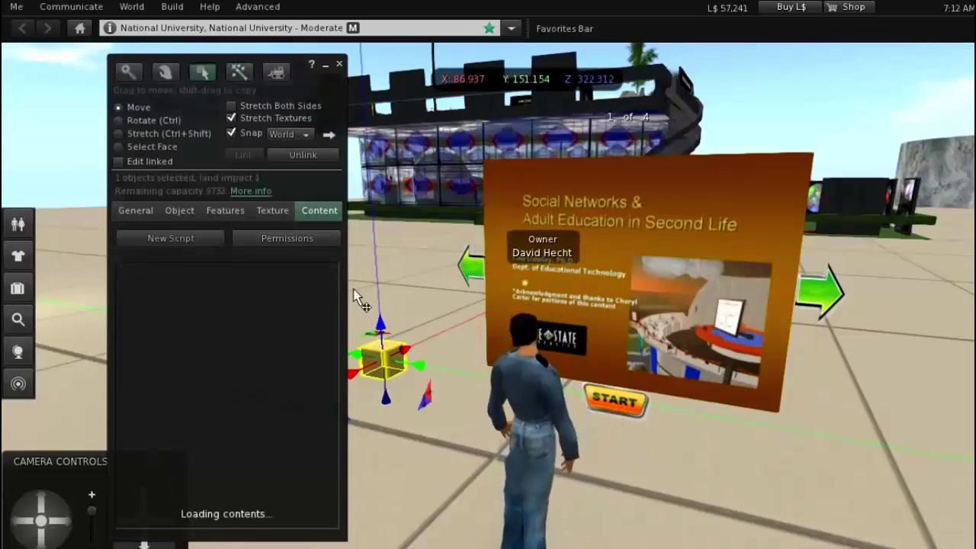
pyautogui.moveTo(308, 80); pyautogui.dragTo(975, 95)
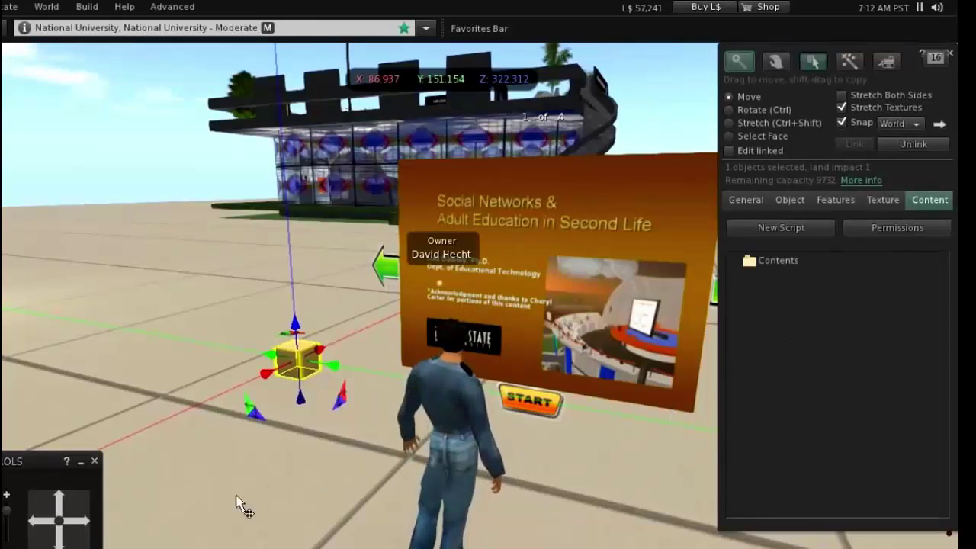
pyautogui.click(86, 523)
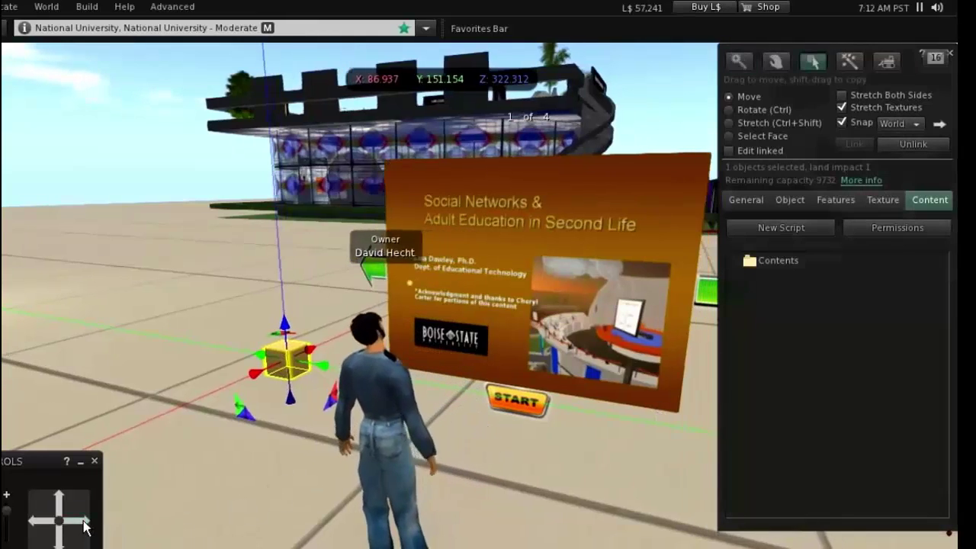
pyautogui.moveTo(85, 523); pyautogui.dragTo(86, 523)
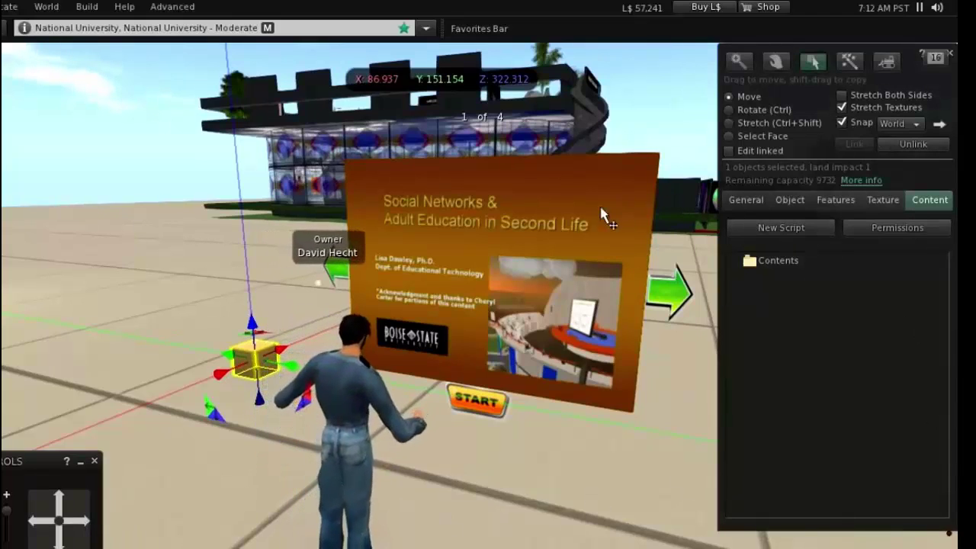
# Copy the slideshow viewer's X size of 4.000 m and apply it as the box's X size.
pyautogui.click(580, 221)
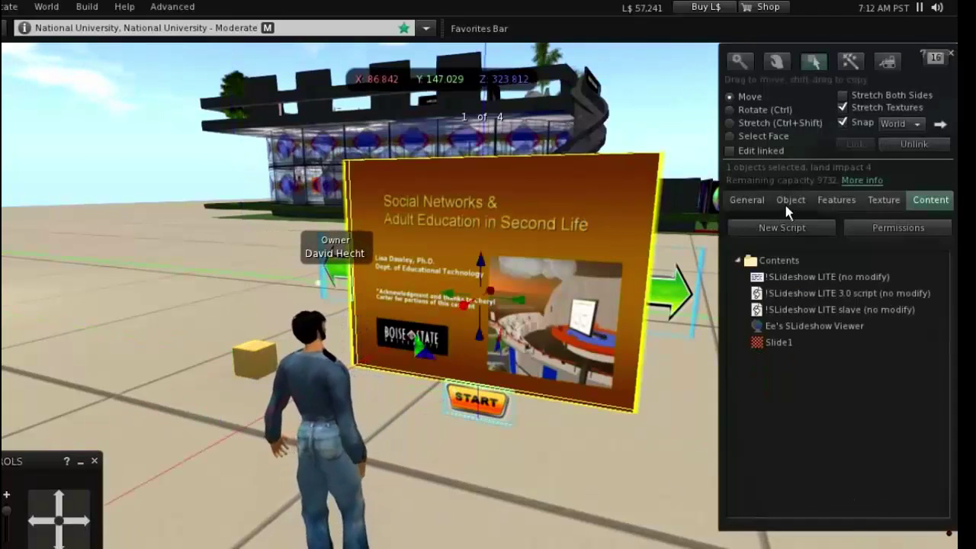
pyautogui.click(791, 200)
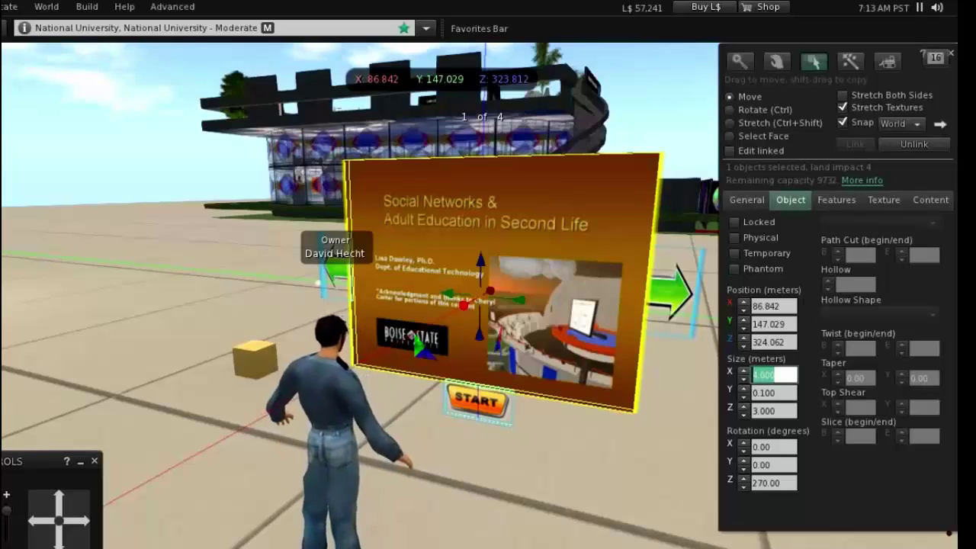
pyautogui.hotkey('ctrl', 'c')
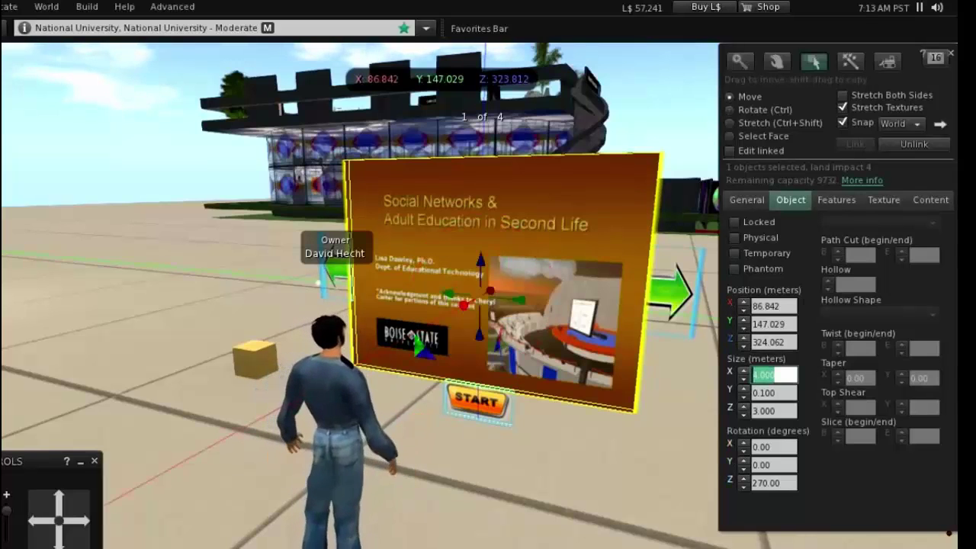
pyautogui.click(259, 363)
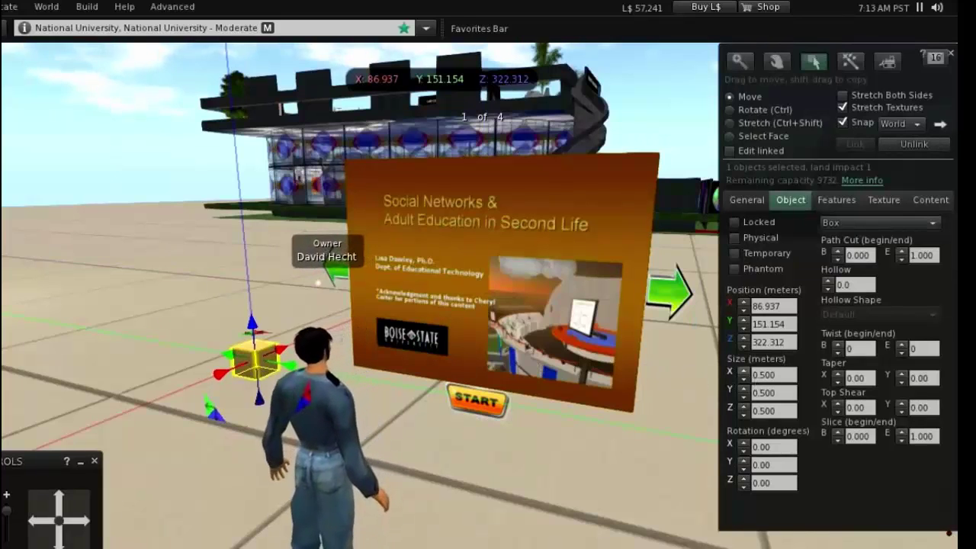
pyautogui.click(773, 375)
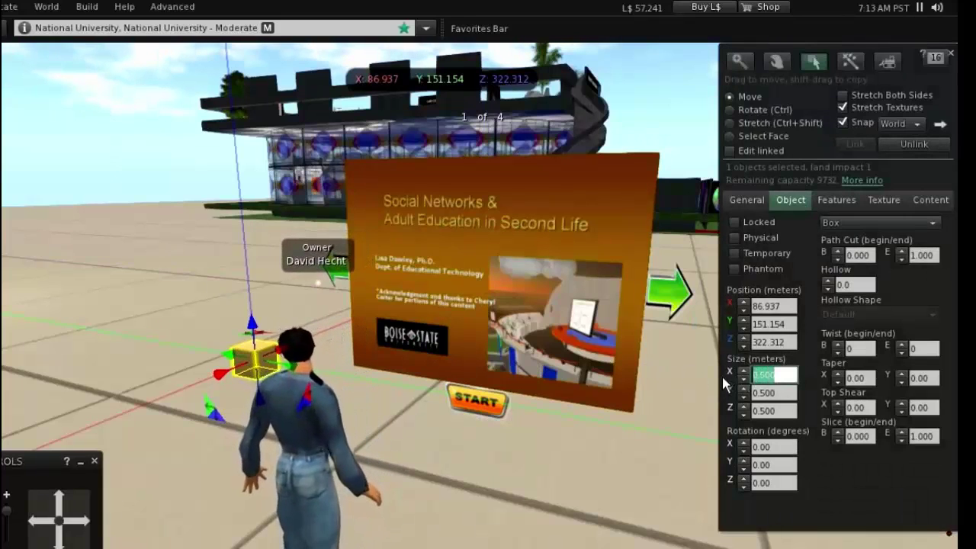
pyautogui.hotkey('ctrl', 'v')
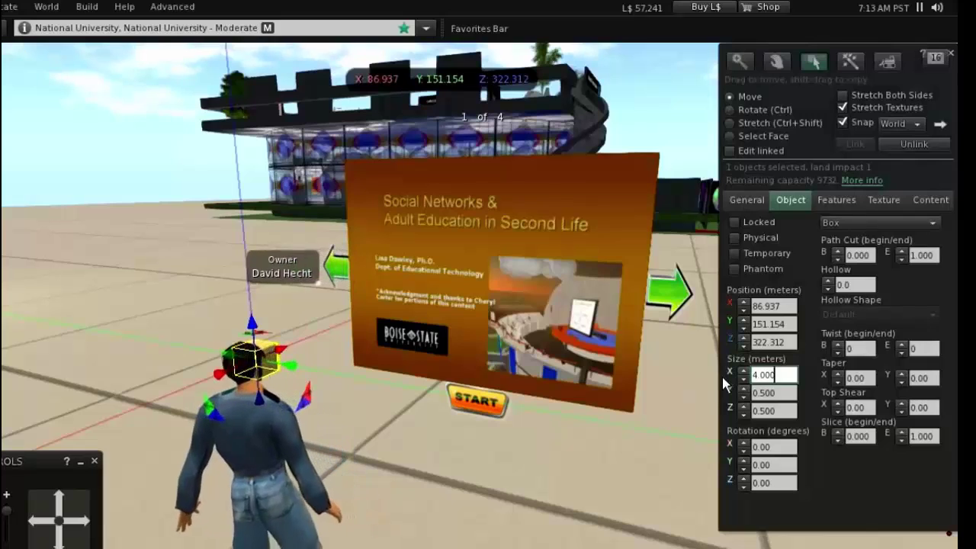
pyautogui.press('Return')
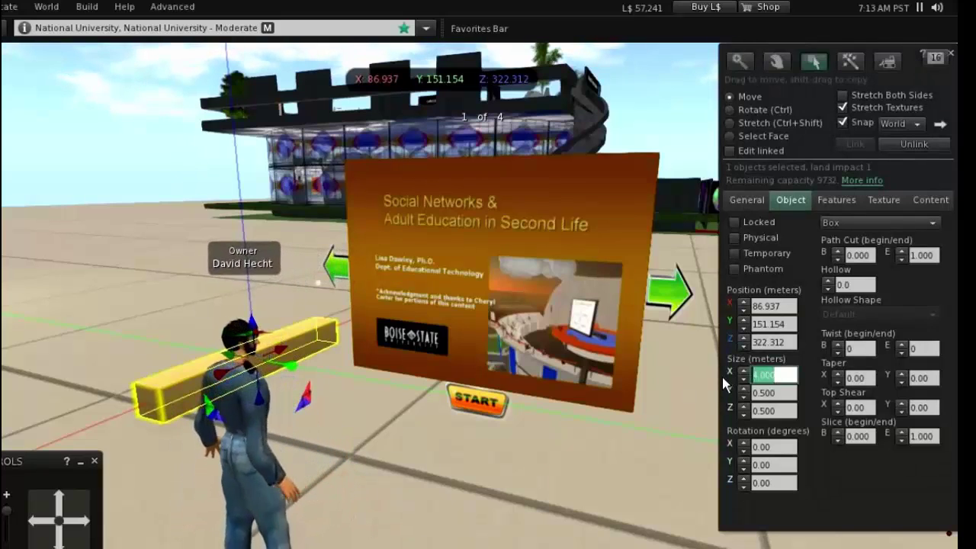
# Match the box's Y size to the slideshow viewer's by setting it to 0.1 m.
pyautogui.click(596, 239)
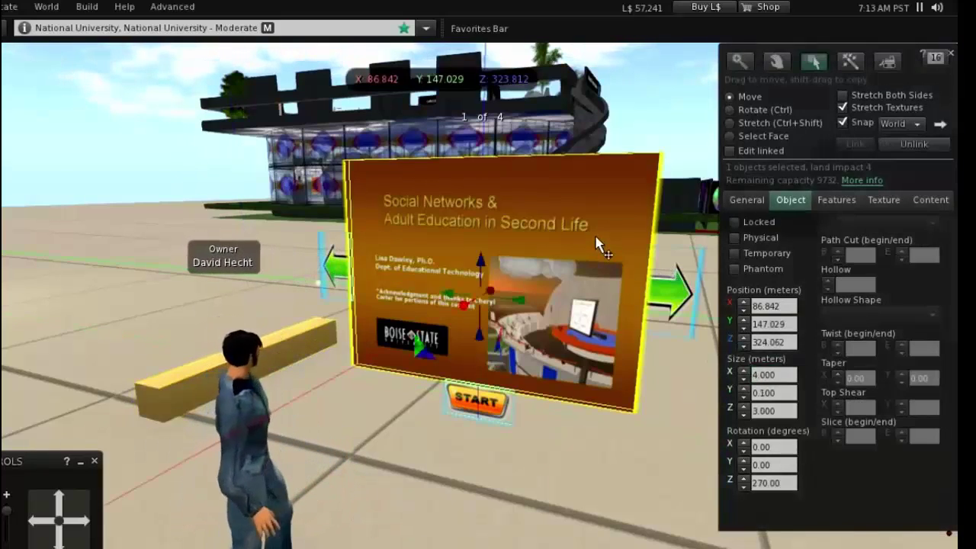
pyautogui.click(774, 392)
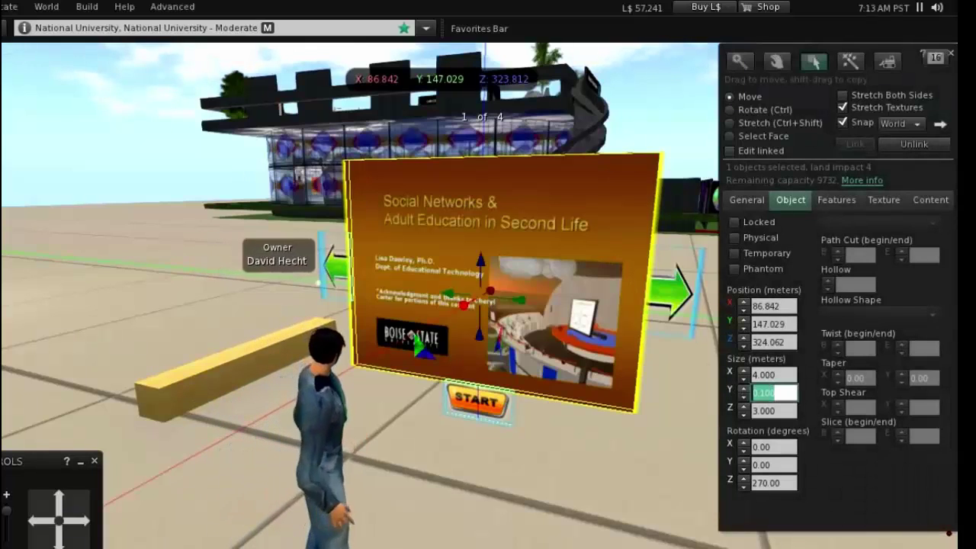
pyautogui.press('ctrl')
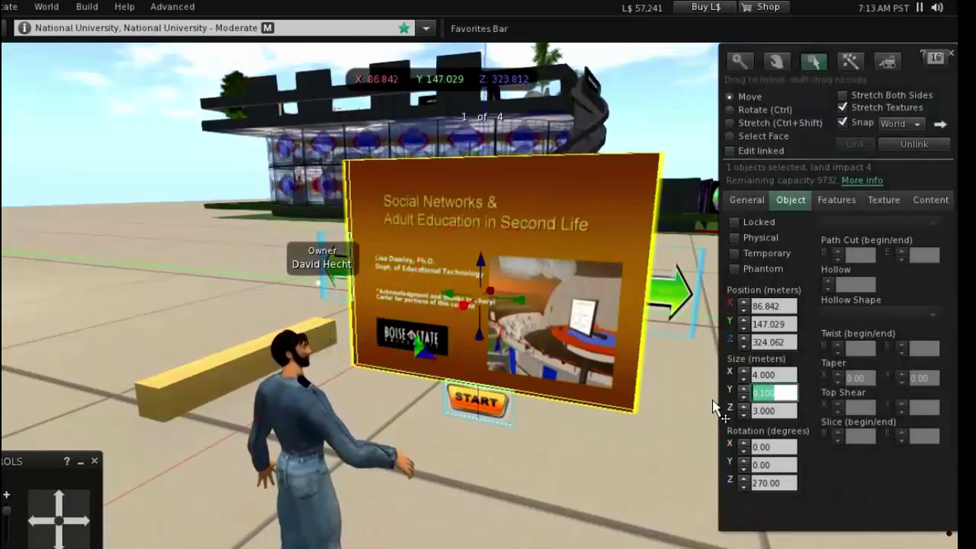
pyautogui.click(218, 381)
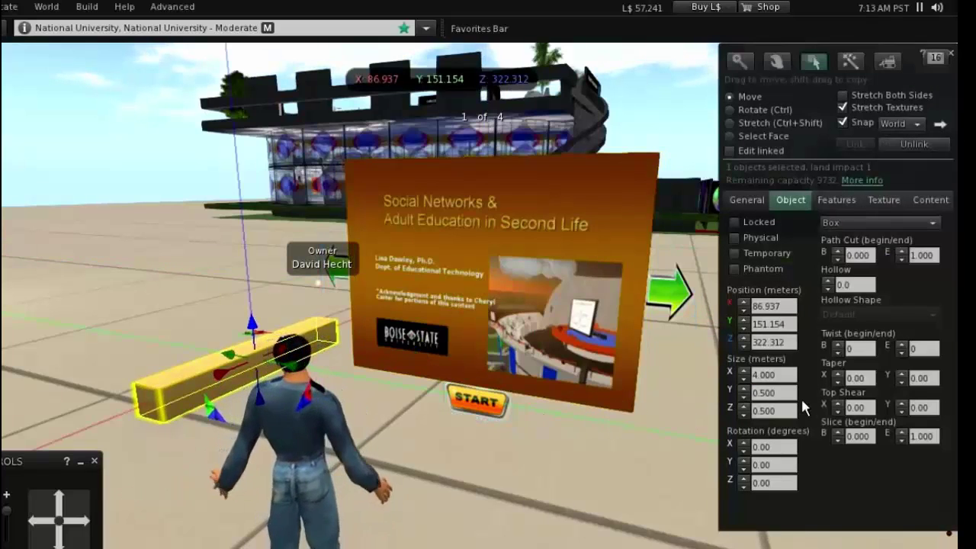
pyautogui.click(774, 393)
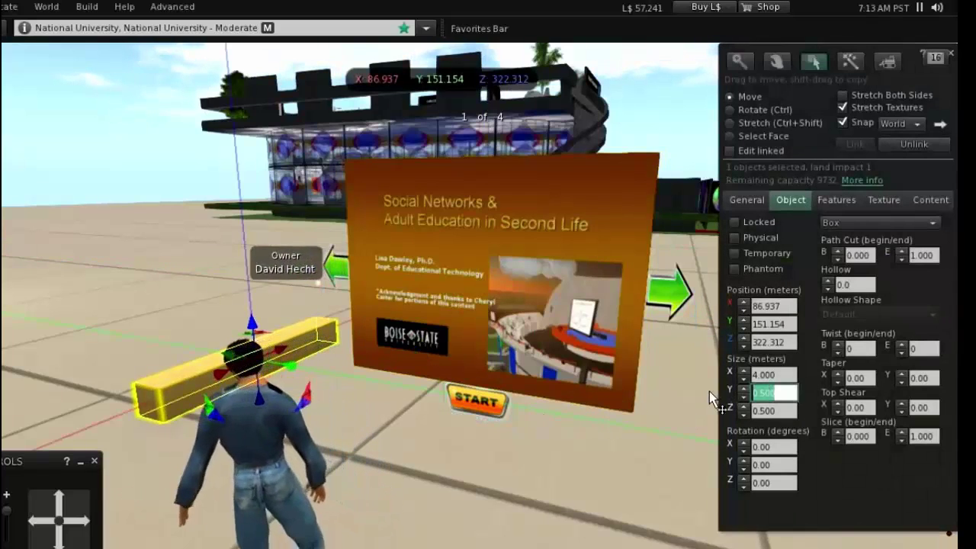
pyautogui.press('ctrl')
pyautogui.write('0.1')
pyautogui.press('Return')
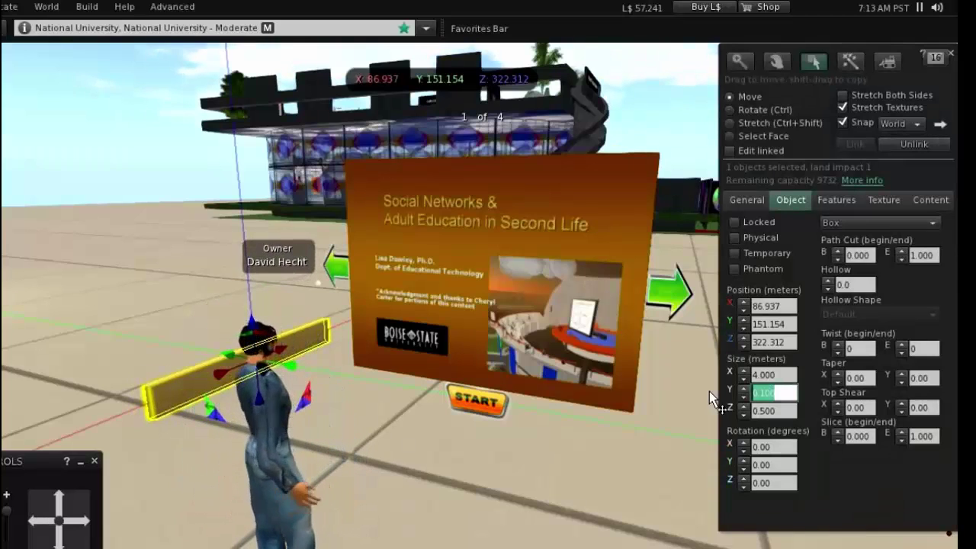
# Copy the slideshow viewer's X position and apply it to the box, setting its X position to 86.842.
pyautogui.click(602, 214)
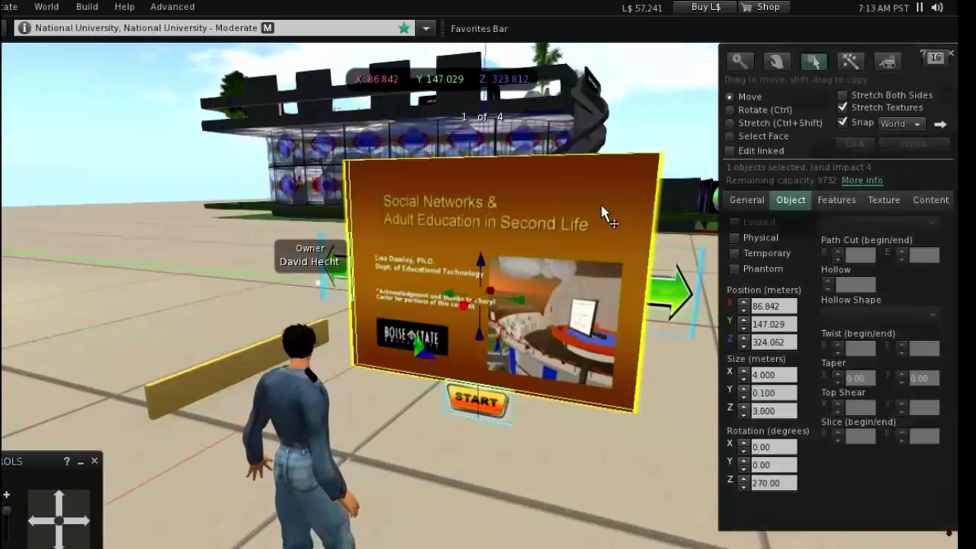
pyautogui.click(770, 305)
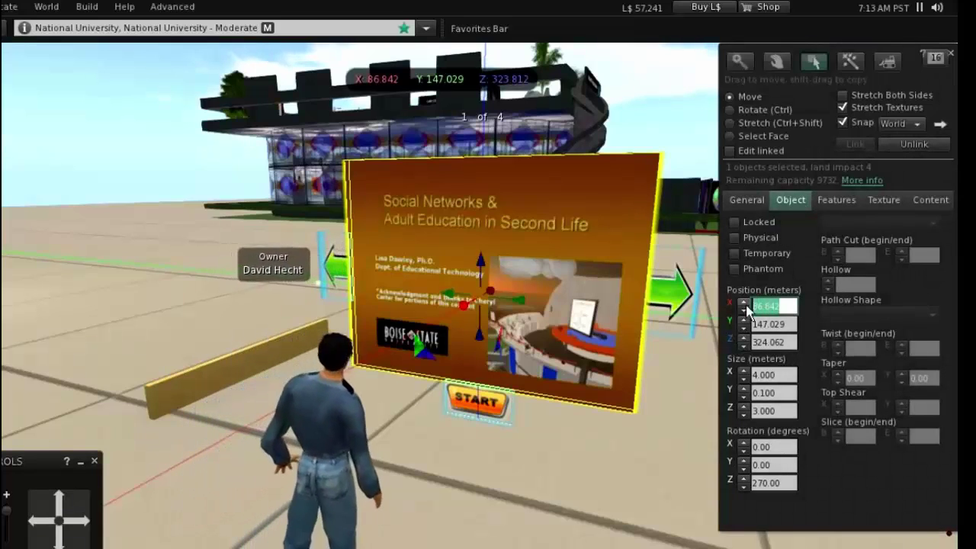
pyautogui.hotkey('ctrl', 'c')
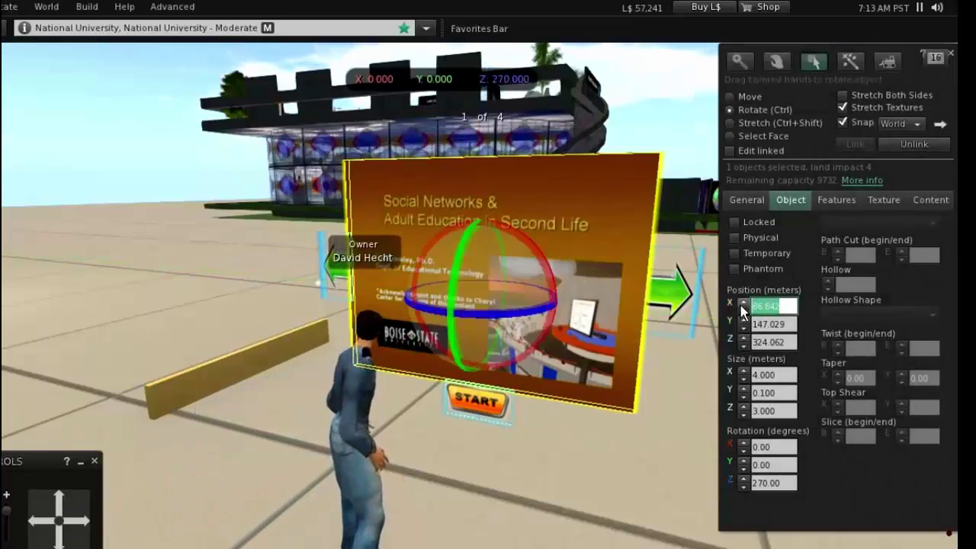
pyautogui.click(228, 370)
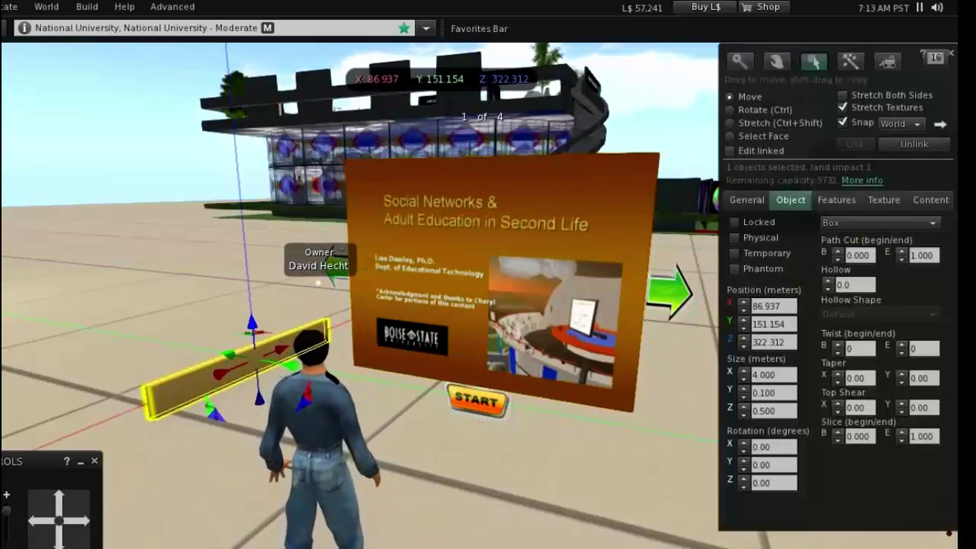
pyautogui.click(774, 306)
pyautogui.press('ctrl')
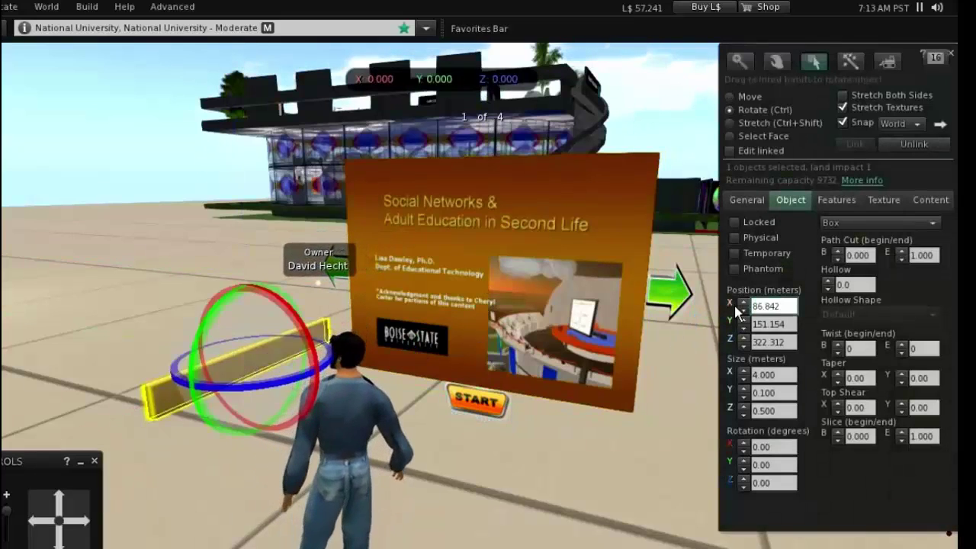
pyautogui.press('Return')
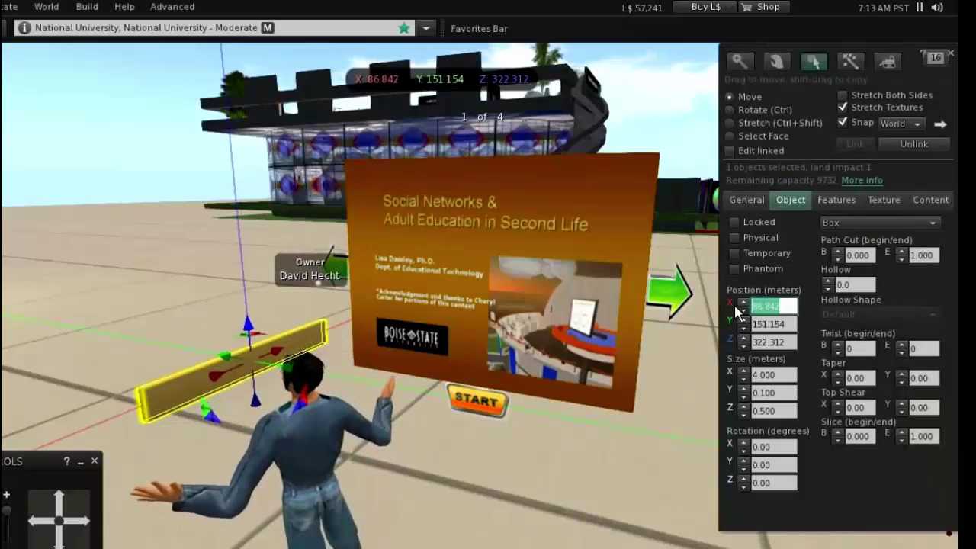
# Copy the slideshow viewer's Y position and apply it to the box, setting its Y position to 147.029.
pyautogui.click(619, 232)
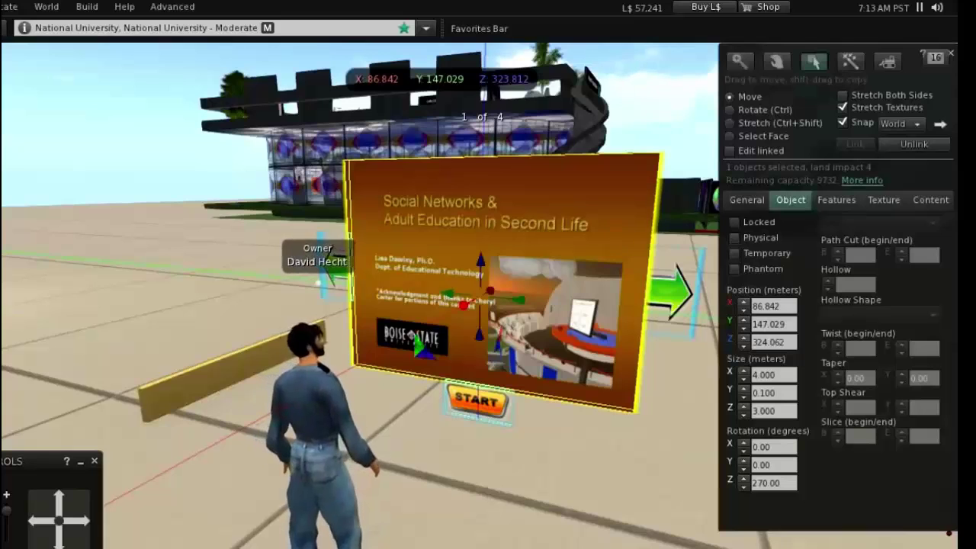
pyautogui.click(754, 324)
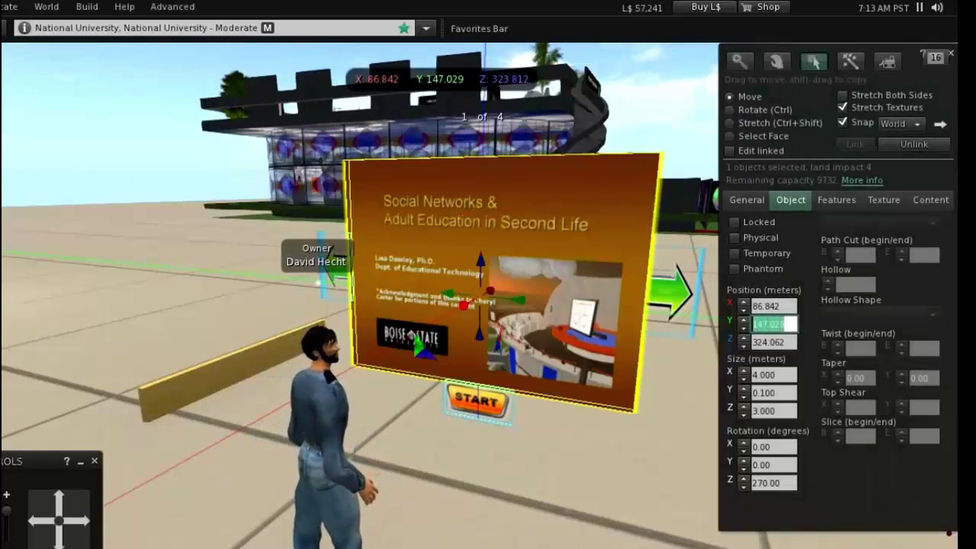
pyautogui.hotkey('ctrl', 'c')
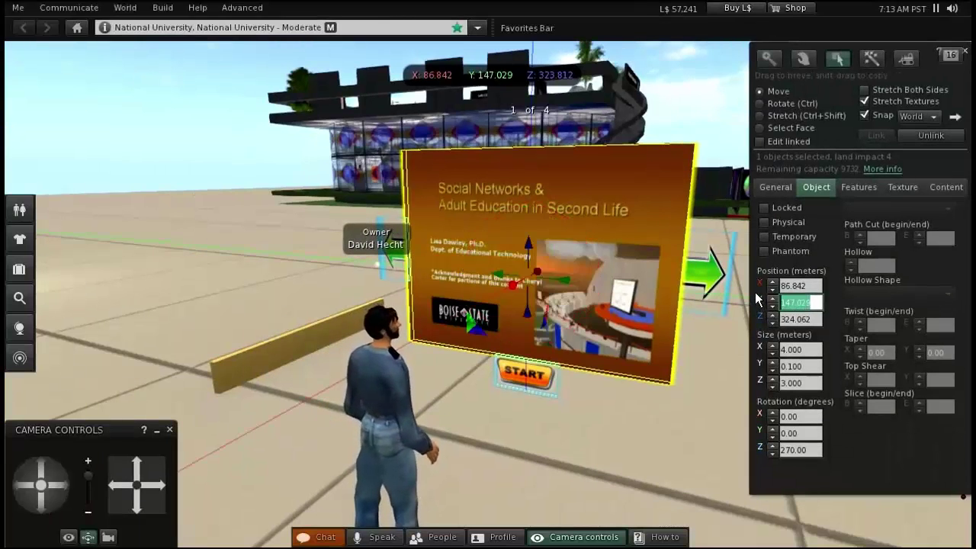
pyautogui.click(317, 336)
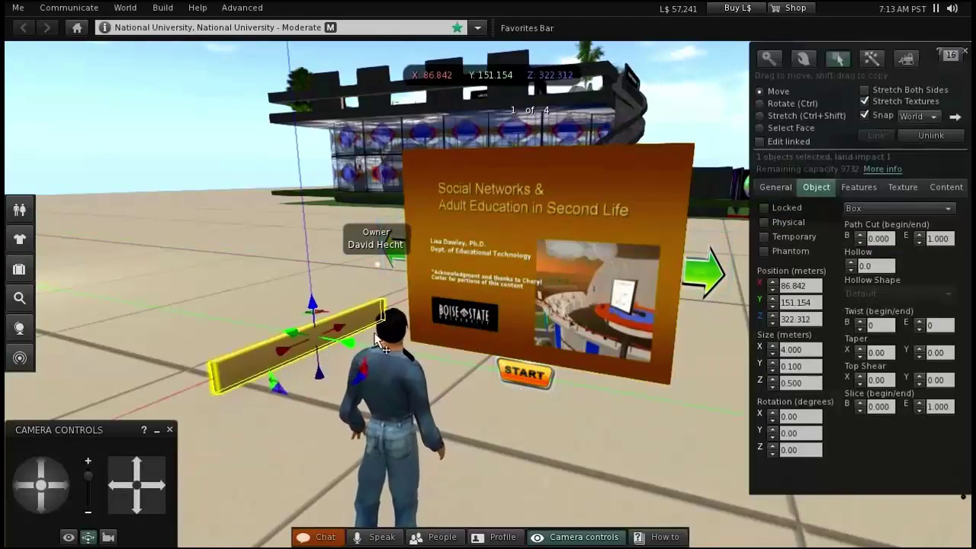
pyautogui.click(797, 302)
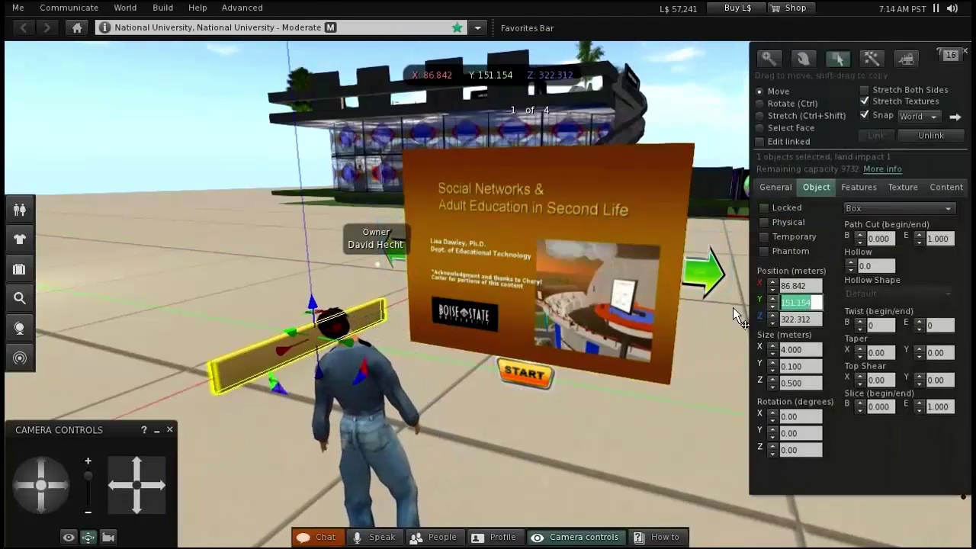
pyautogui.press('ctrl')
pyautogui.hotkey('ctrl', 'v')
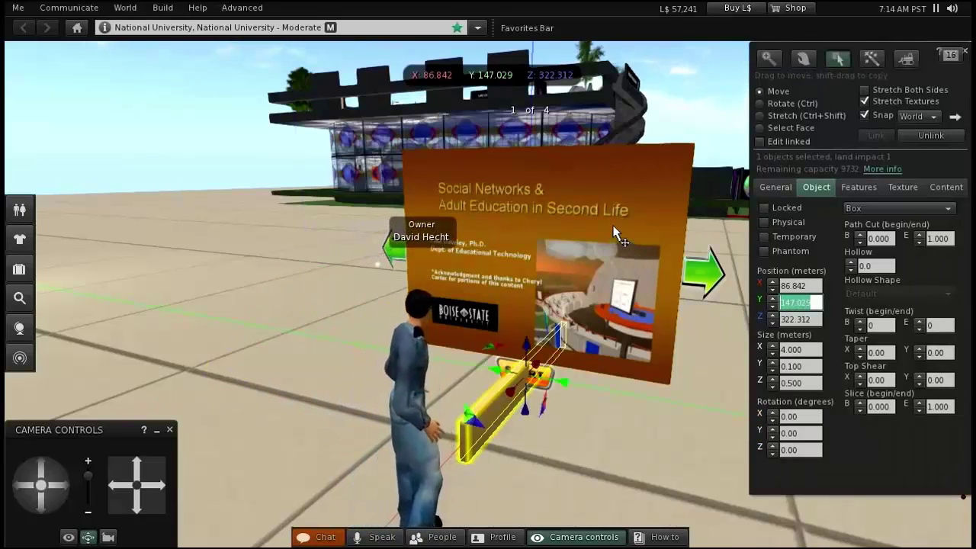
# Copy the slideshow viewer's Z rotation of 270 degrees, apply it to the box, and close the object editor.
pyautogui.click(690, 290)
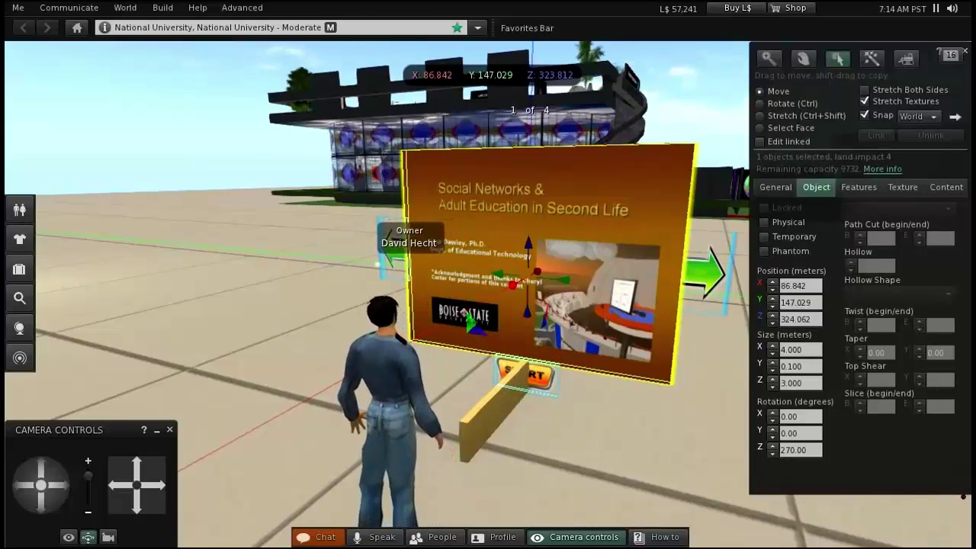
pyautogui.click(799, 450)
pyautogui.moveTo(810, 449); pyautogui.dragTo(766, 448)
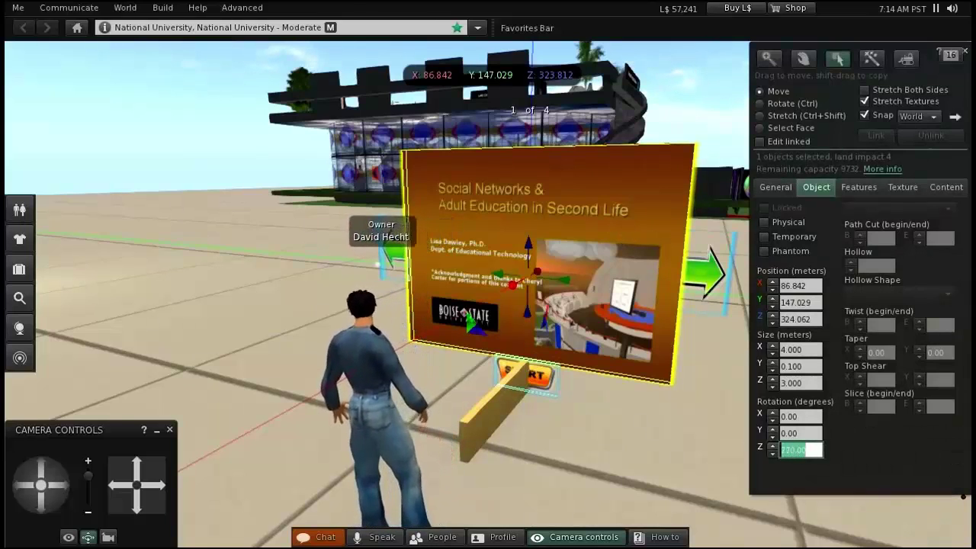
pyautogui.hotkey('ctrl', 'c')
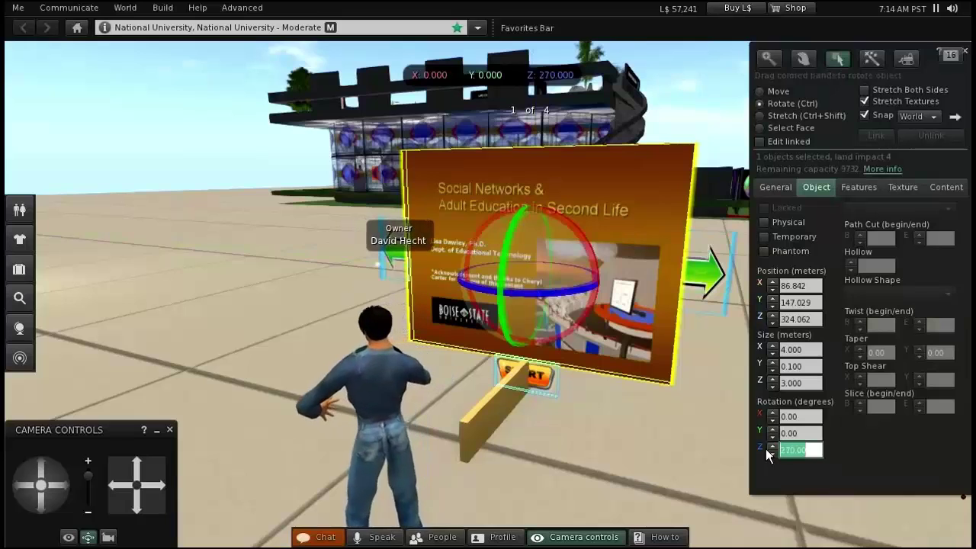
pyautogui.click(472, 421)
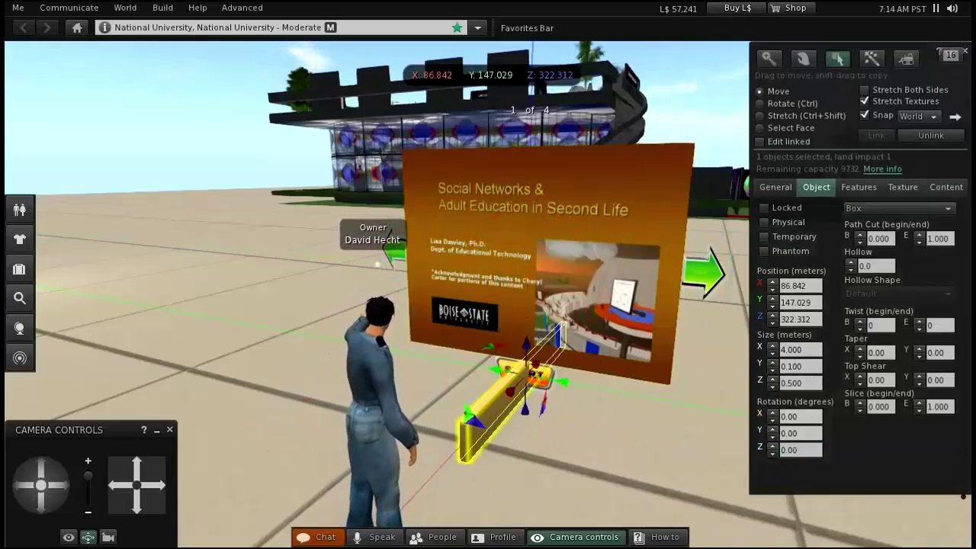
pyautogui.moveTo(805, 450); pyautogui.dragTo(784, 449)
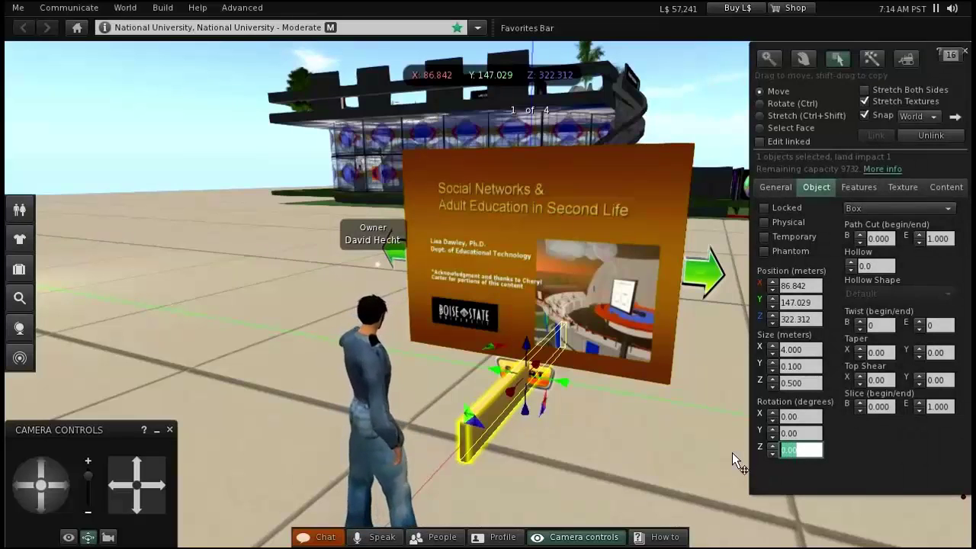
pyautogui.hotkey('ctrl', 'v')
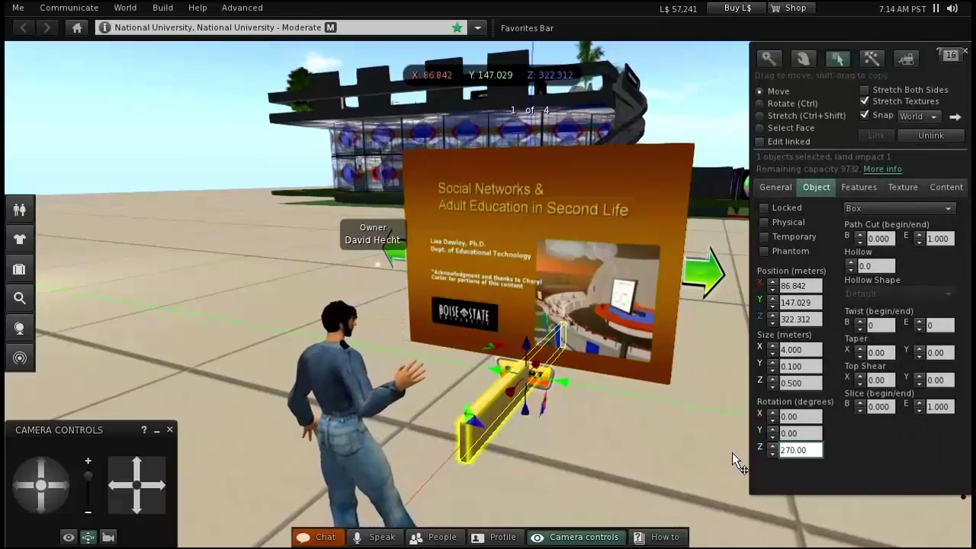
pyautogui.press('Return')
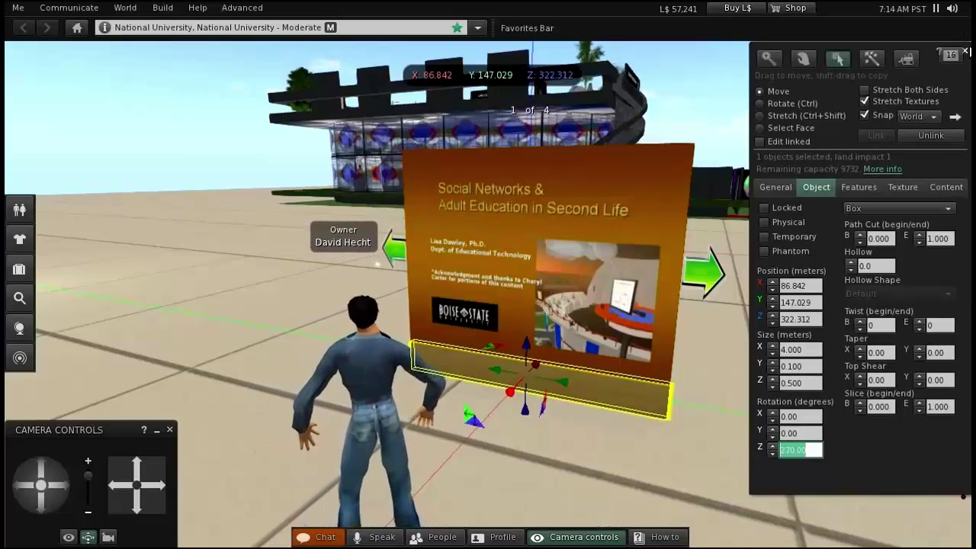
pyautogui.click(965, 51)
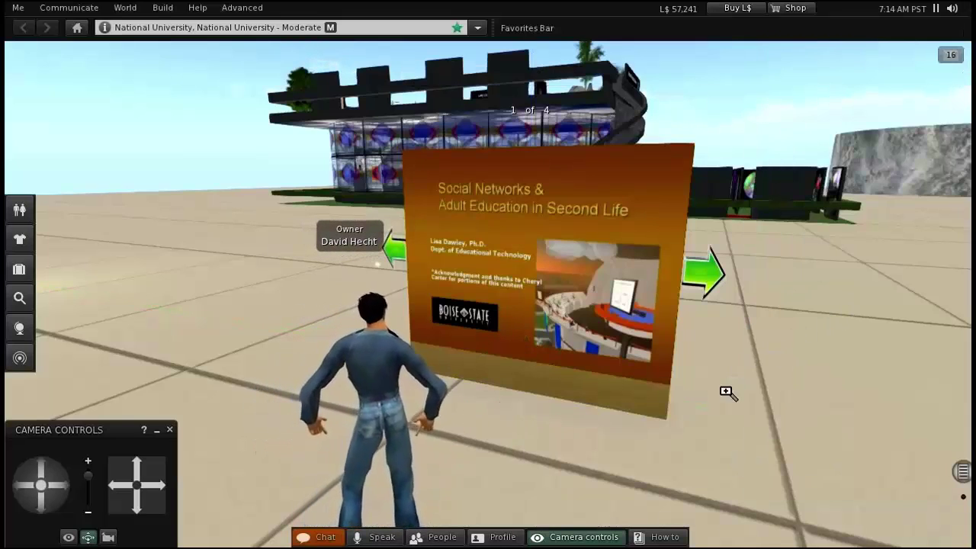
# Edit the slideshow viewer and raise it clear of the box, to a Z position of about 324.554 m.
pyautogui.keyDown('alt'); pyautogui.moveTo(667, 409); pyautogui.dragTo(629, 393); pyautogui.keyUp('alt')
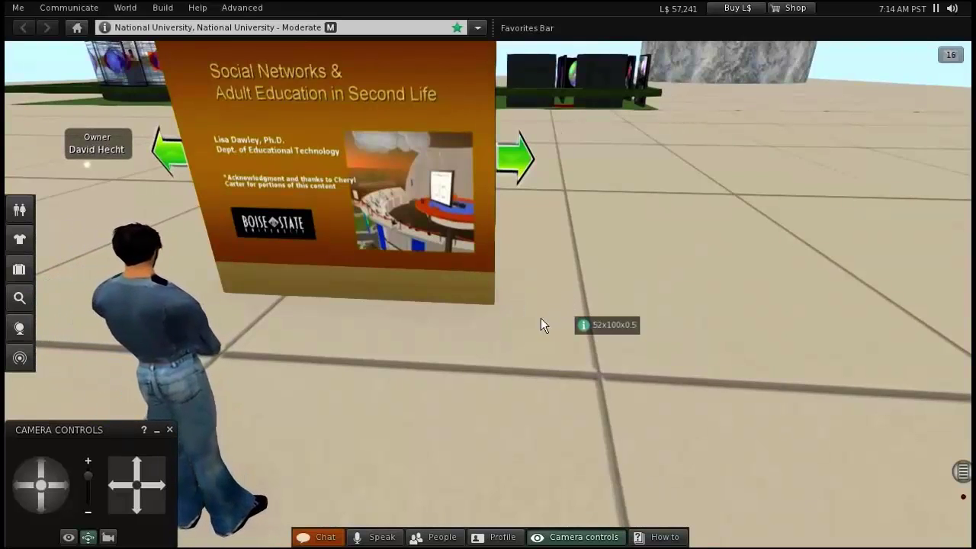
pyautogui.moveTo(138, 467); pyautogui.dragTo(147, 466)
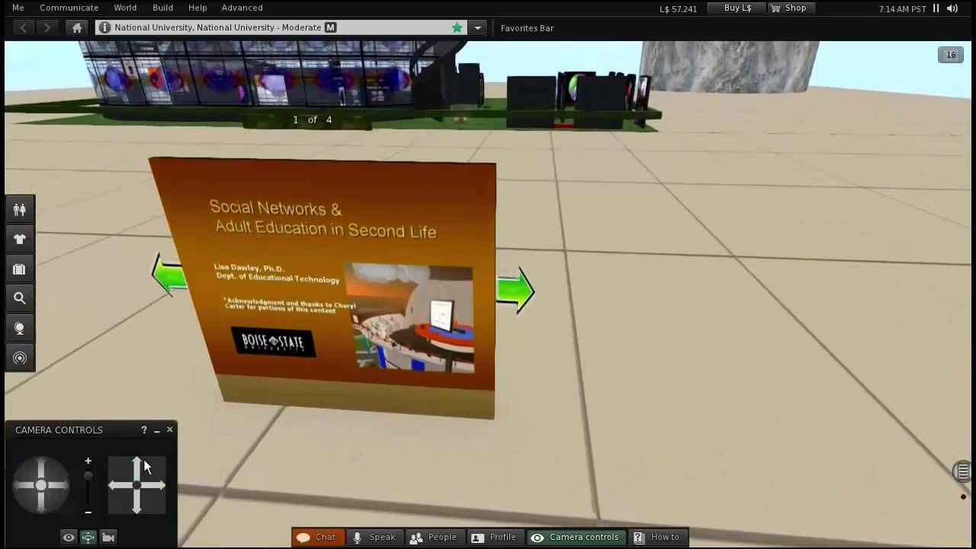
pyautogui.click(41, 507)
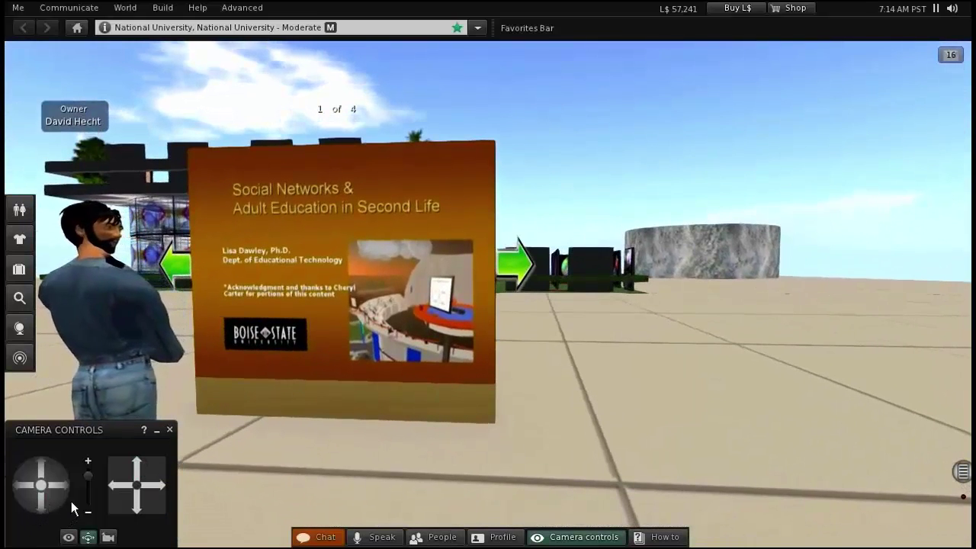
pyautogui.rightClick(367, 340)
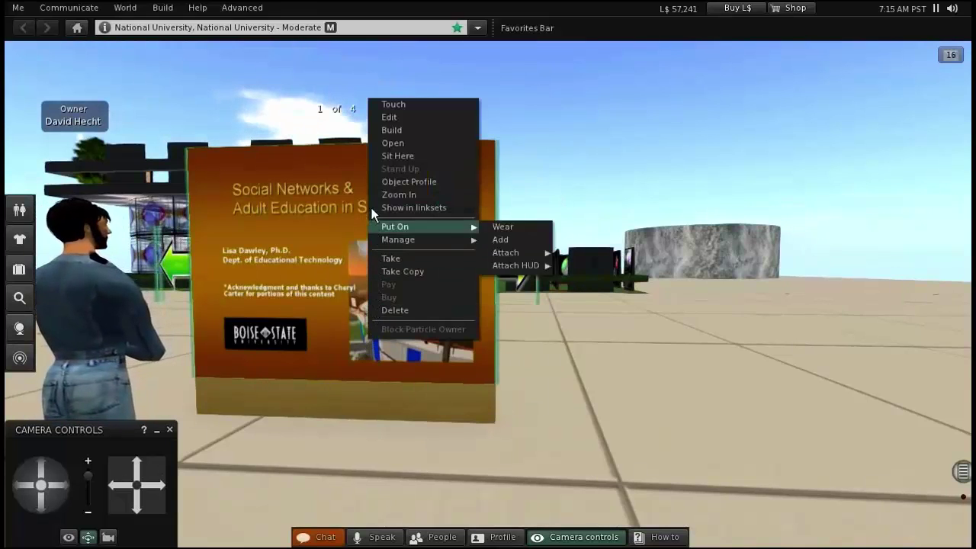
pyautogui.click(390, 117)
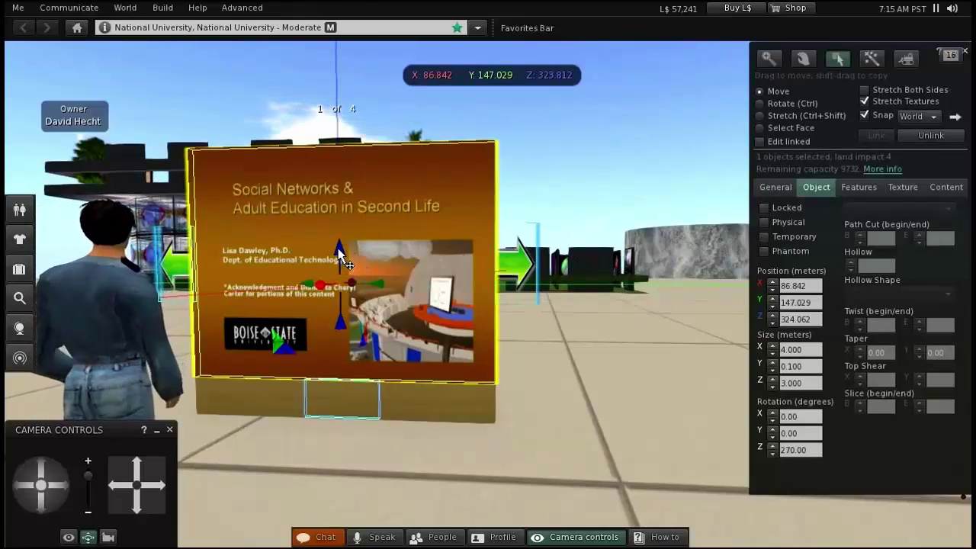
pyautogui.moveTo(340, 253); pyautogui.dragTo(350, 208)
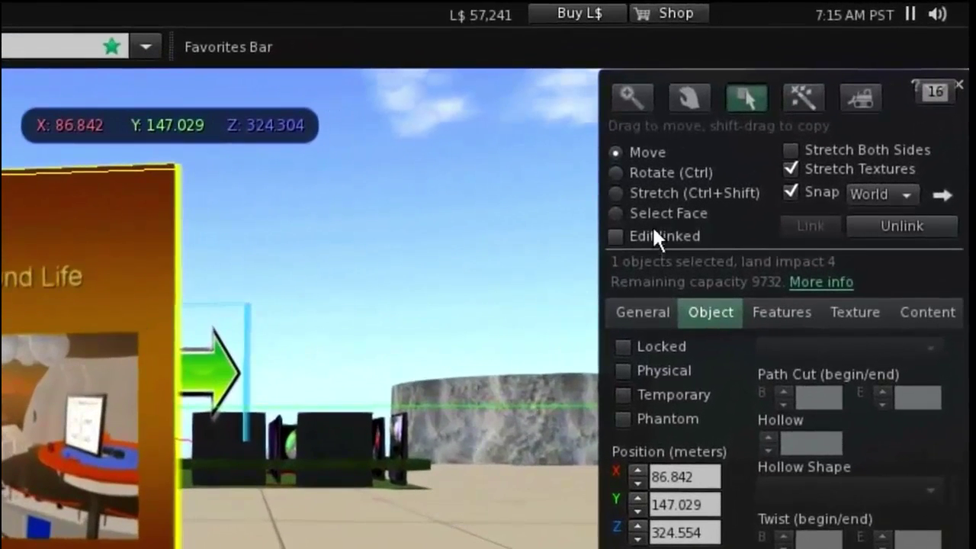
# Enable editing of linked parts and move the START button forward to an X position of 86.772 m.
pyautogui.click(617, 234)
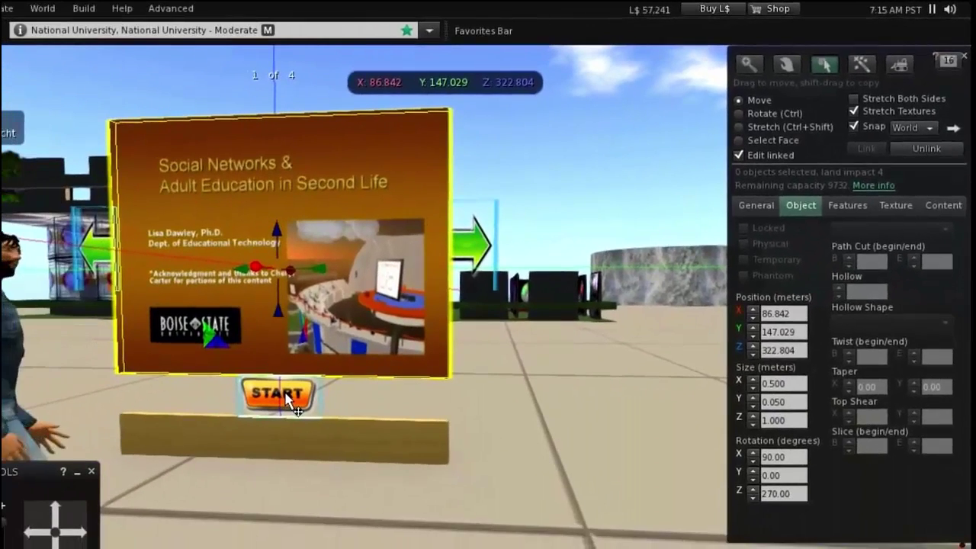
pyautogui.click(288, 399)
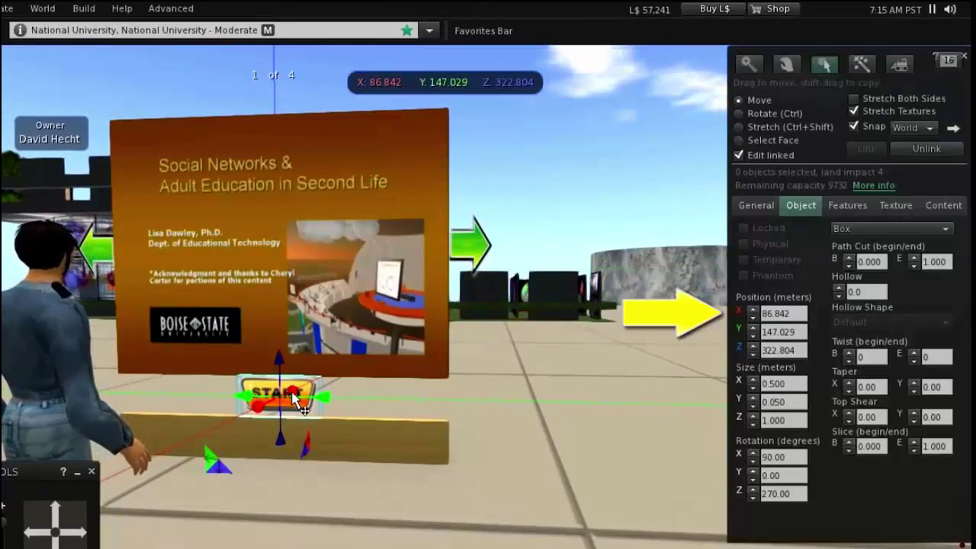
pyautogui.click(753, 309)
pyautogui.click(753, 317)
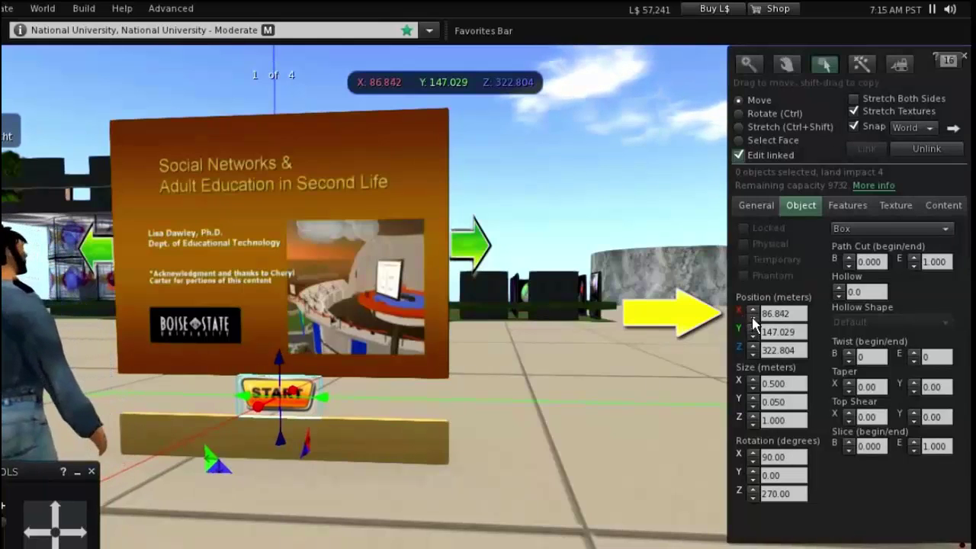
pyautogui.click(752, 318)
pyautogui.click(753, 318)
pyautogui.click(752, 319)
pyautogui.click(752, 319)
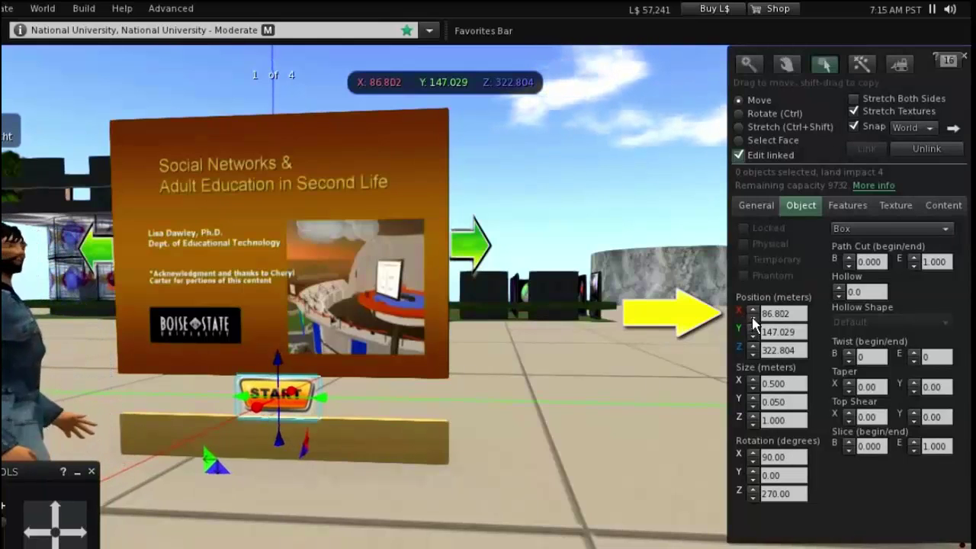
pyautogui.click(752, 319)
pyautogui.click(752, 320)
pyautogui.click(752, 321)
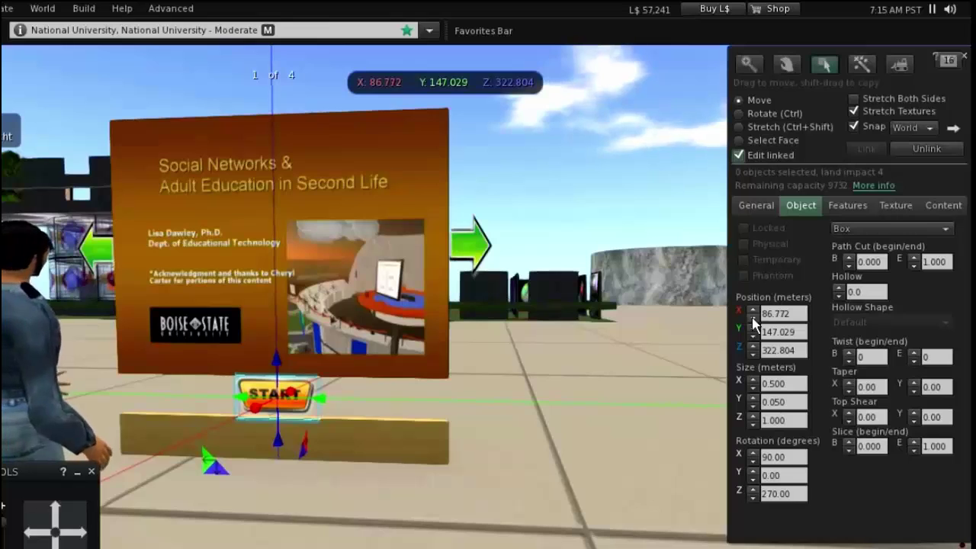
# Turn off linked-part editing, lower the whole viewer to a Z position of about 324.055 m, and finish editing.
pyautogui.click(738, 155)
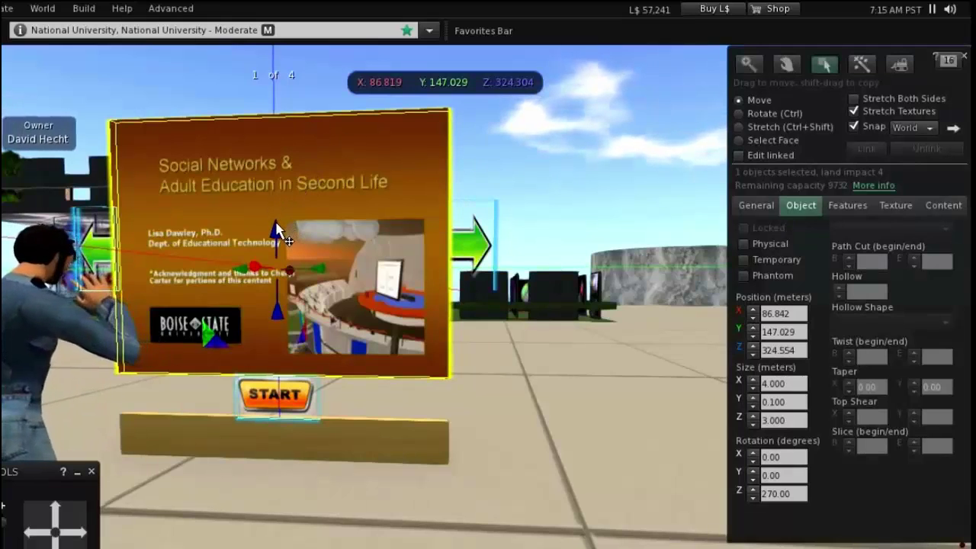
pyautogui.moveTo(278, 228); pyautogui.dragTo(277, 273)
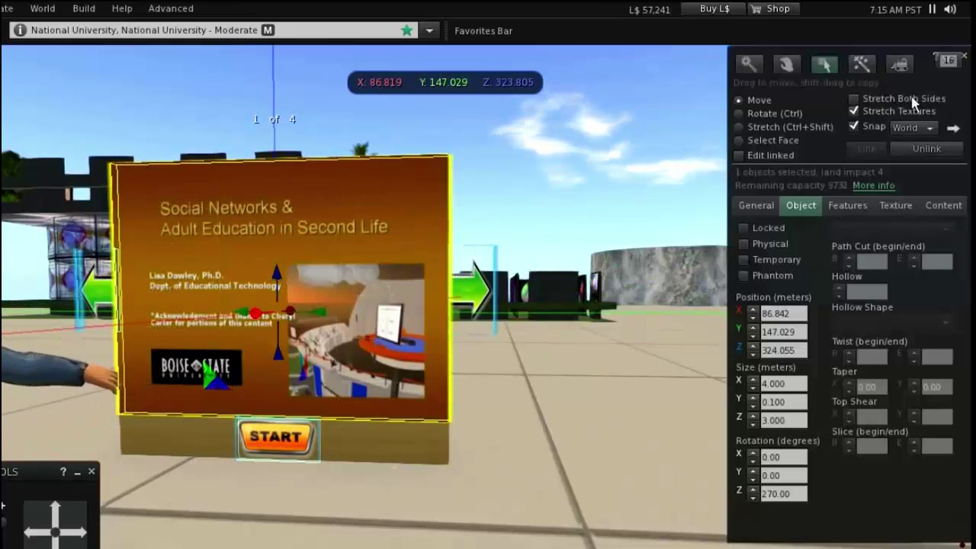
pyautogui.press('Escape')
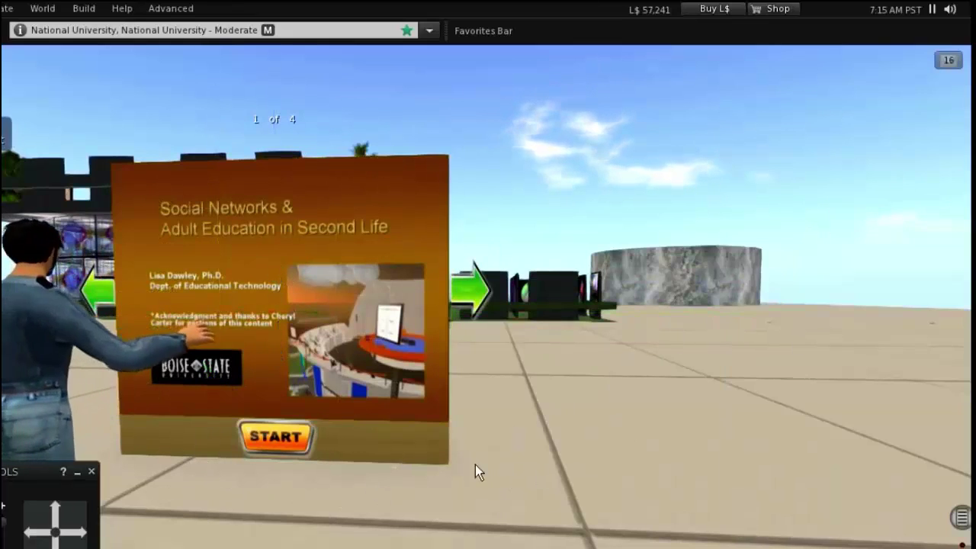
# Test the slideshow by advancing two slides and returning to the first one with the START button.
pyautogui.keyDown('alt'); pyautogui.moveTo(417, 464); pyautogui.dragTo(434, 472); pyautogui.keyUp('alt')
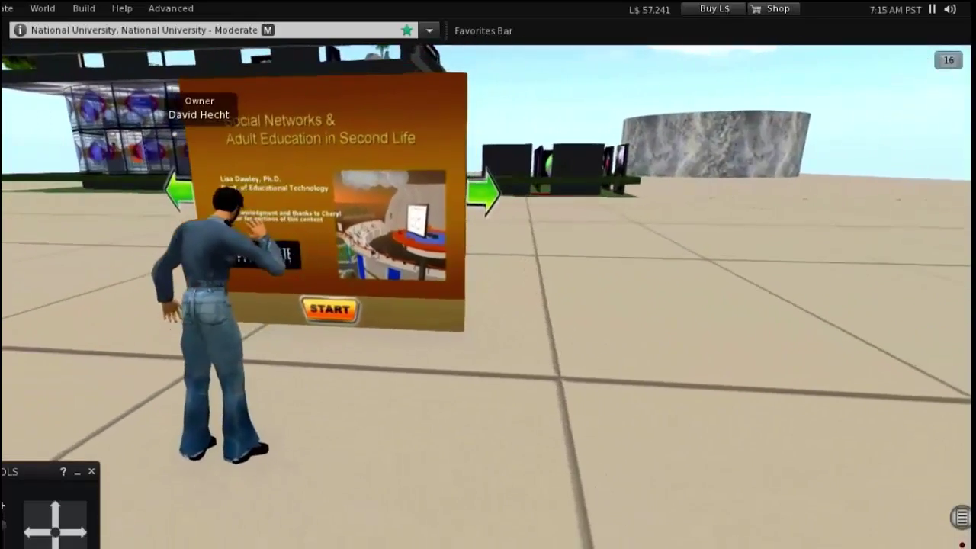
pyautogui.click(481, 200)
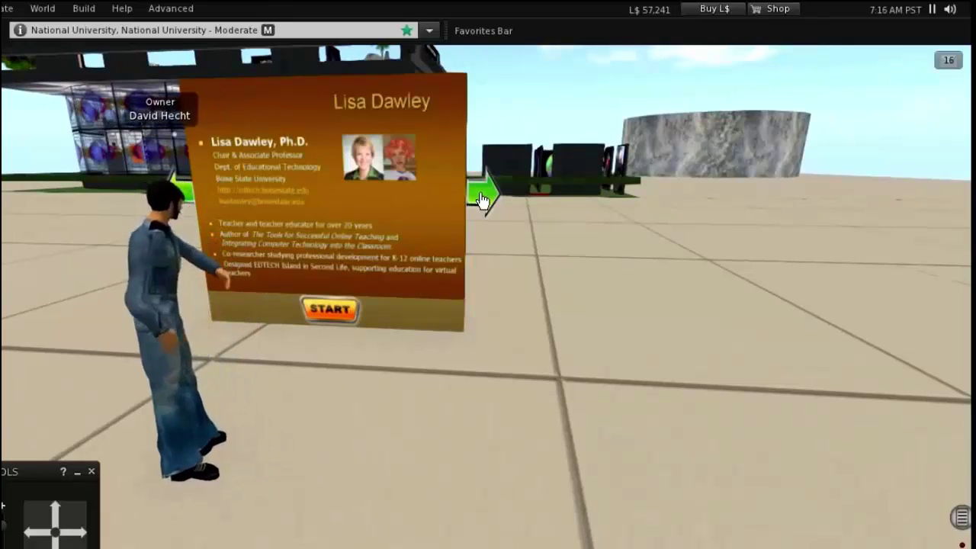
pyautogui.click(480, 202)
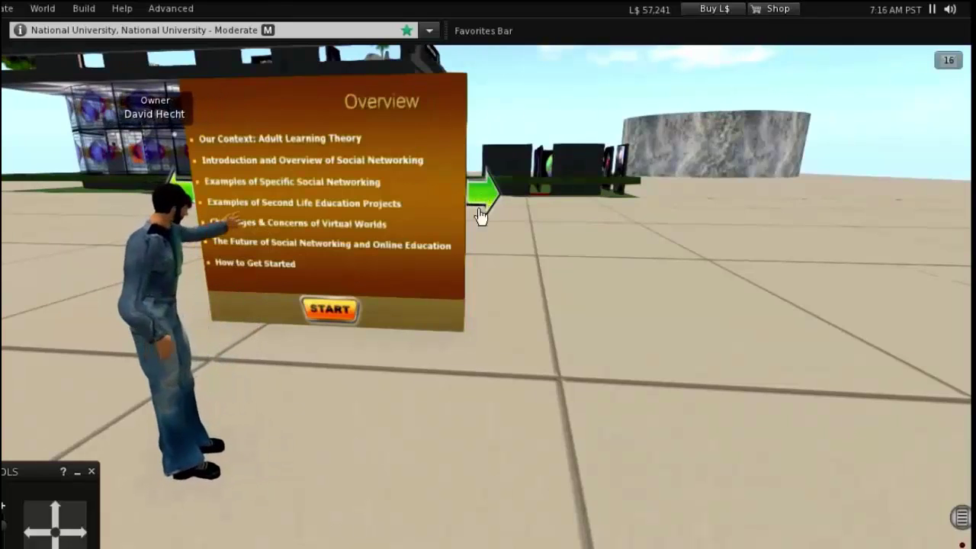
pyautogui.click(332, 311)
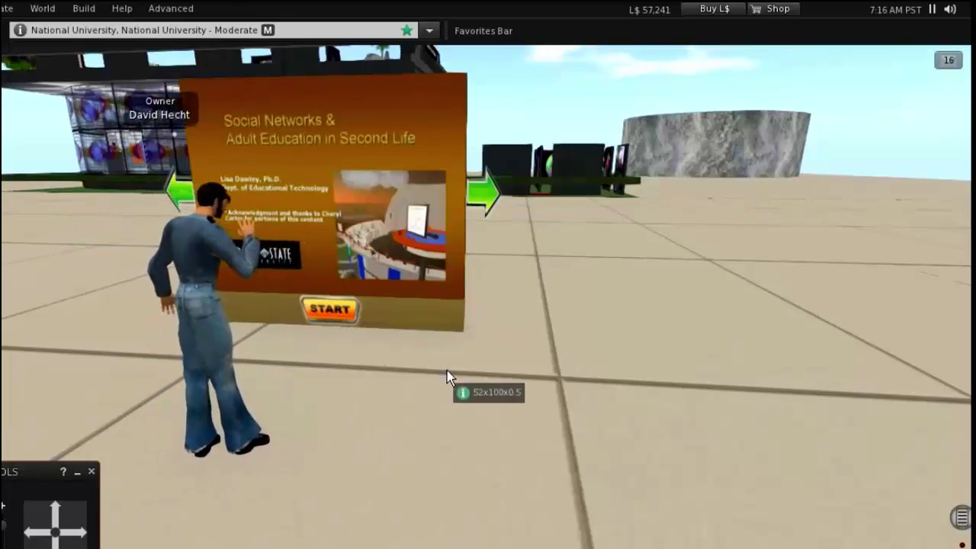
# Edit the box beneath the slides and open the picker for its surface texture.
pyautogui.rightClick(430, 312)
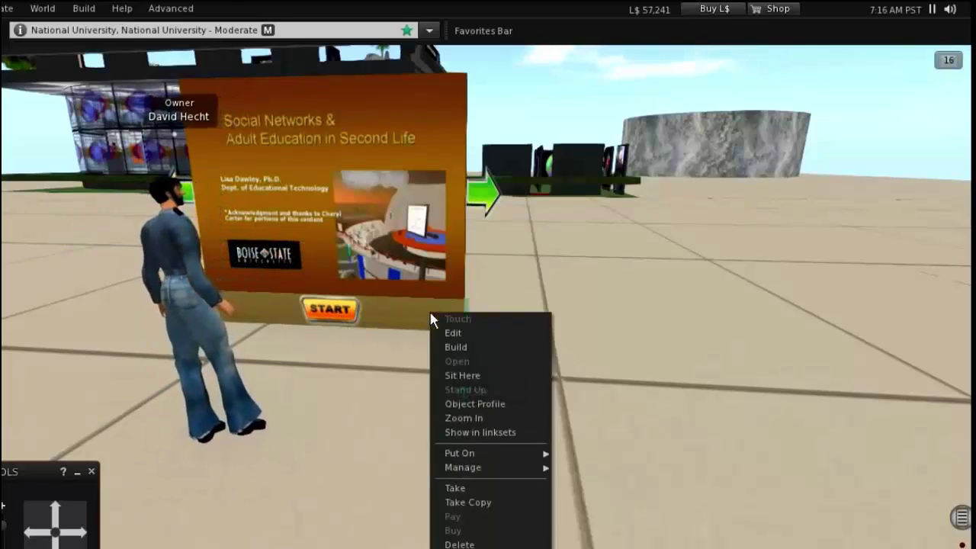
pyautogui.click(454, 334)
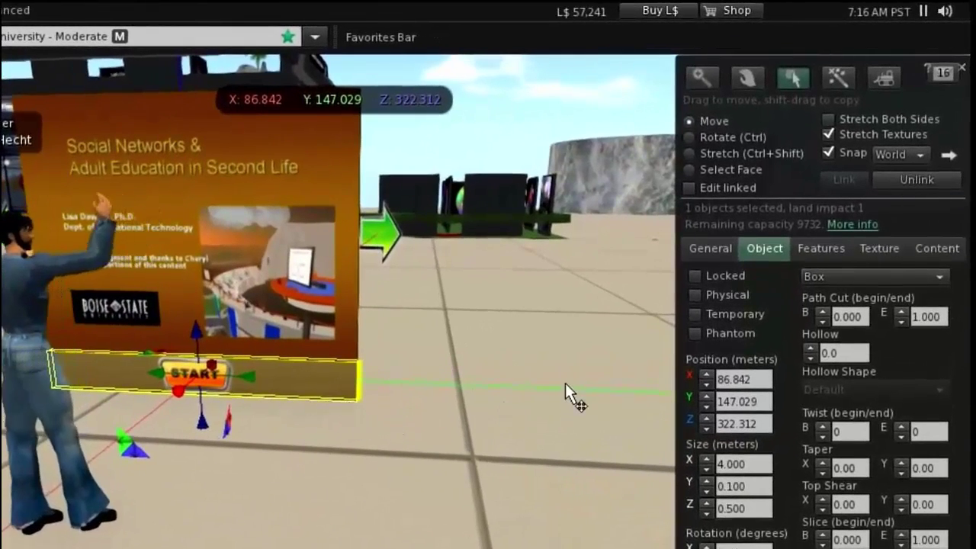
pyautogui.click(880, 247)
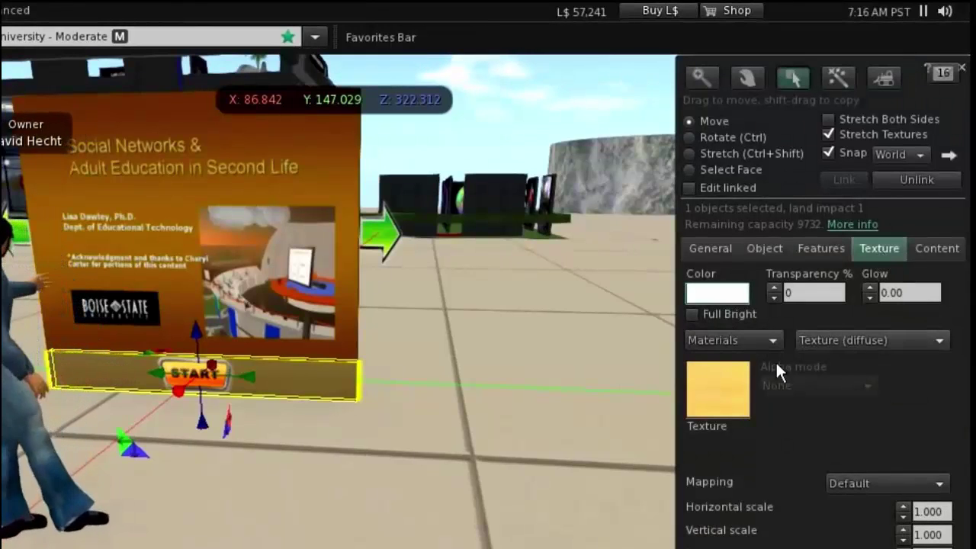
pyautogui.click(717, 398)
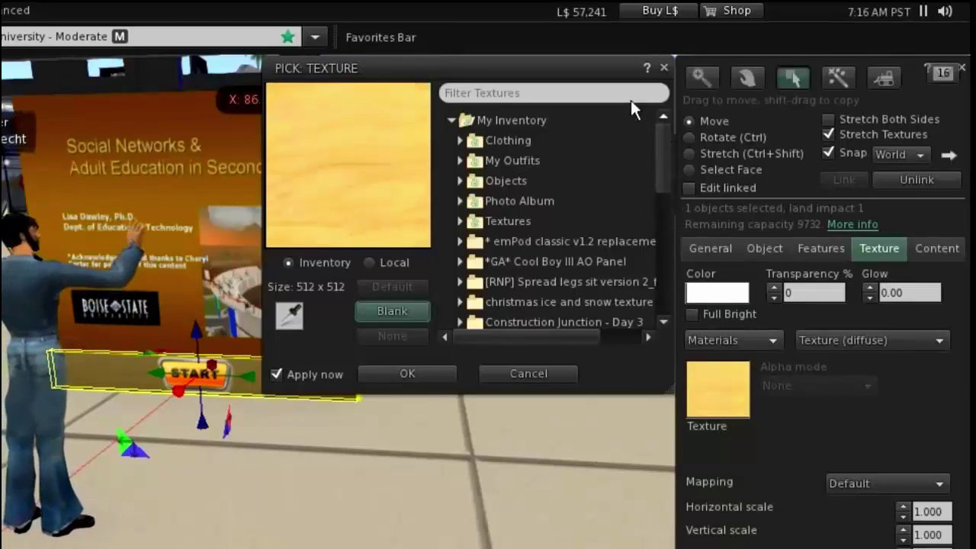
# Open the Wood folder within the library's Textures collection in the texture picker.
pyautogui.click(450, 120)
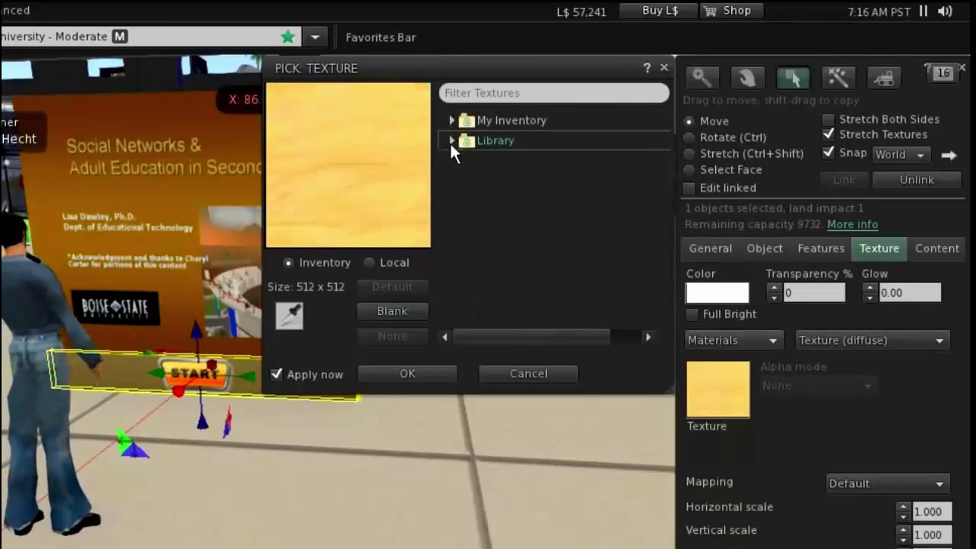
pyautogui.click(450, 140)
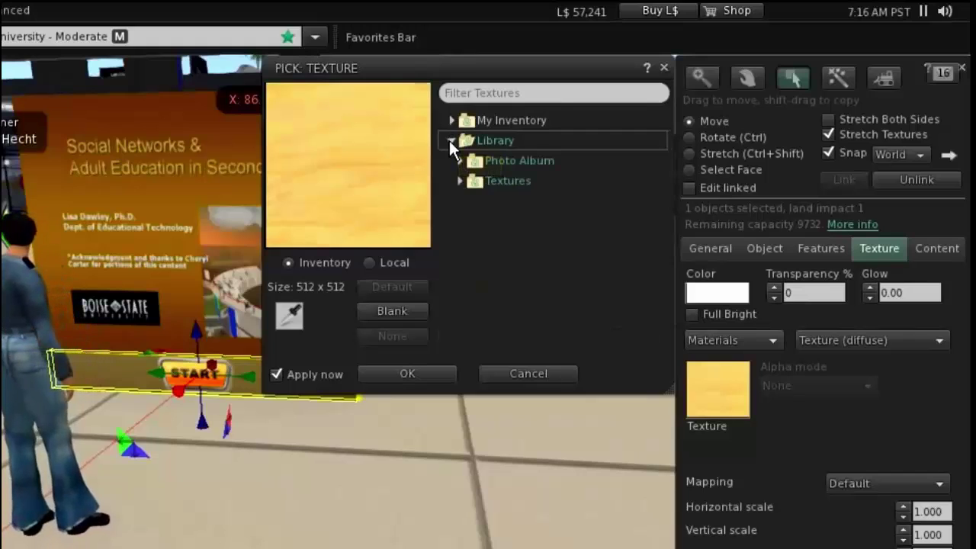
pyautogui.click(460, 181)
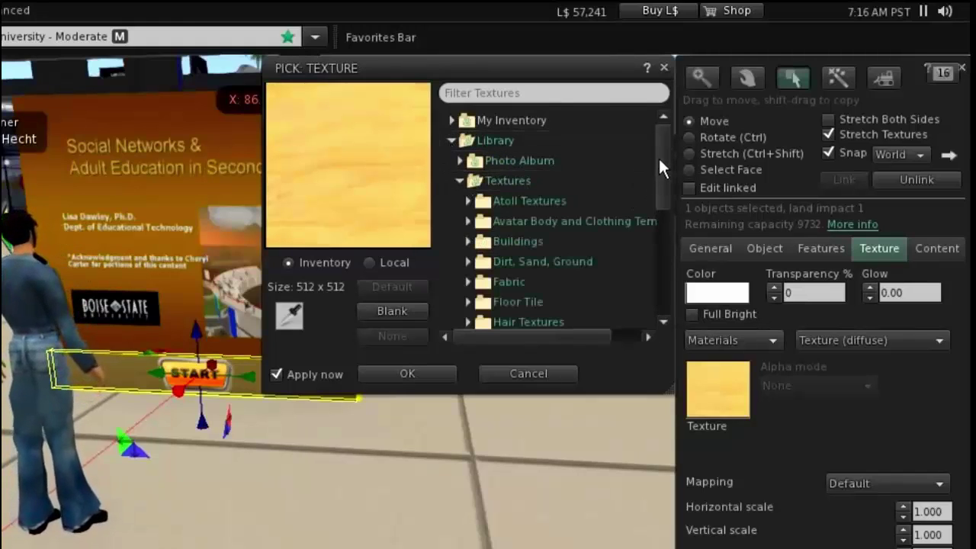
pyautogui.moveTo(661, 145); pyautogui.dragTo(677, 260)
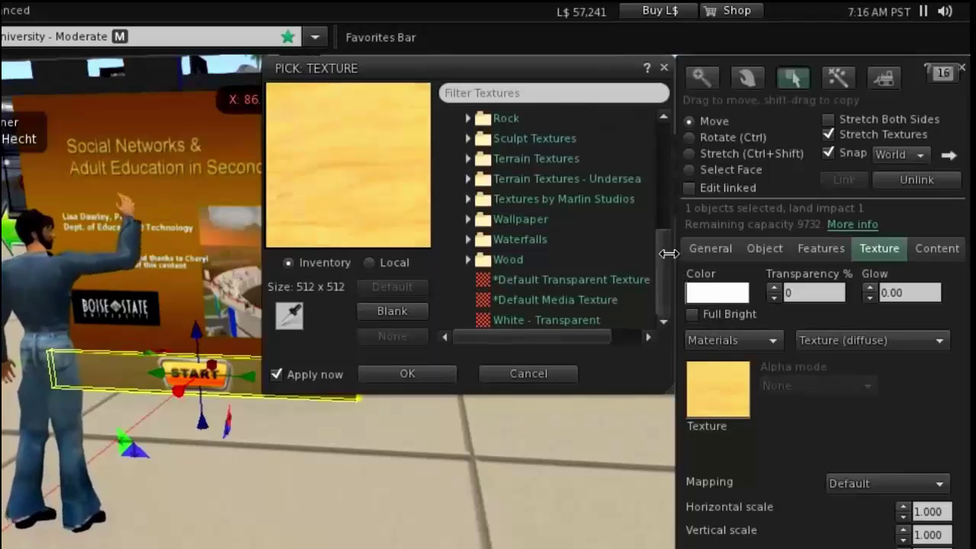
pyautogui.click(467, 259)
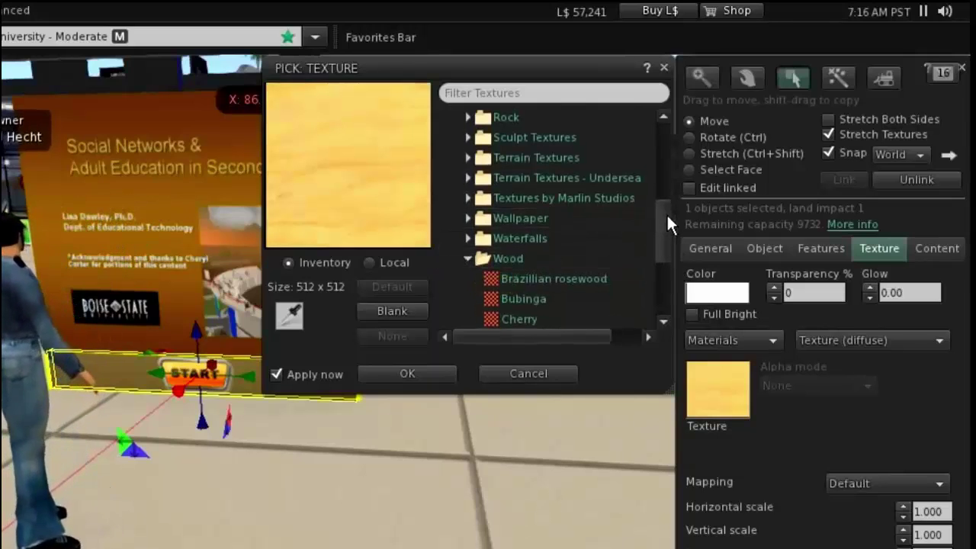
pyautogui.moveTo(667, 217); pyautogui.dragTo(671, 243)
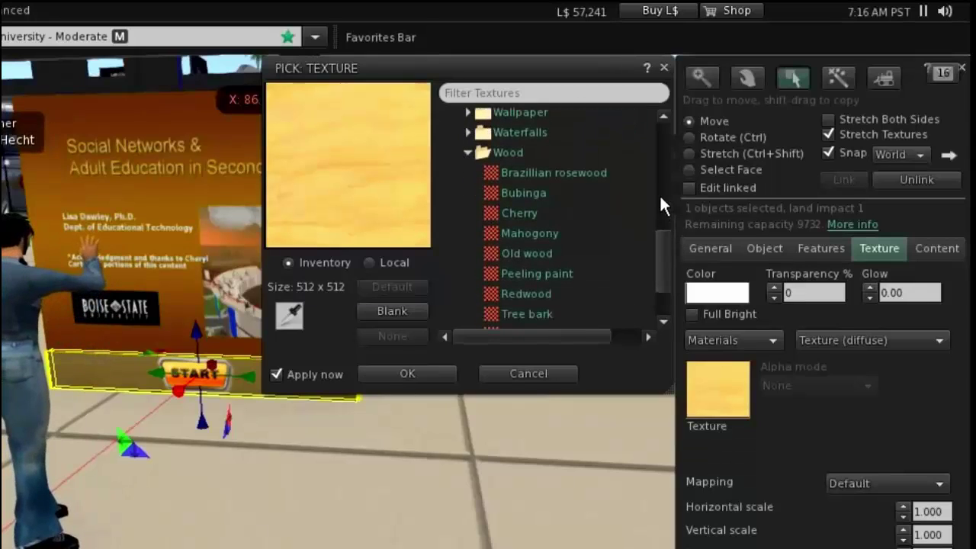
# Try the Brazillian rosewood and Bubinga textures on the box and turn on Full Bright for it.
pyautogui.click(497, 174)
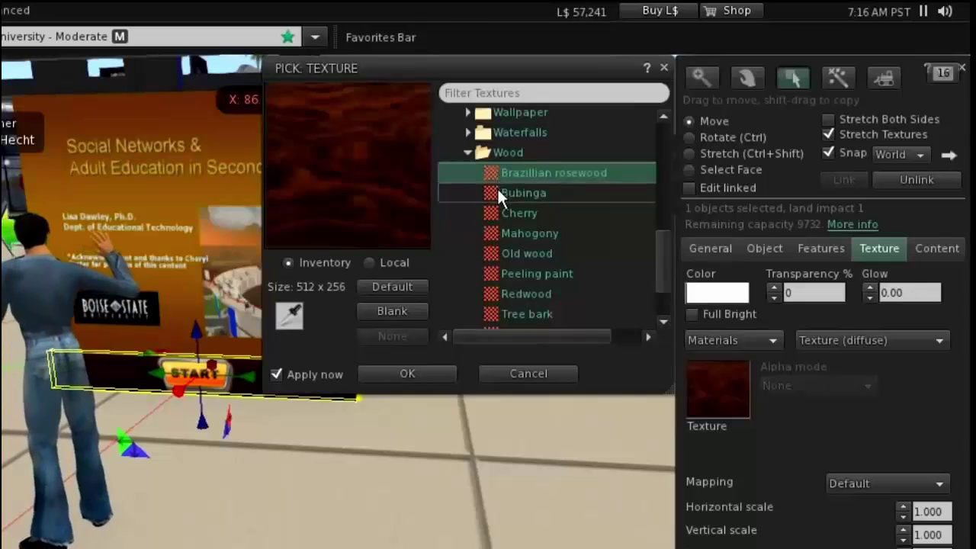
pyautogui.click(493, 193)
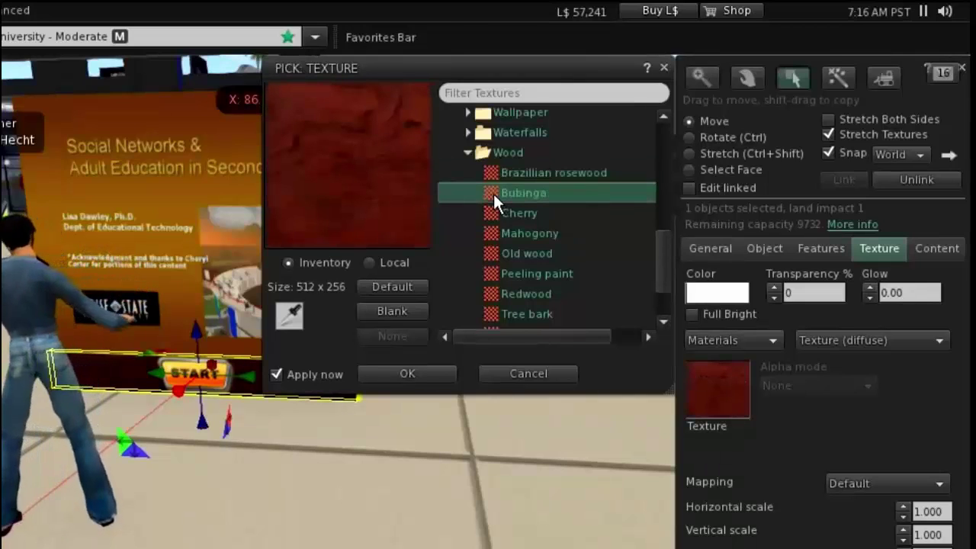
pyautogui.click(692, 314)
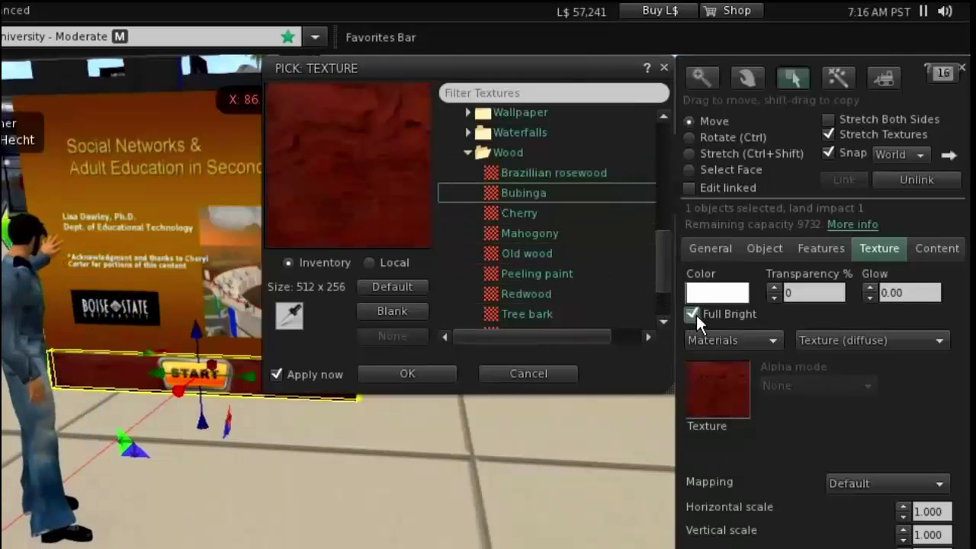
# Try the Cherry and Mahogony textures on the box, and settle on Old wood as its texture.
pyautogui.click(488, 209)
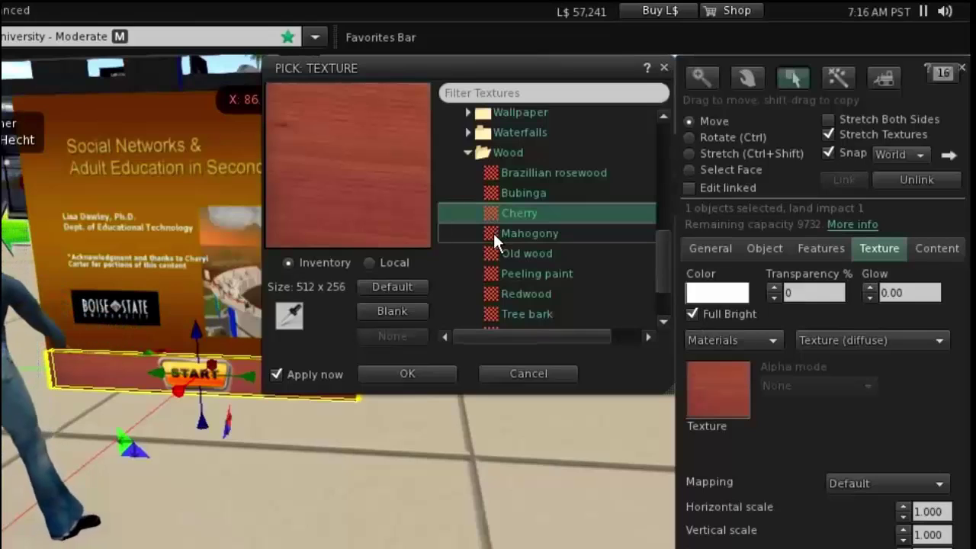
pyautogui.click(493, 233)
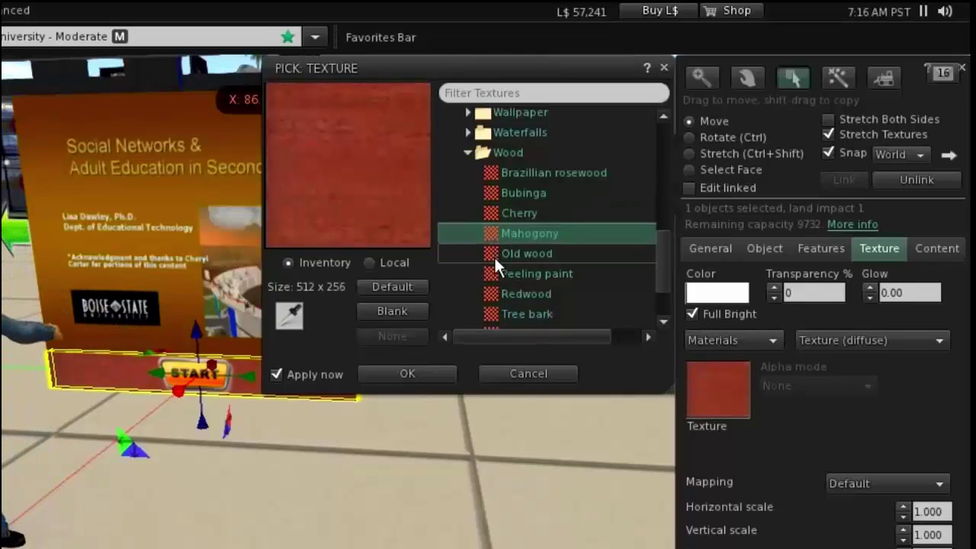
pyautogui.click(492, 252)
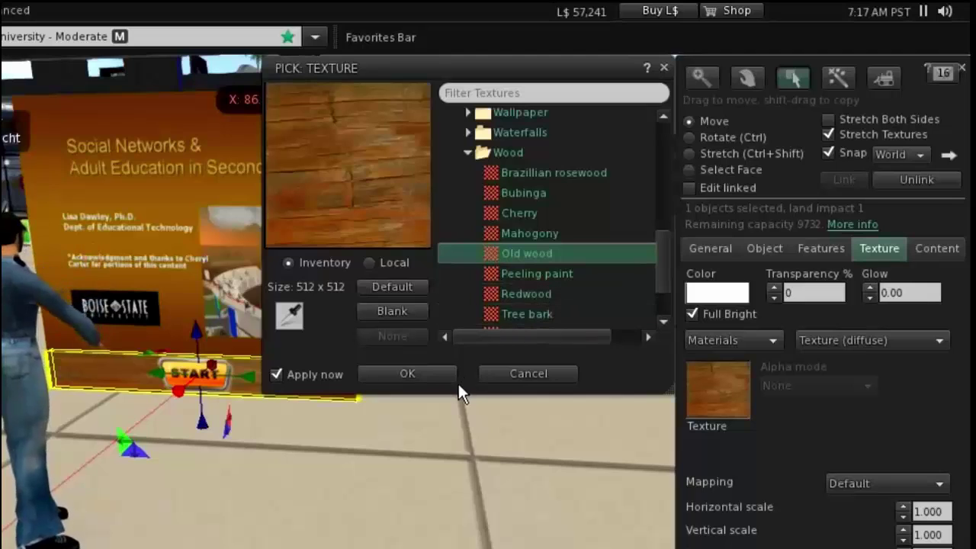
pyautogui.click(417, 372)
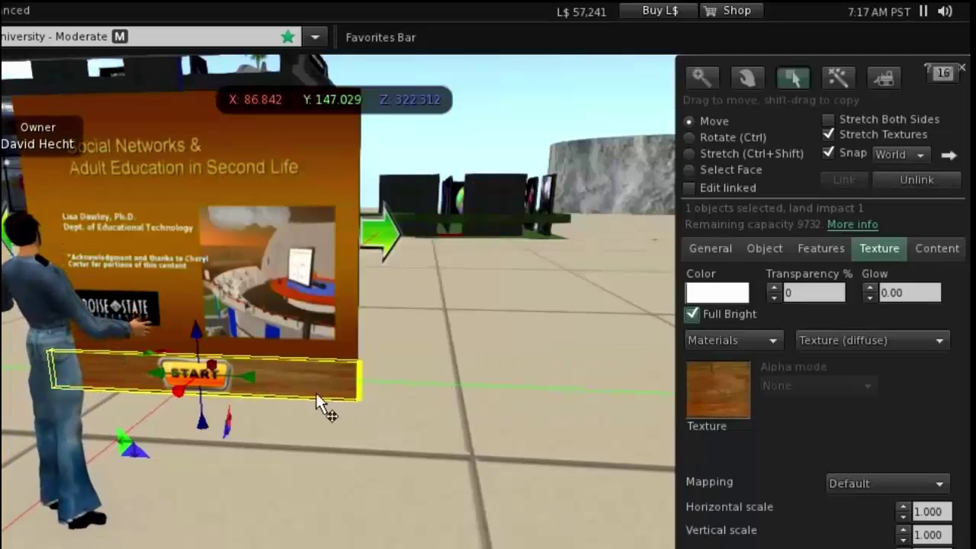
# Set the Old wood texture on the box to 1.3 repeats per meter.
pyautogui.keyDown('alt'); pyautogui.moveTo(302, 394); pyautogui.dragTo(276, 449); pyautogui.keyUp('alt')
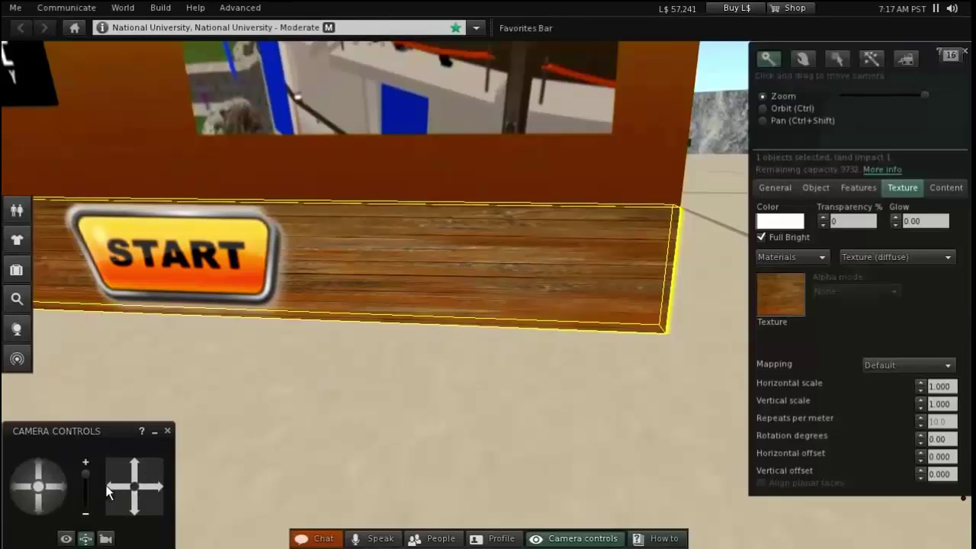
pyautogui.click(106, 492)
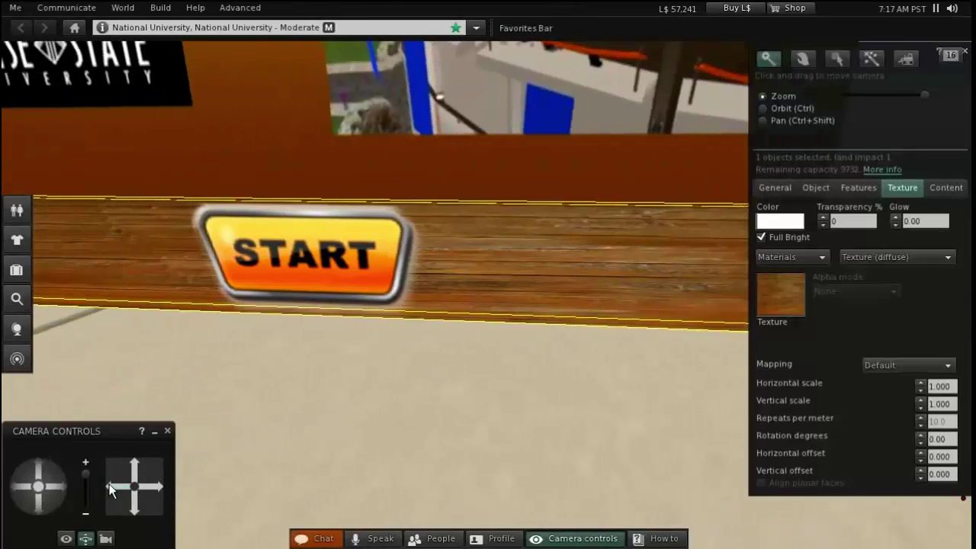
pyautogui.click(87, 516)
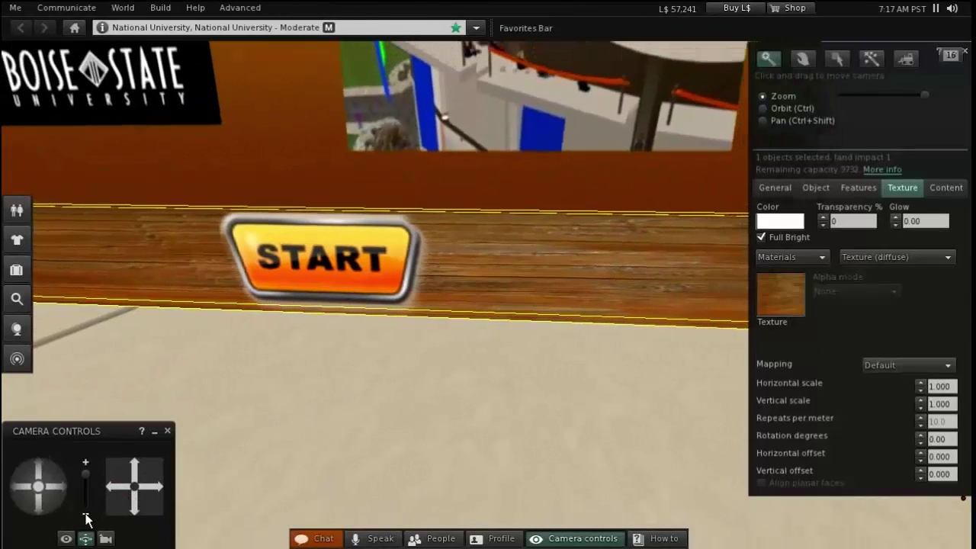
pyautogui.moveTo(86, 518); pyautogui.dragTo(86, 519)
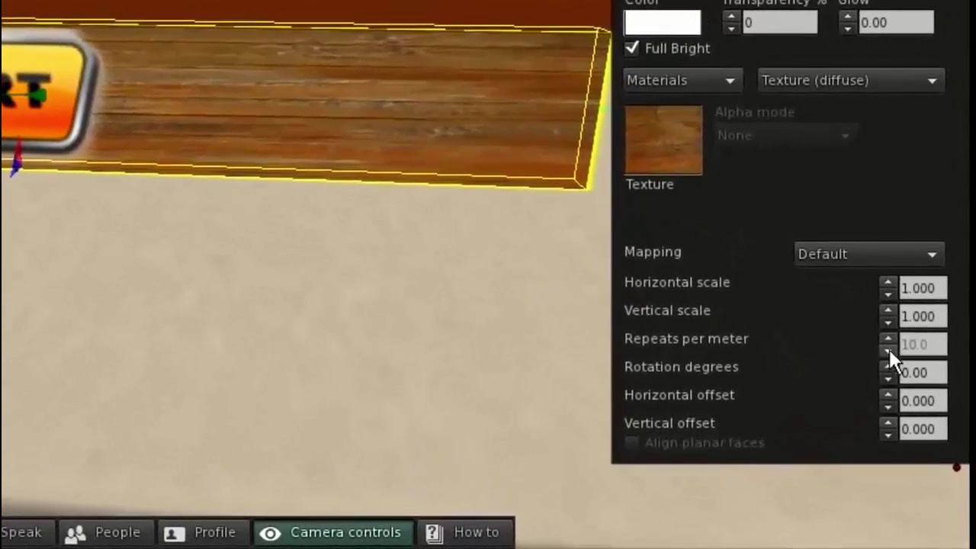
pyautogui.click(888, 351)
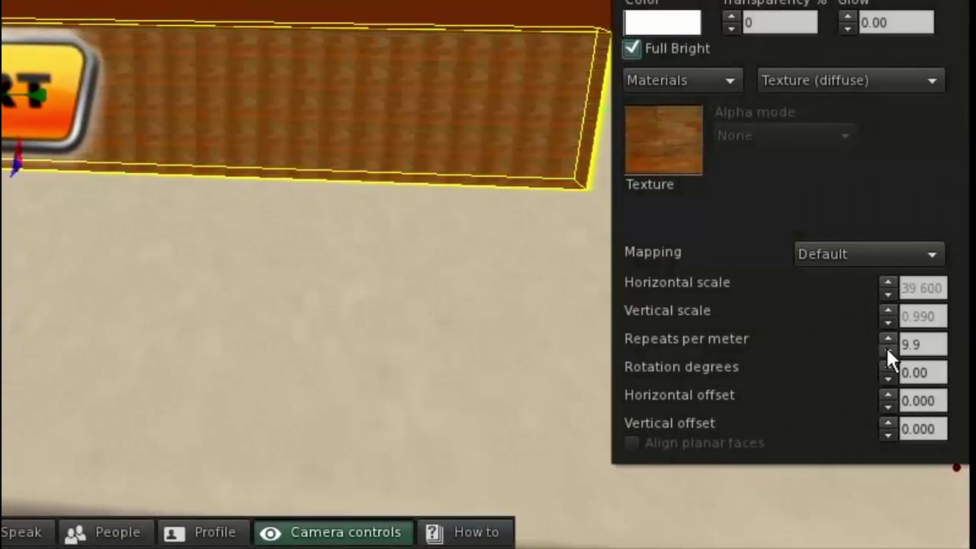
pyautogui.moveTo(887, 339); pyautogui.dragTo(887, 339)
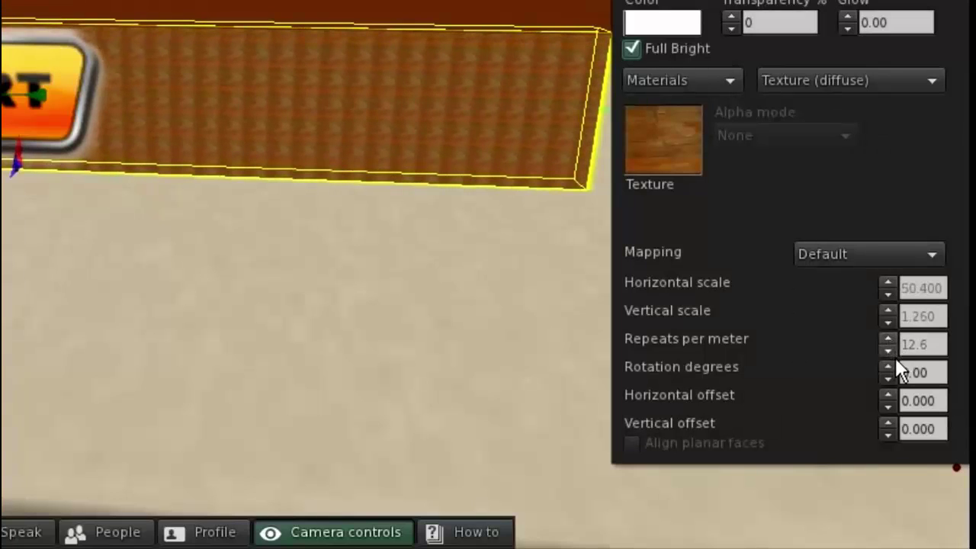
pyautogui.moveTo(889, 351); pyautogui.dragTo(888, 349)
pyautogui.click(887, 350)
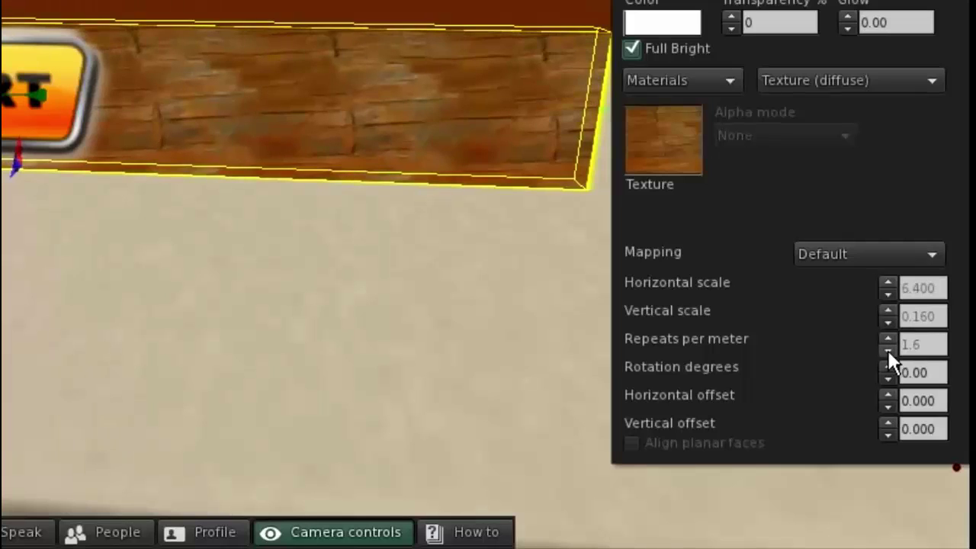
pyautogui.click(888, 350)
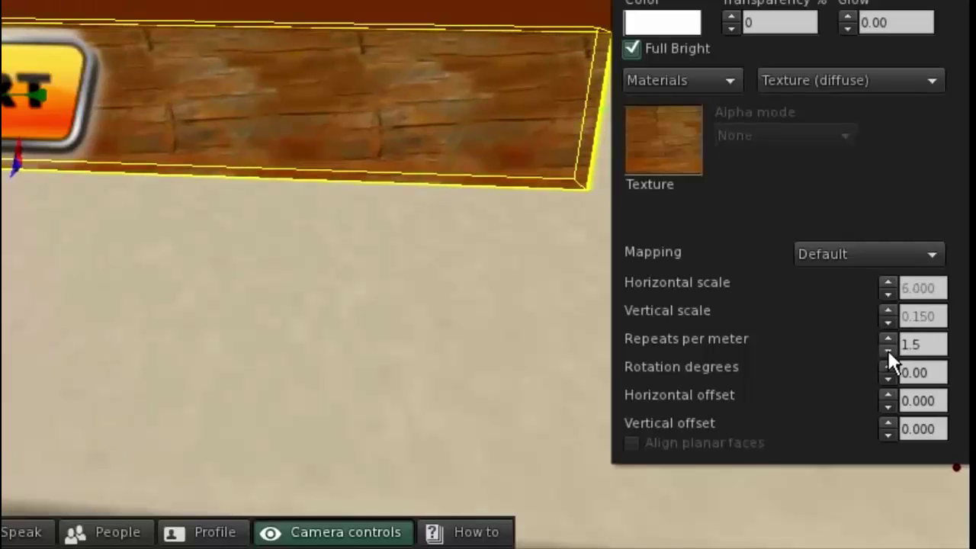
pyautogui.click(887, 350)
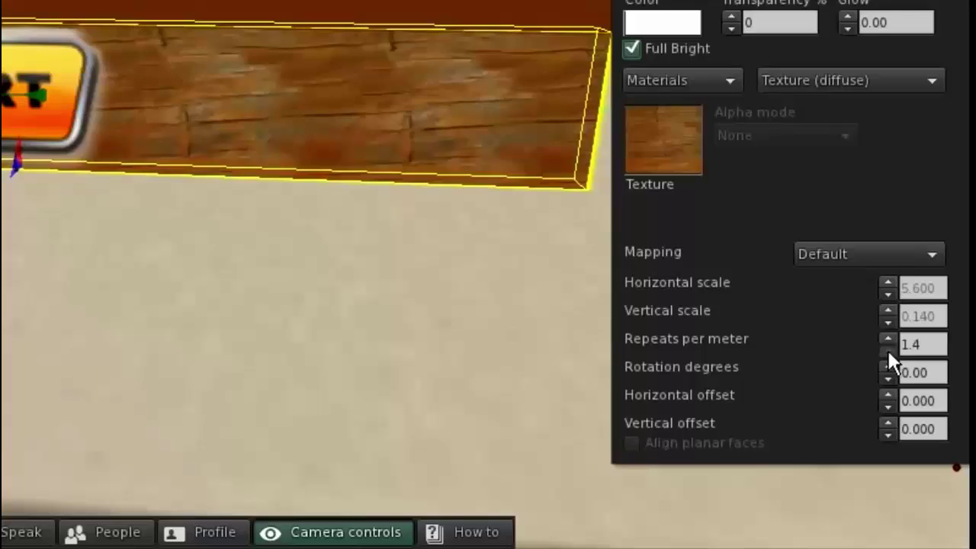
pyautogui.click(888, 350)
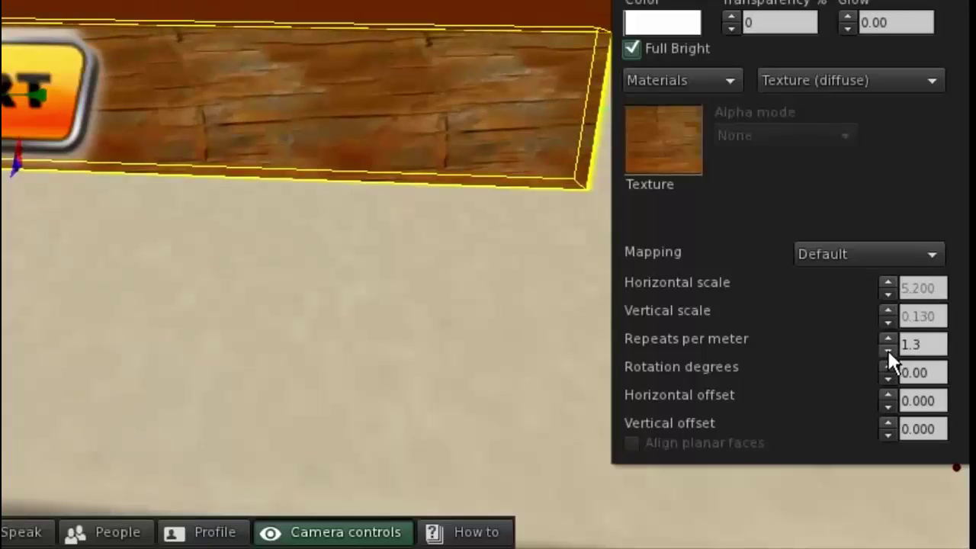
# Shift the box's wood texture to a horizontal offset of 0.500.
pyautogui.click(889, 396)
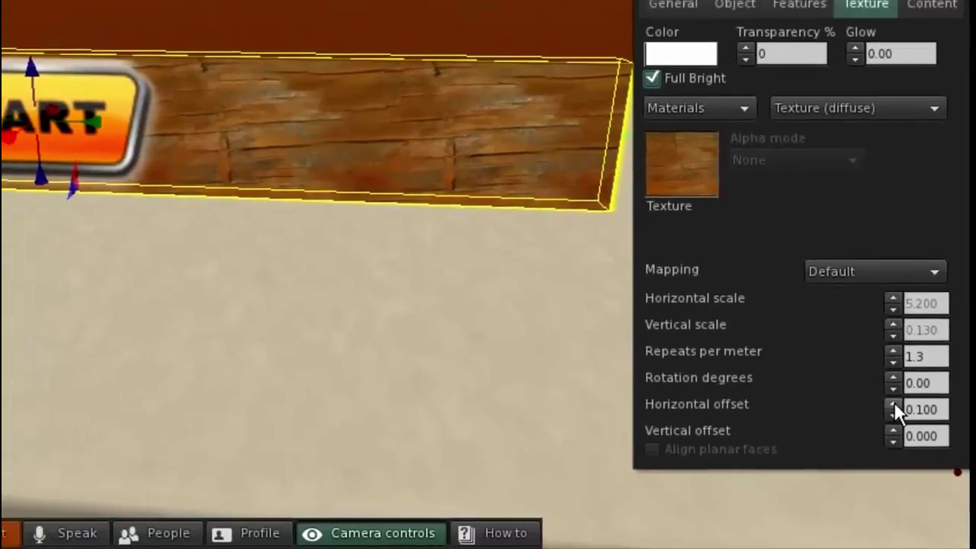
pyautogui.click(889, 396)
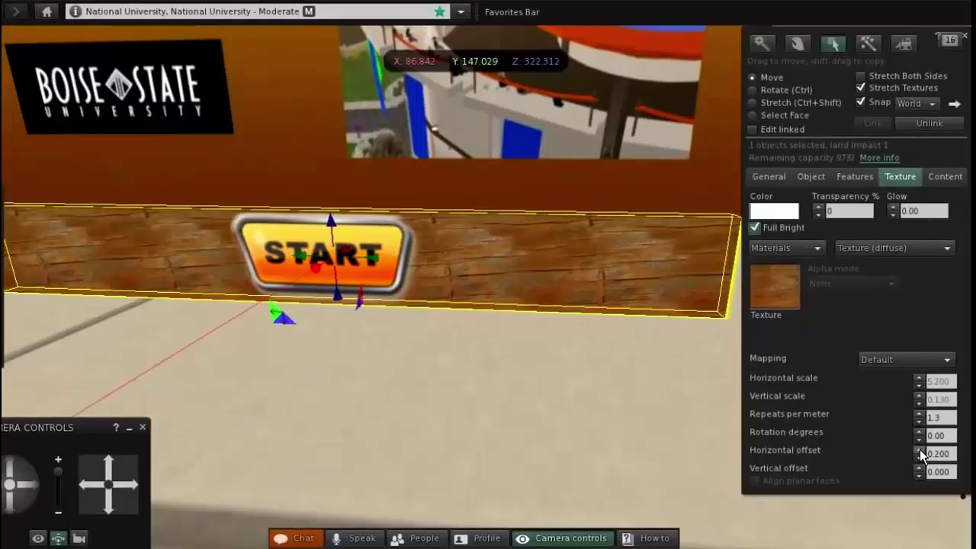
pyautogui.click(919, 450)
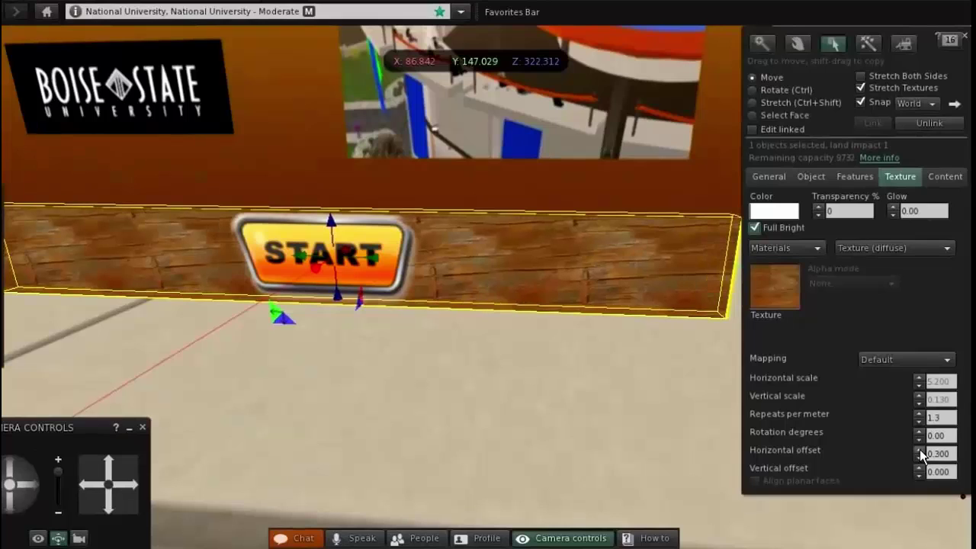
pyautogui.click(920, 449)
pyautogui.click(919, 449)
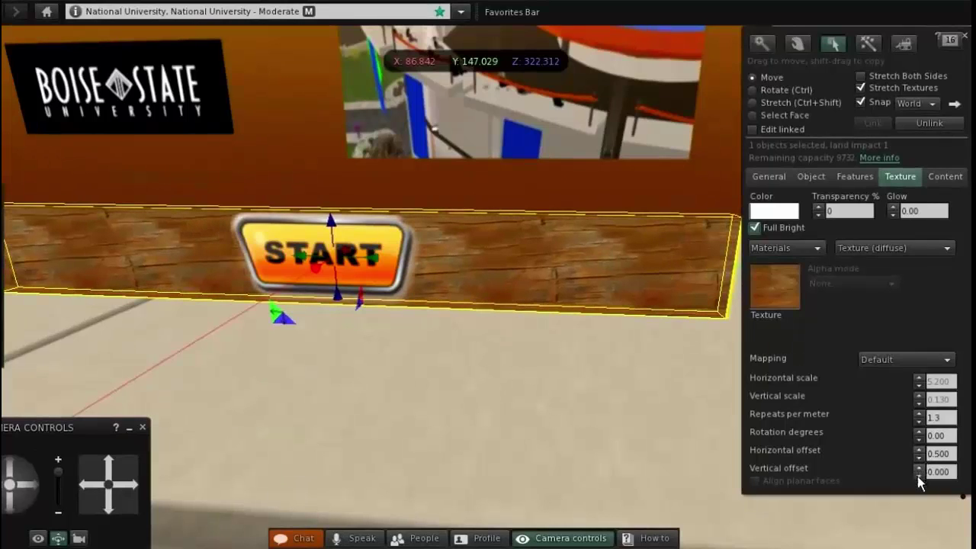
# Set the wood texture's vertical offset to 0.100 and finish editing the box.
pyautogui.click(919, 468)
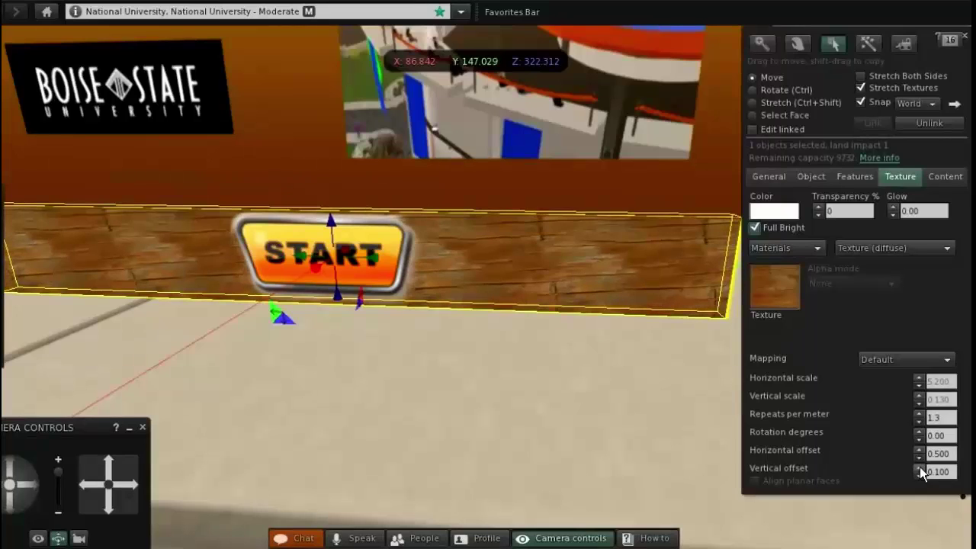
pyautogui.click(919, 468)
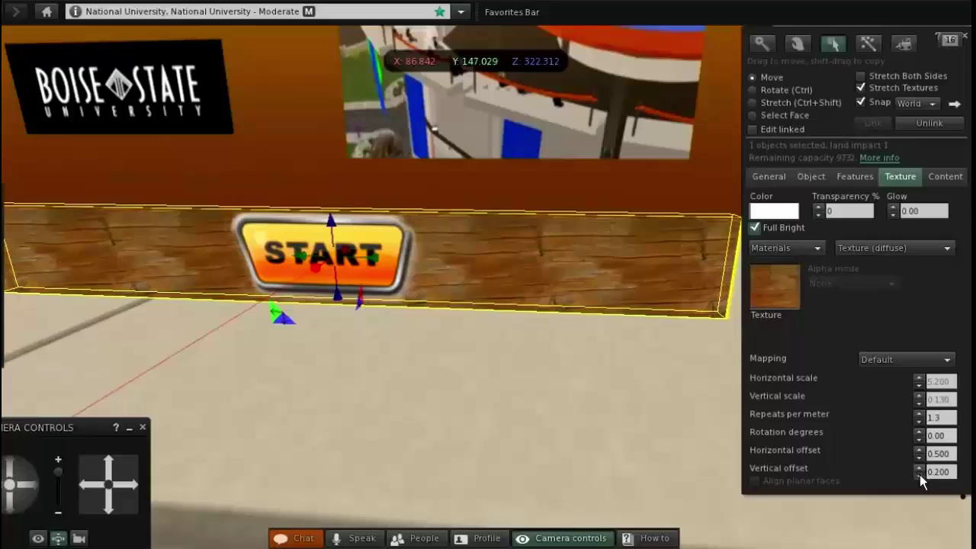
pyautogui.click(919, 474)
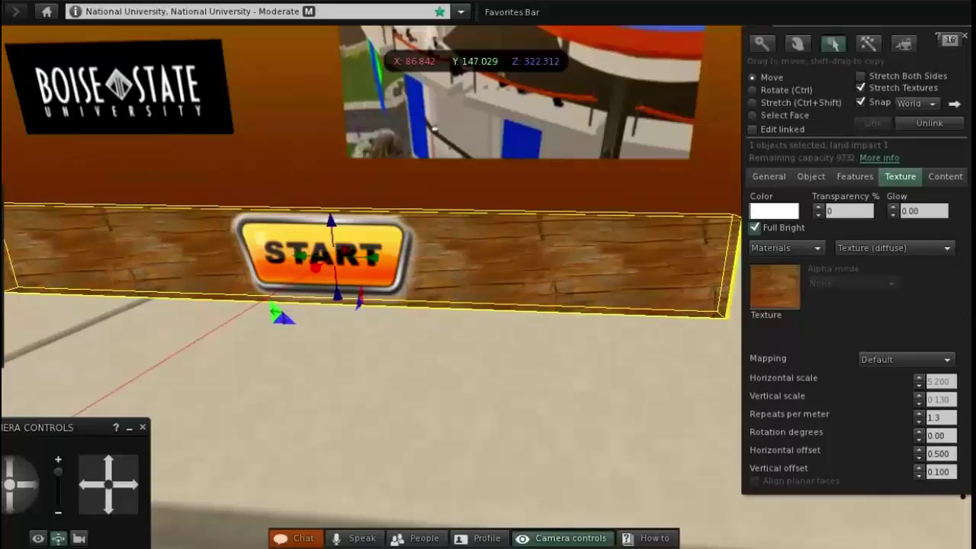
pyautogui.click(966, 37)
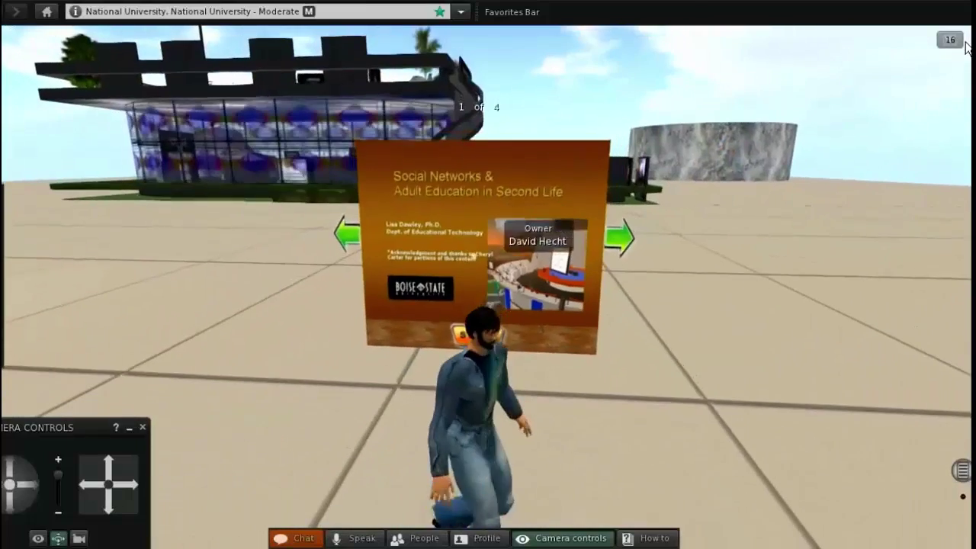
# Turn the avatar for an angled view of the slideshow and reopen the wooden box beneath it for editing.
pyautogui.press('Left')
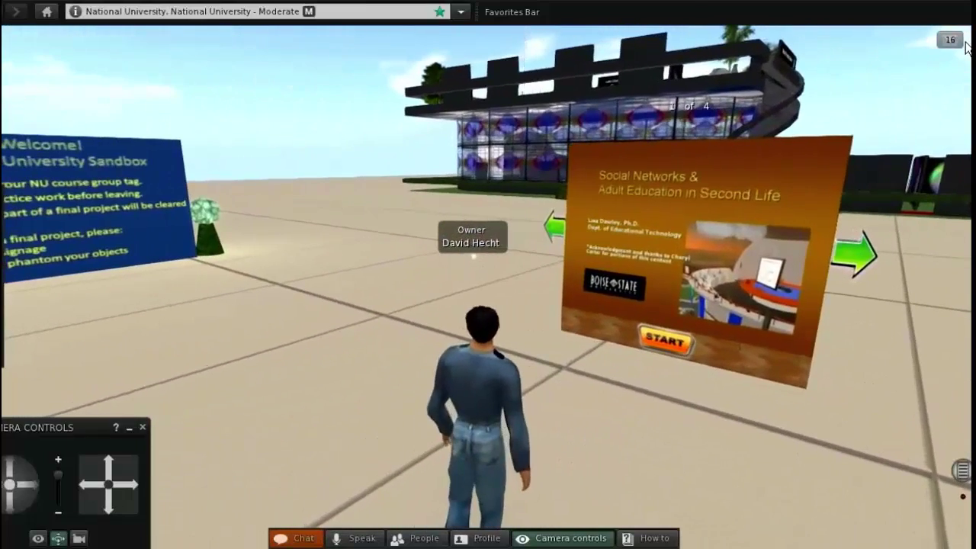
pyautogui.press('Up')
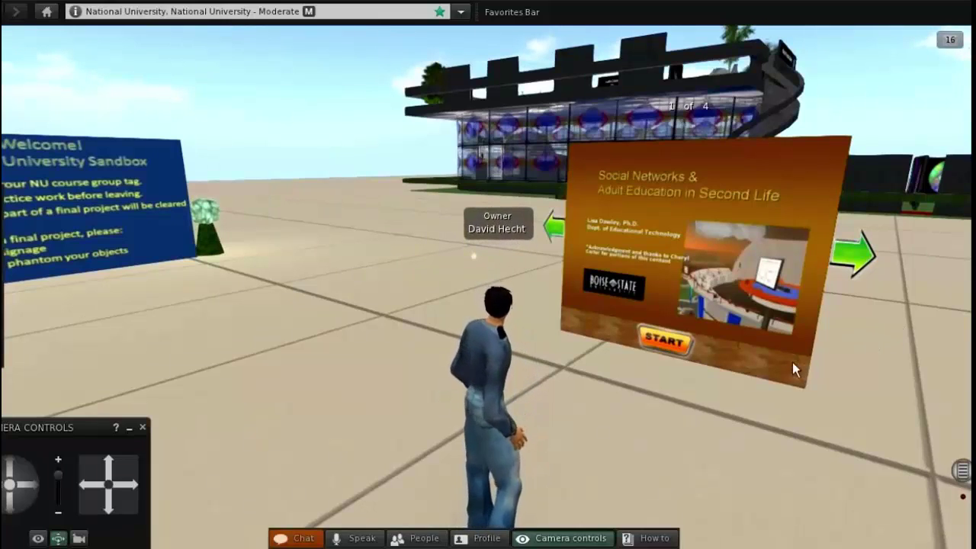
pyautogui.rightClick(760, 360)
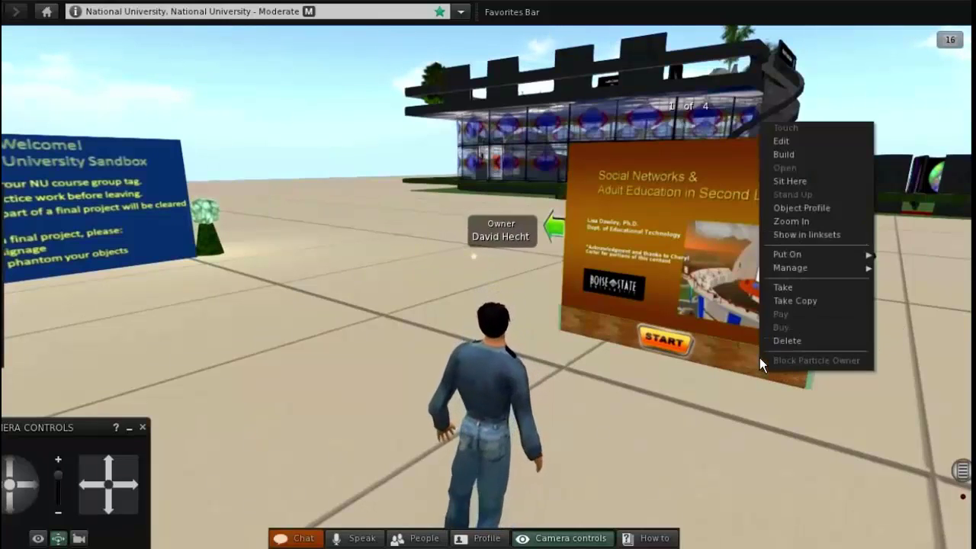
pyautogui.click(784, 141)
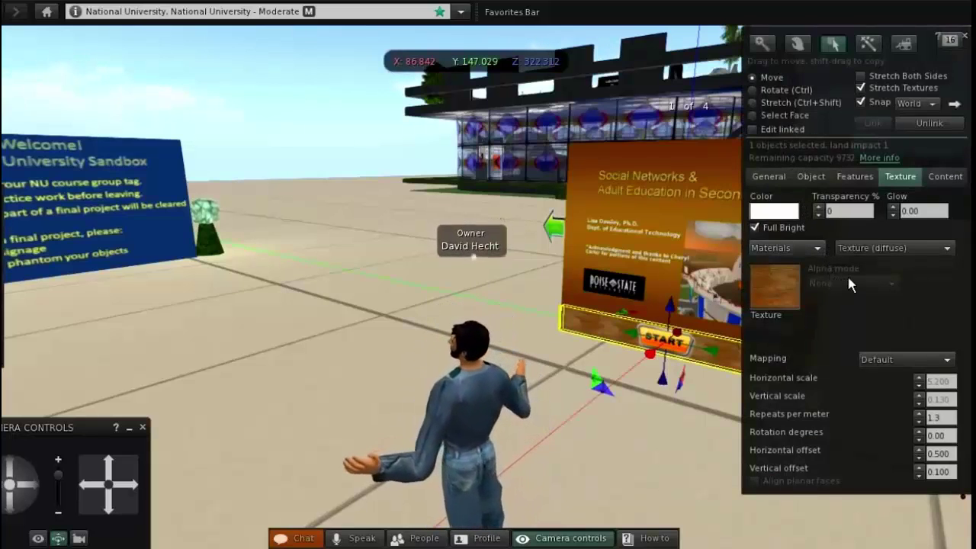
# Tint the wooden box beneath the slideshow with the brown swatch and raise the colour's luminosity to 56.
pyautogui.click(785, 211)
pyautogui.moveTo(635, 50); pyautogui.dragTo(223, 53)
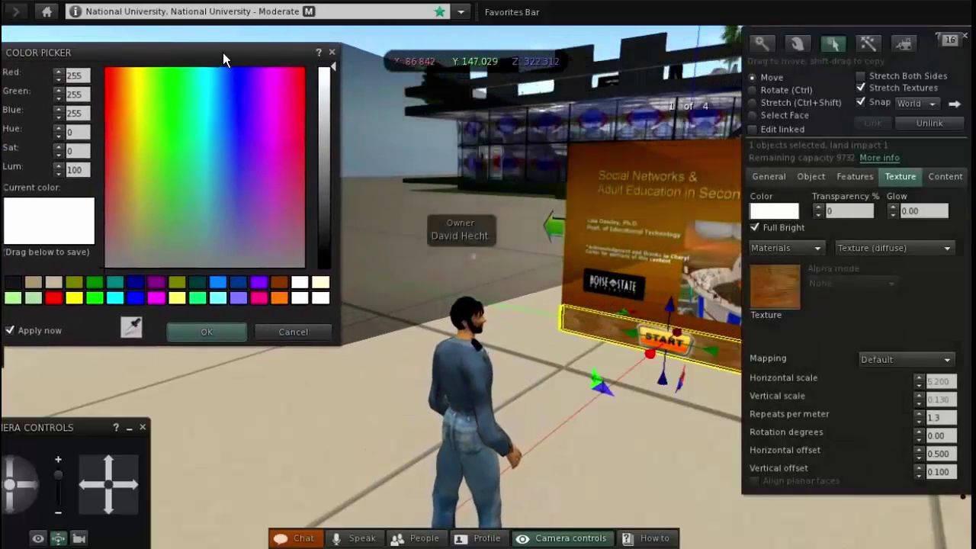
pyautogui.click(280, 284)
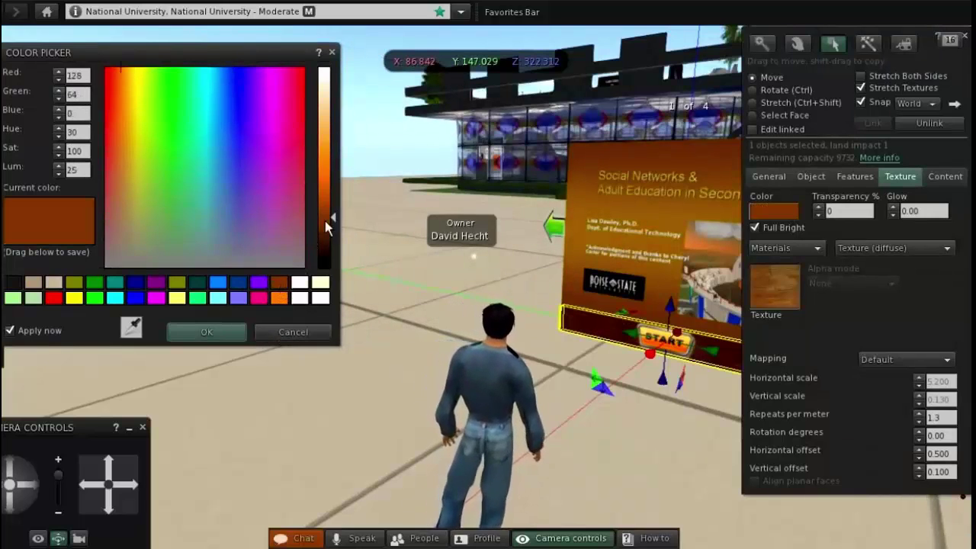
pyautogui.moveTo(335, 221); pyautogui.dragTo(339, 163)
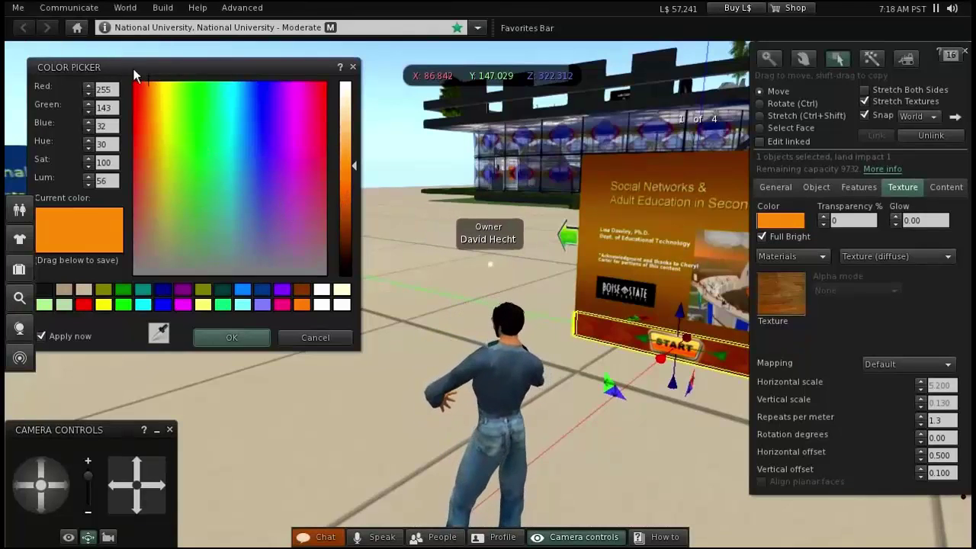
# Shift the box's tint to a golden orange of about RGB 235, 172, 51, apply it and finish editing the box.
pyautogui.click(145, 81)
pyautogui.click(153, 105)
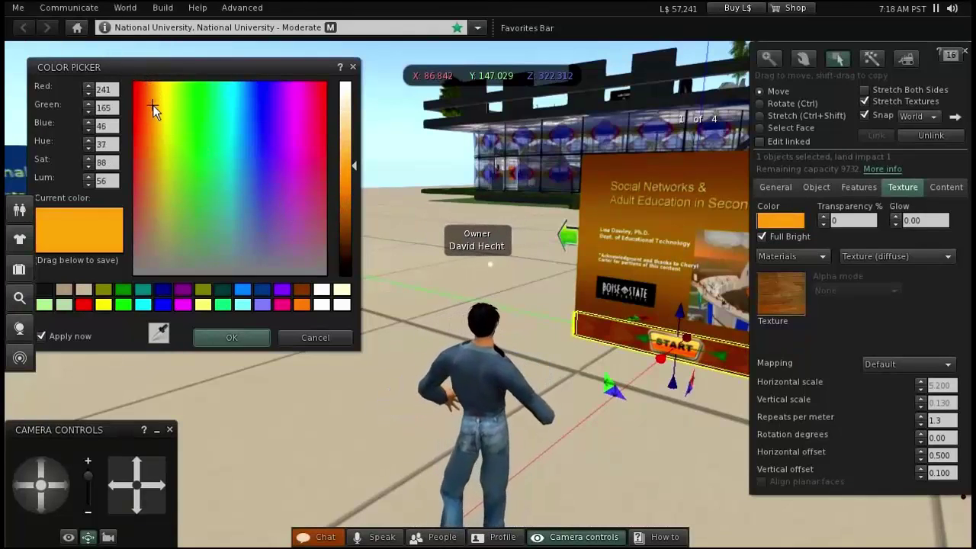
pyautogui.moveTo(153, 105)
pyautogui.mouseDown()
pyautogui.moveTo(136, 111)
pyautogui.moveTo(154, 114)
pyautogui.mouseUp()
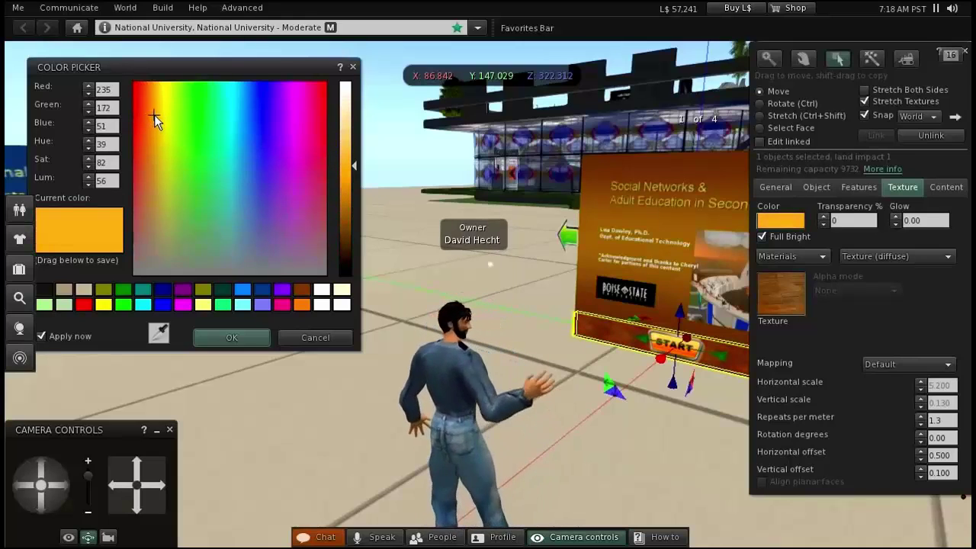
pyautogui.click(229, 339)
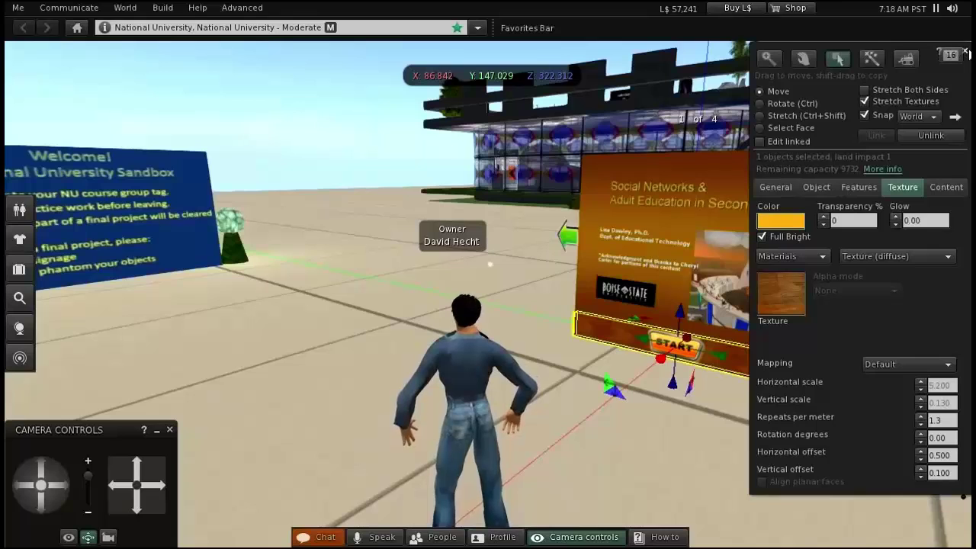
pyautogui.click(965, 52)
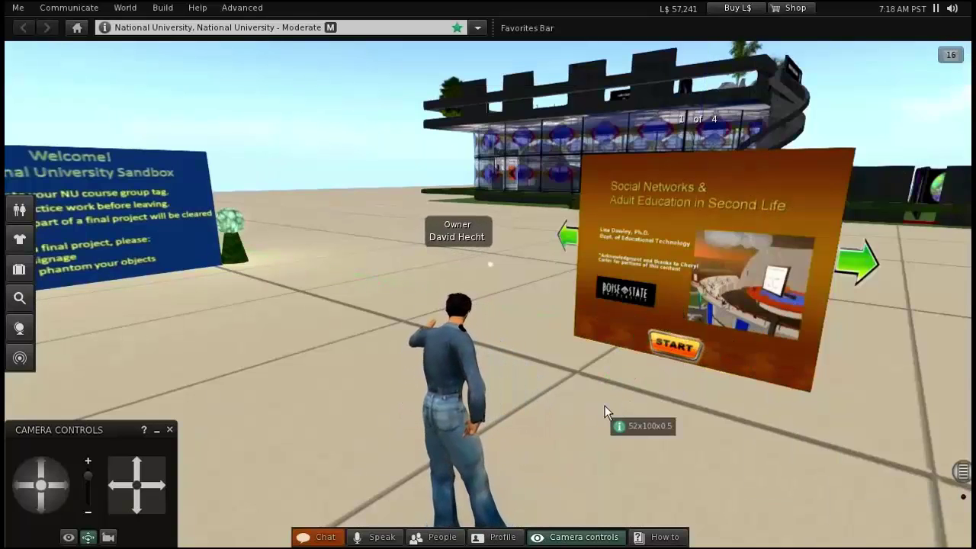
# Examine the slideshow and the tinted box beneath it from the side and the front to check how they match.
pyautogui.press('Right')
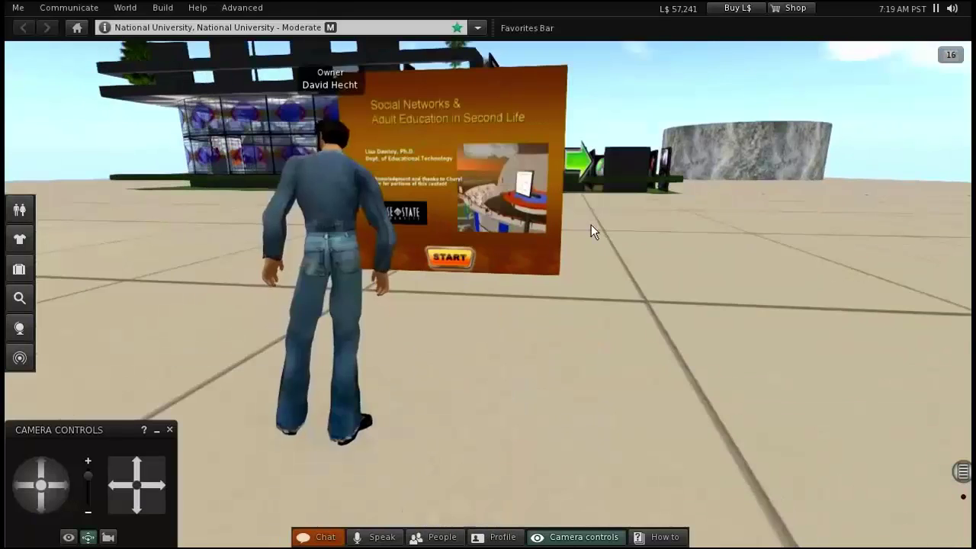
pyautogui.keyDown('alt'); pyautogui.moveTo(517, 227); pyautogui.dragTo(320, 224); pyautogui.keyUp('alt')
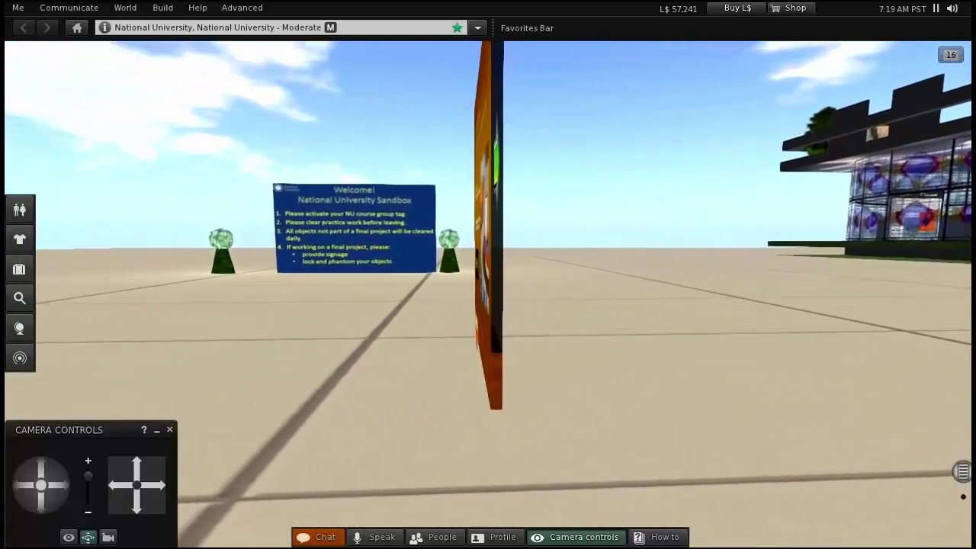
pyautogui.keyDown('alt'); pyautogui.moveTo(536, 315); pyautogui.dragTo(411, 309); pyautogui.keyUp('alt')
pyautogui.keyDown('alt'); pyautogui.moveTo(373, 174); pyautogui.dragTo(9, 141); pyautogui.keyUp('alt')
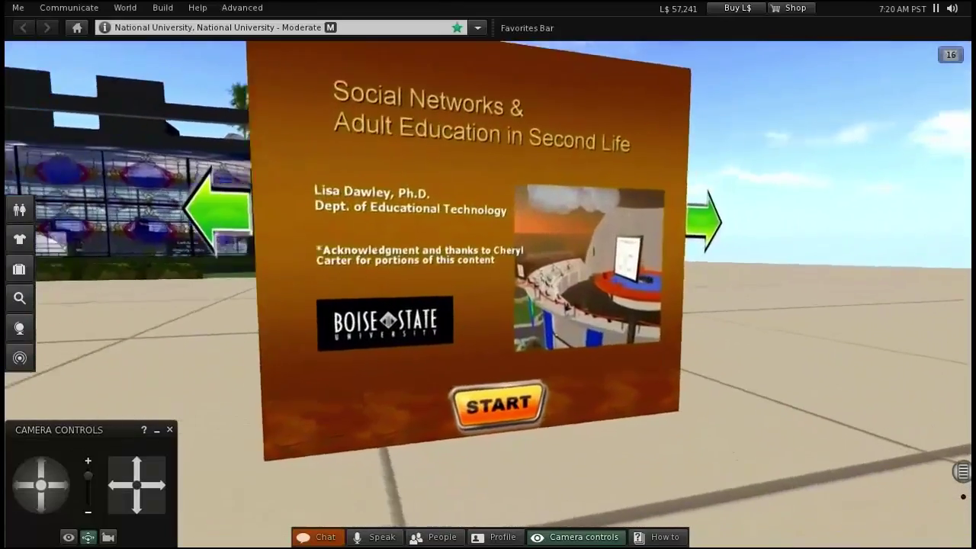